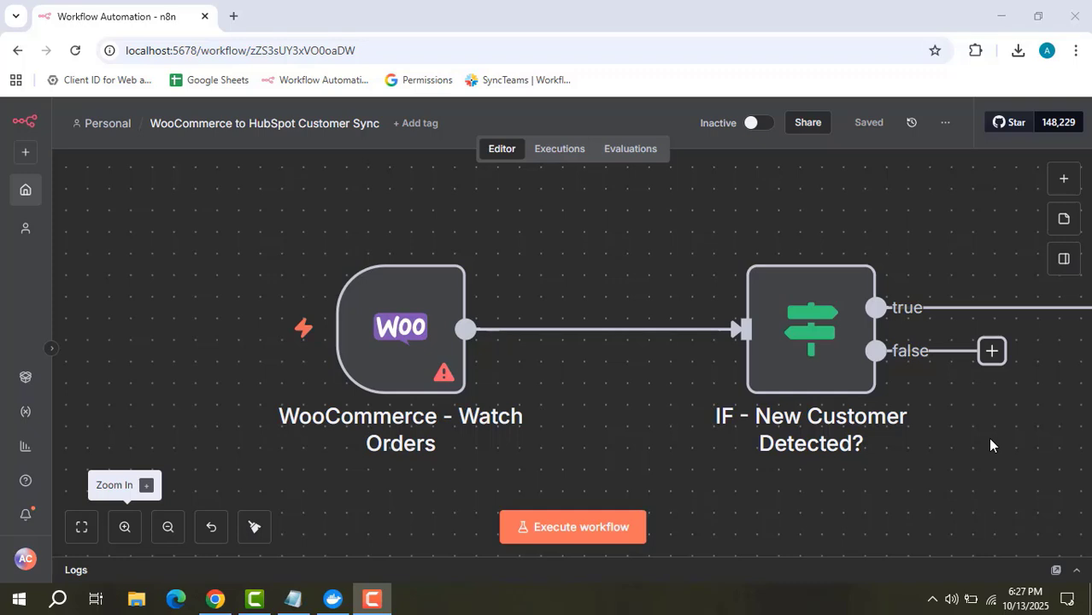
- Examine the credential and event parameters of the WooCommerce - Watch Orders trigger node, and return to the canvas
mouse_move(417, 383)
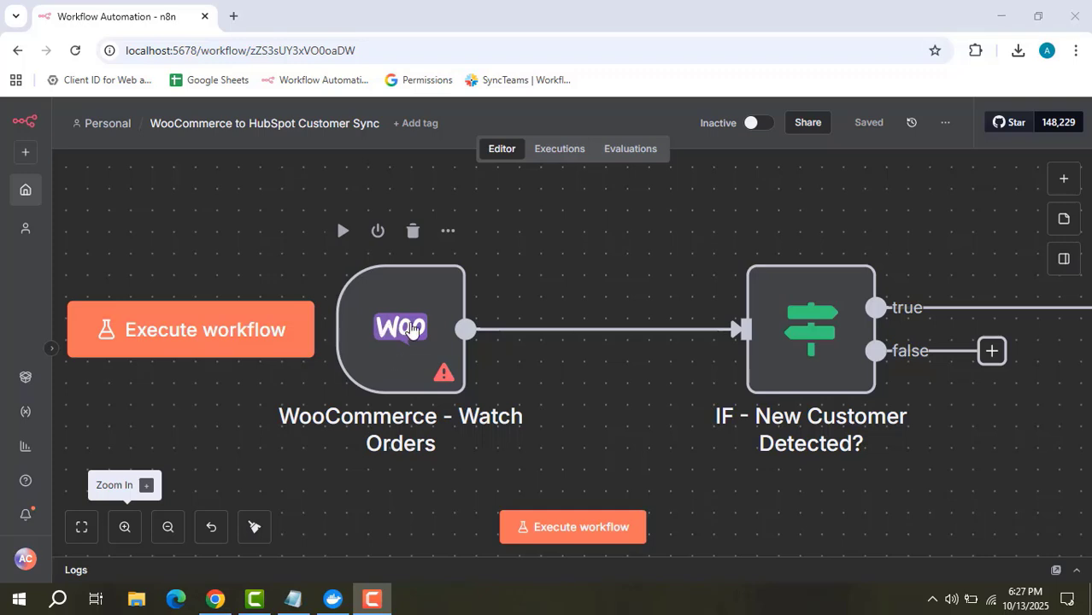
left_click(411, 329)
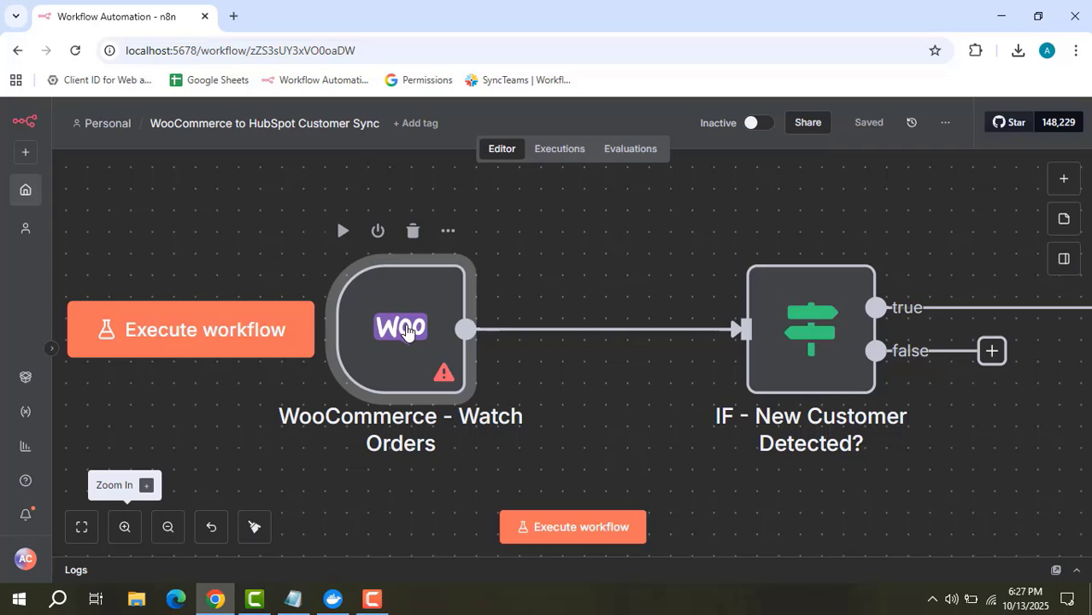
double_click(406, 332)
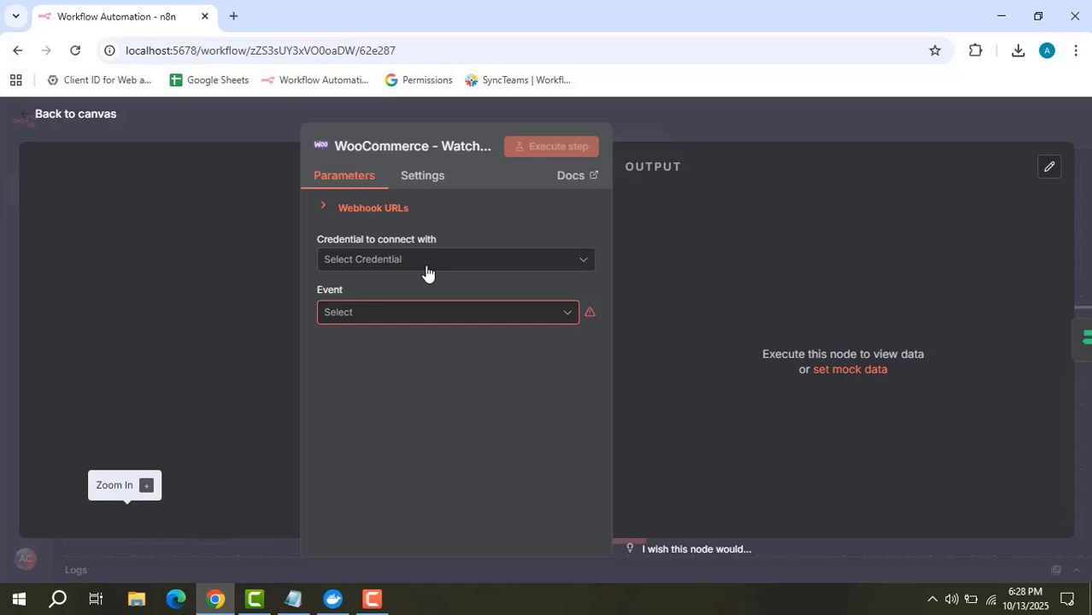
left_click(694, 120)
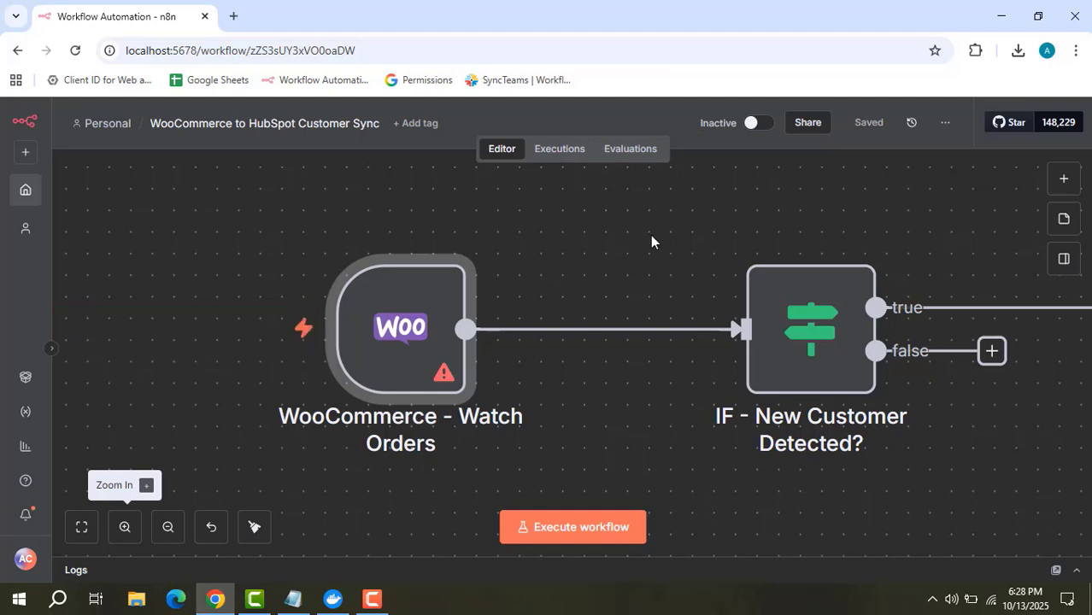
- Examine the condition of the IF - New Customer Detected? node, including its full Value 1 expression, and return to the canvas
left_click_drag(639, 235, 486, 222)
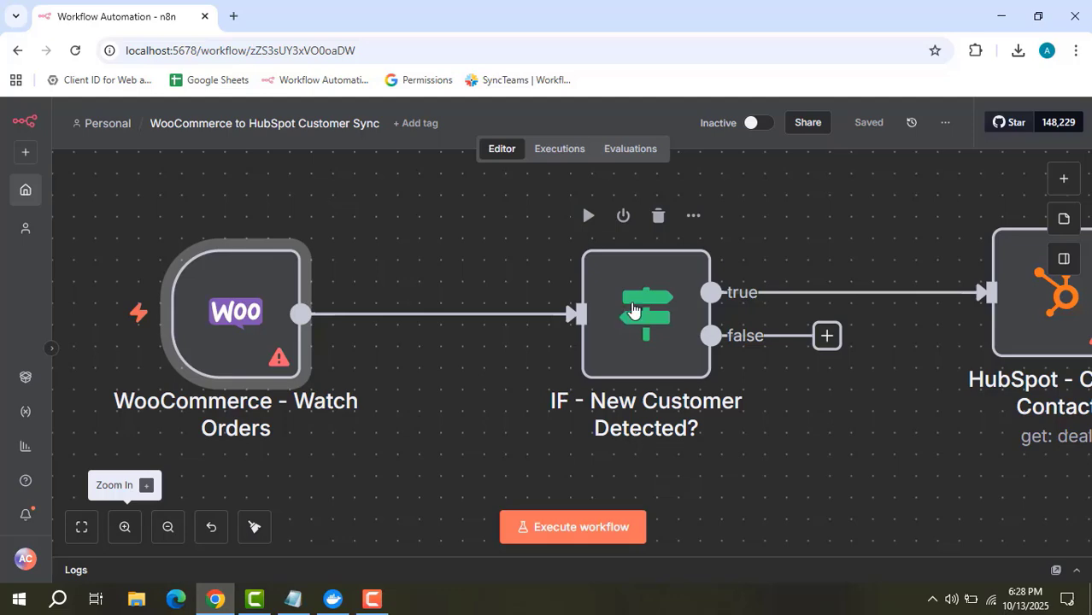
double_click(632, 317)
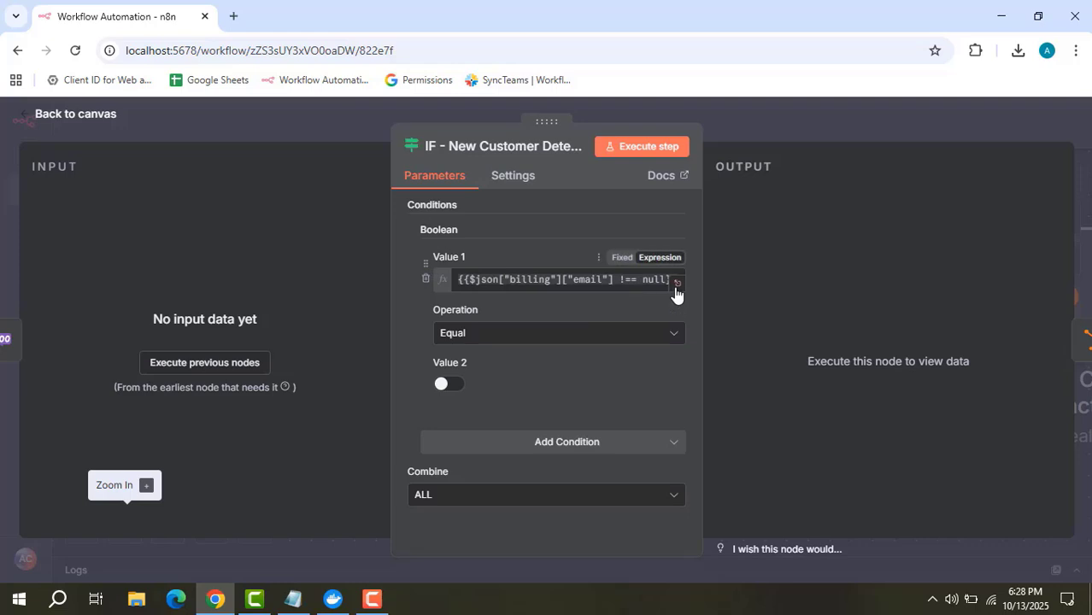
left_click(677, 284)
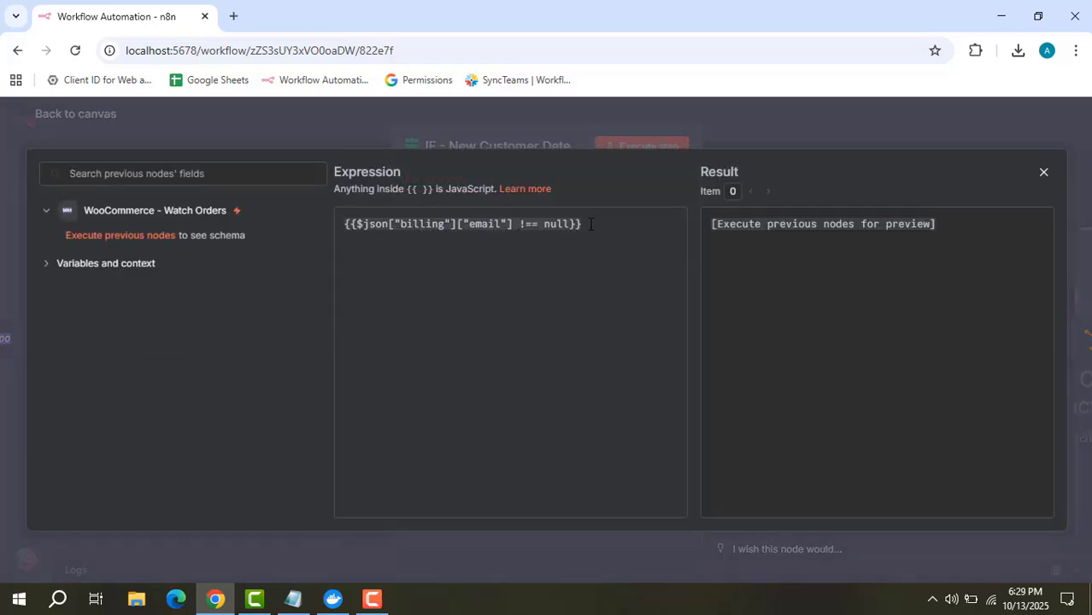
left_click(872, 133)
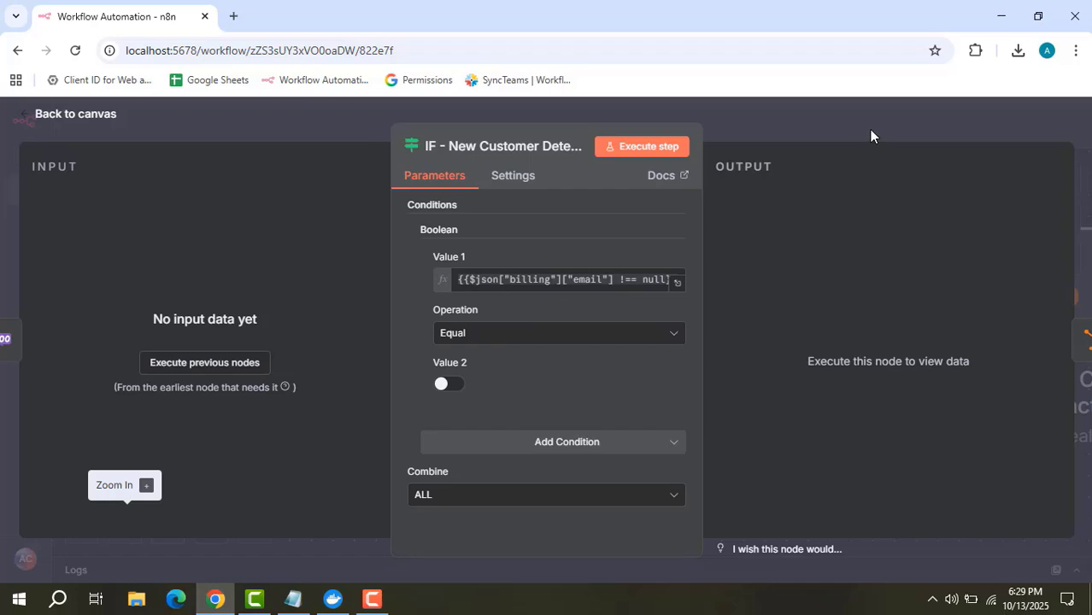
left_click(870, 136)
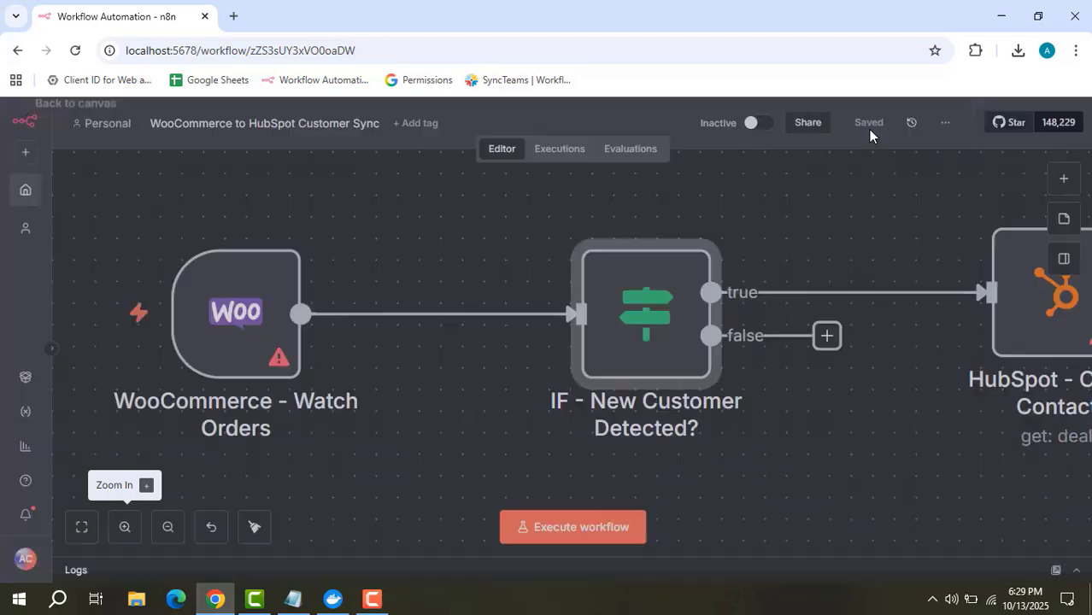
- Examine the credential, resource, operation and deal ID parameters of the HubSpot - Check Contact node, and return to the canvas
left_click_drag(696, 205, 383, 218)
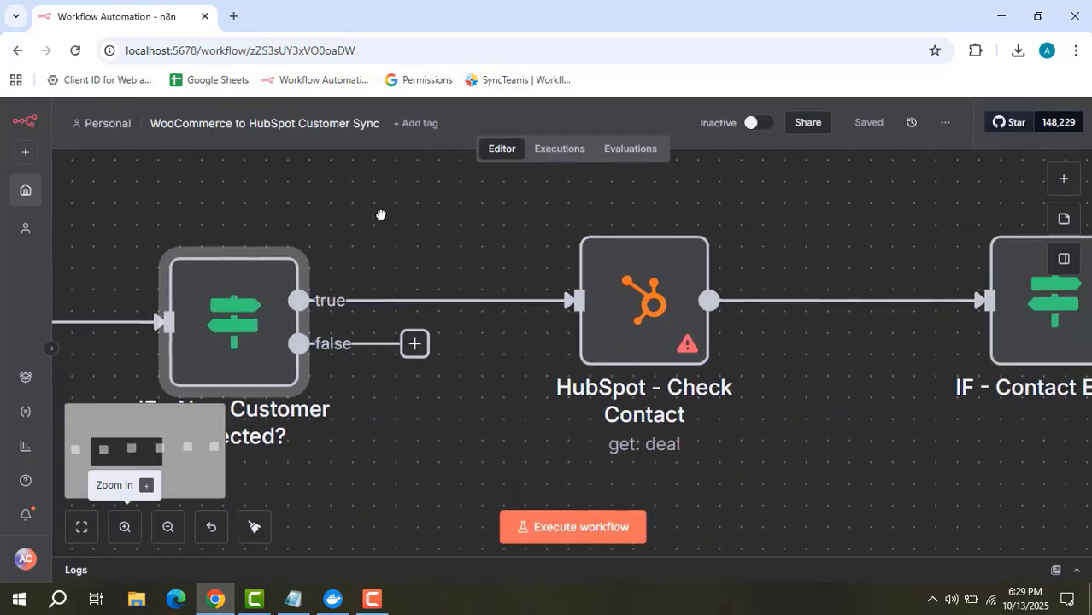
mouse_move(746, 241)
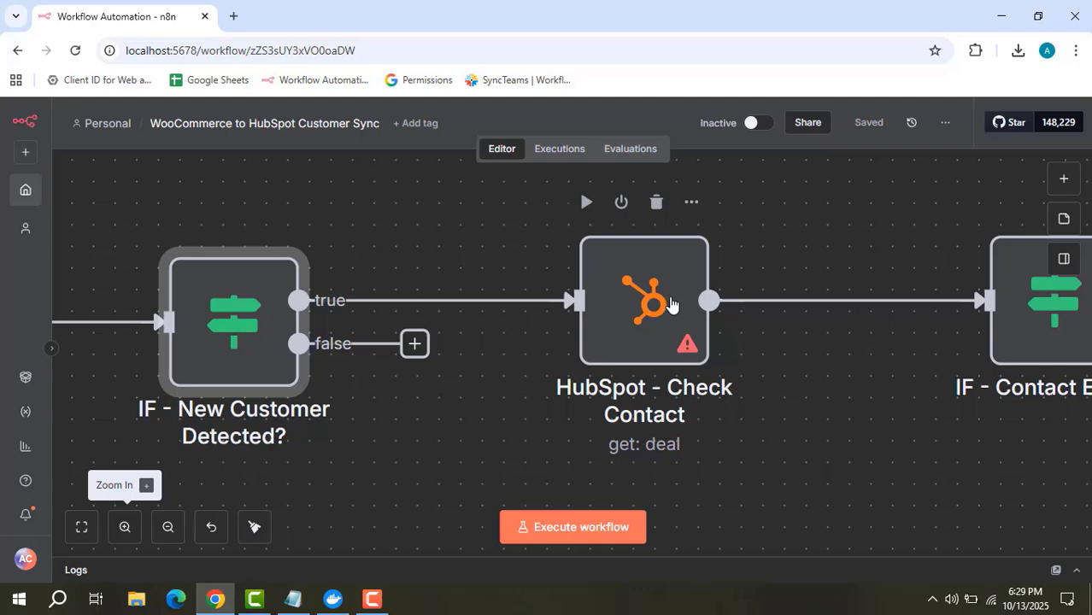
left_click(656, 330)
double_click(656, 330)
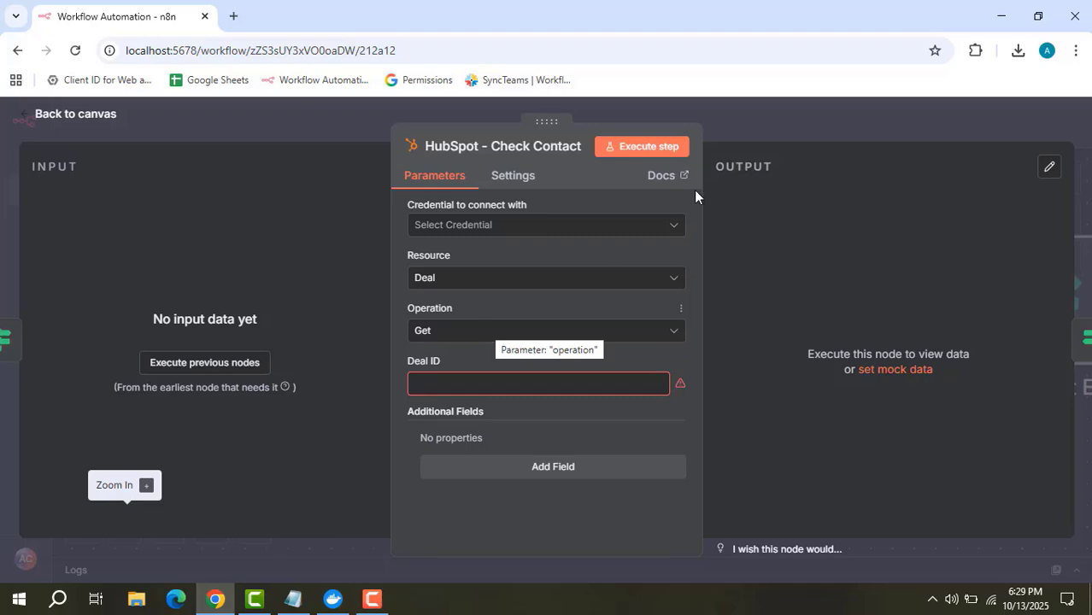
left_click(783, 125)
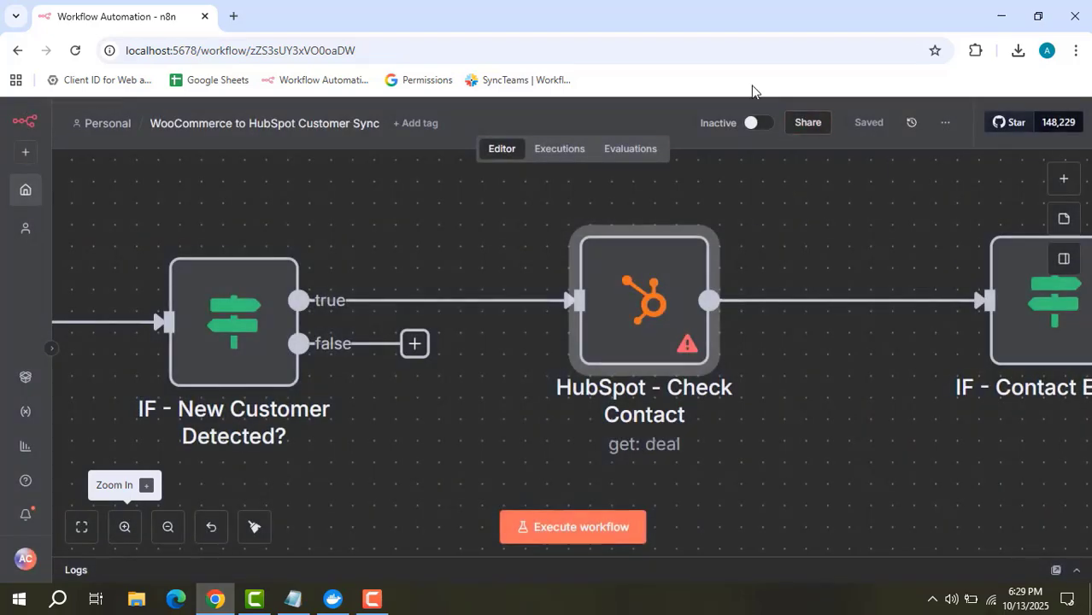
- Examine the boolean condition in the IF - Contact Exists? node and return to the canvas
left_click_drag(789, 229, 349, 224)
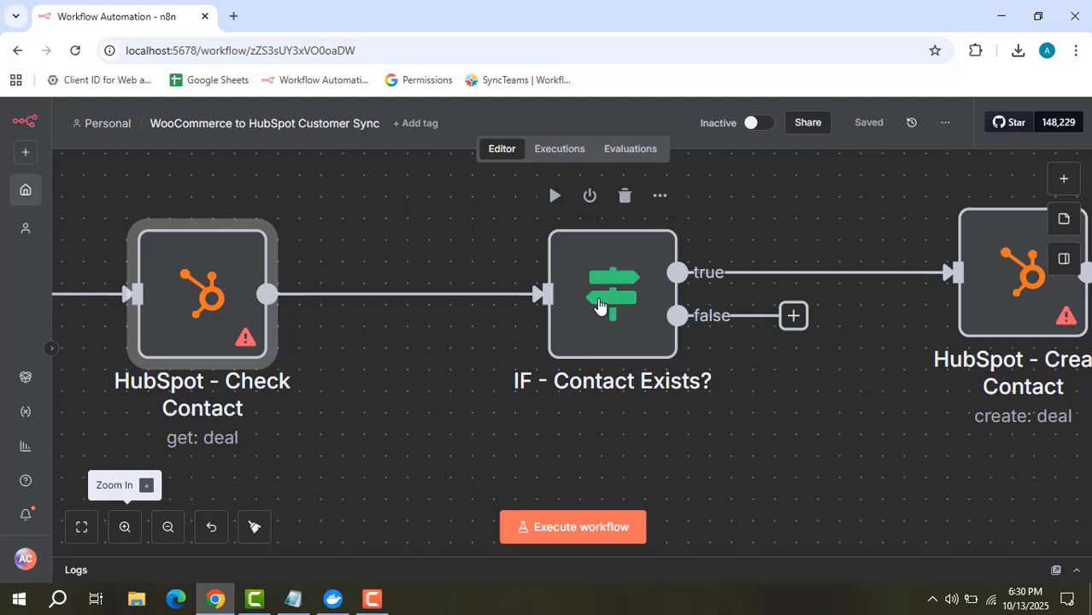
double_click(599, 306)
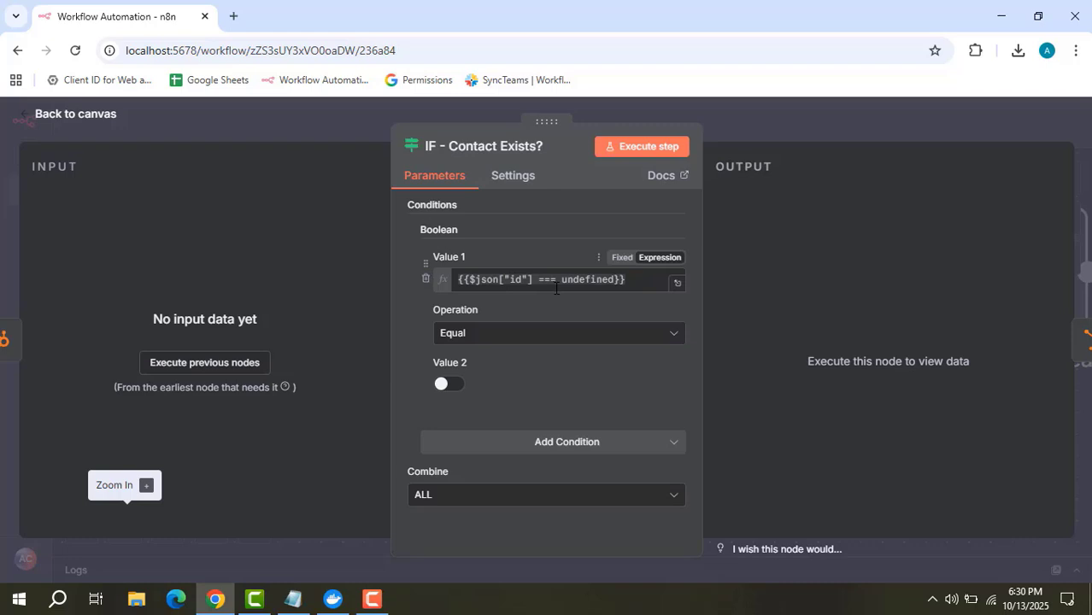
left_click(819, 108)
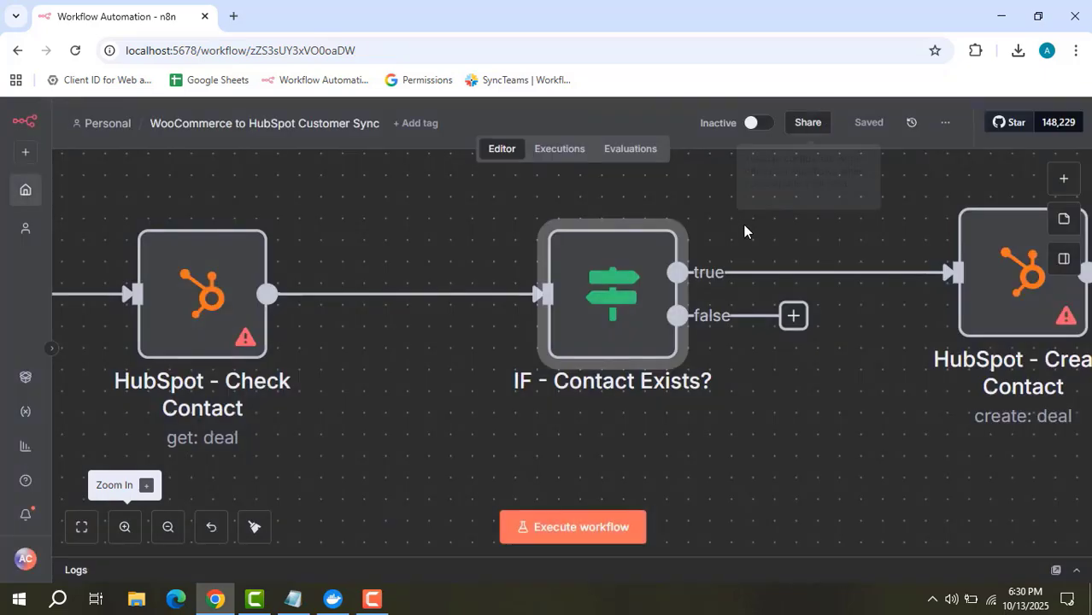
- Examine the credential, resource, operation and deal stage parameters of the HubSpot - Create Contact node, and return to the canvas
left_click_drag(846, 230, 404, 245)
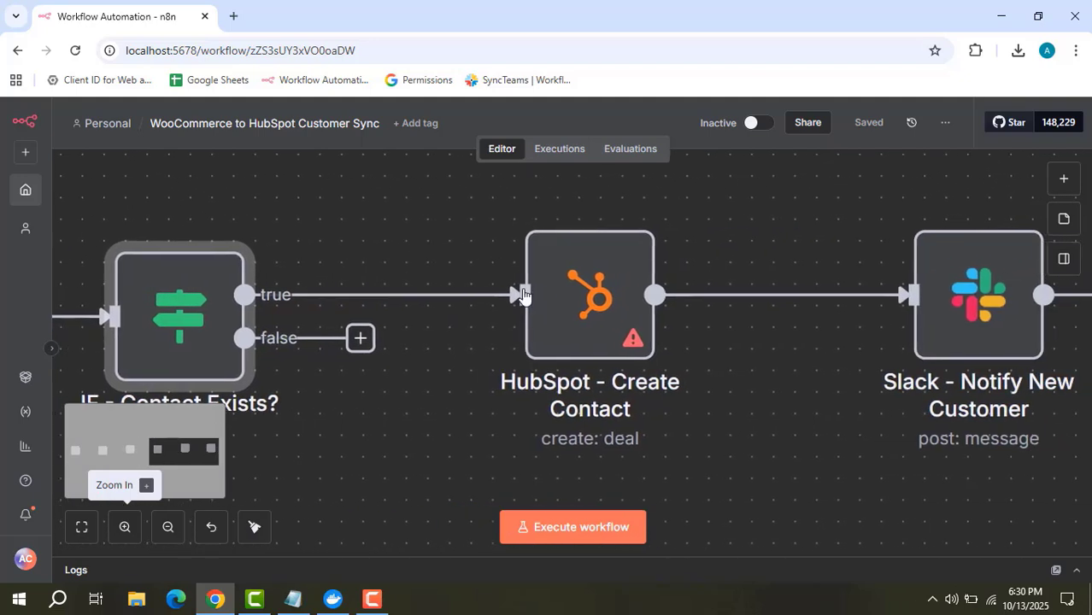
double_click(581, 316)
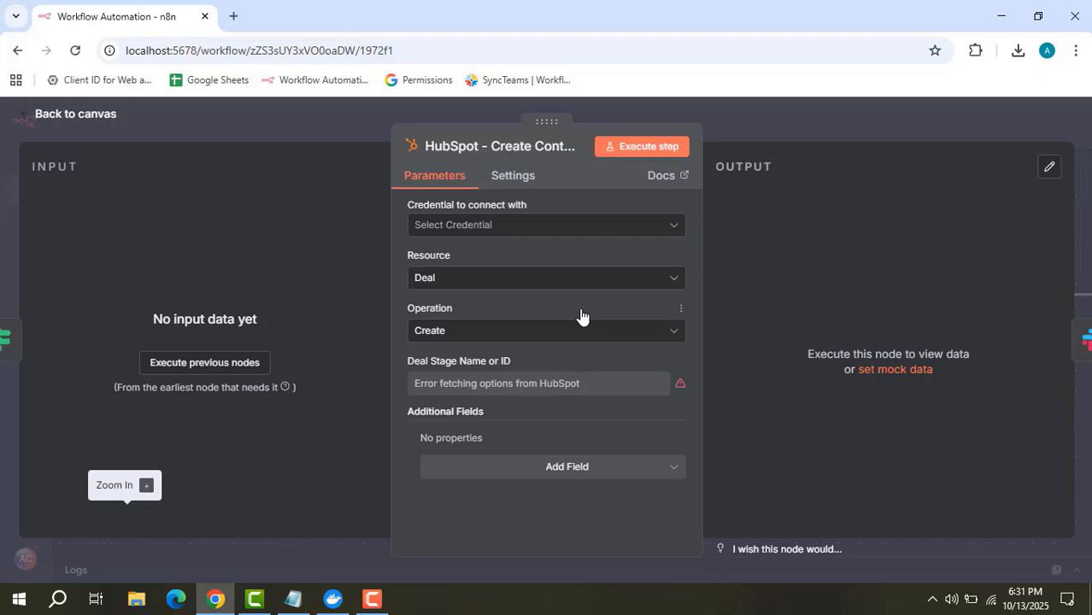
left_click(786, 115)
left_click(766, 246)
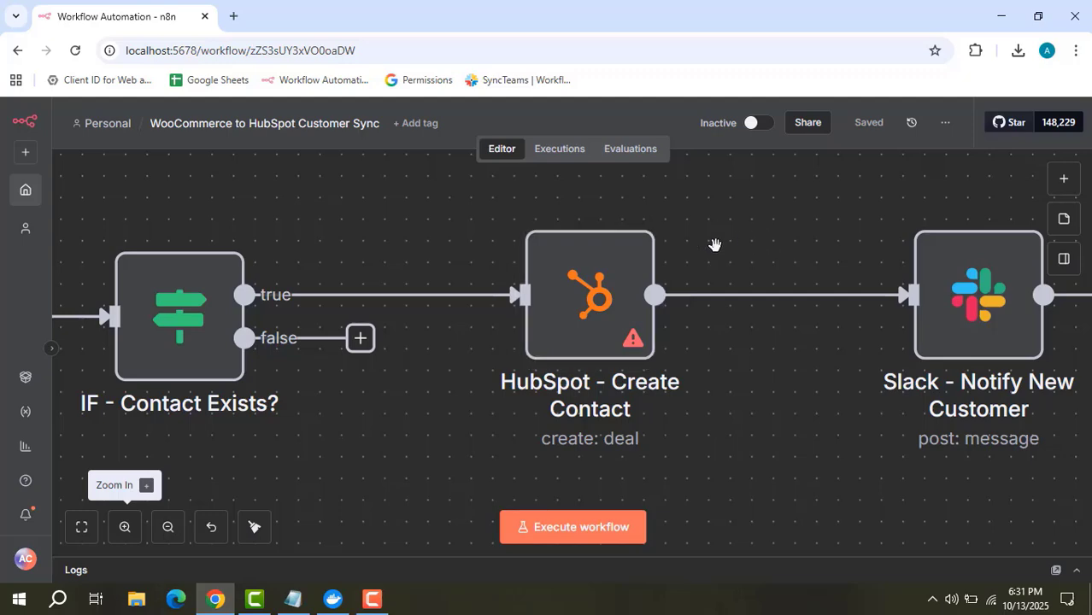
- Examine the Slack - Notify New Customer node's channel and full message text, and close its settings
left_click_drag(826, 220, 412, 227)
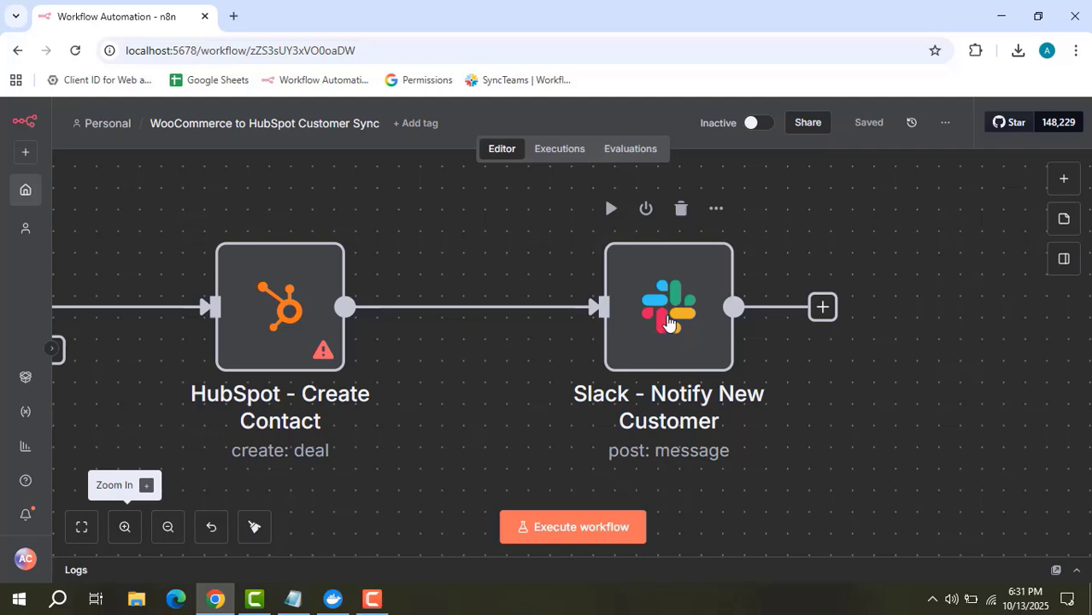
double_click(669, 323)
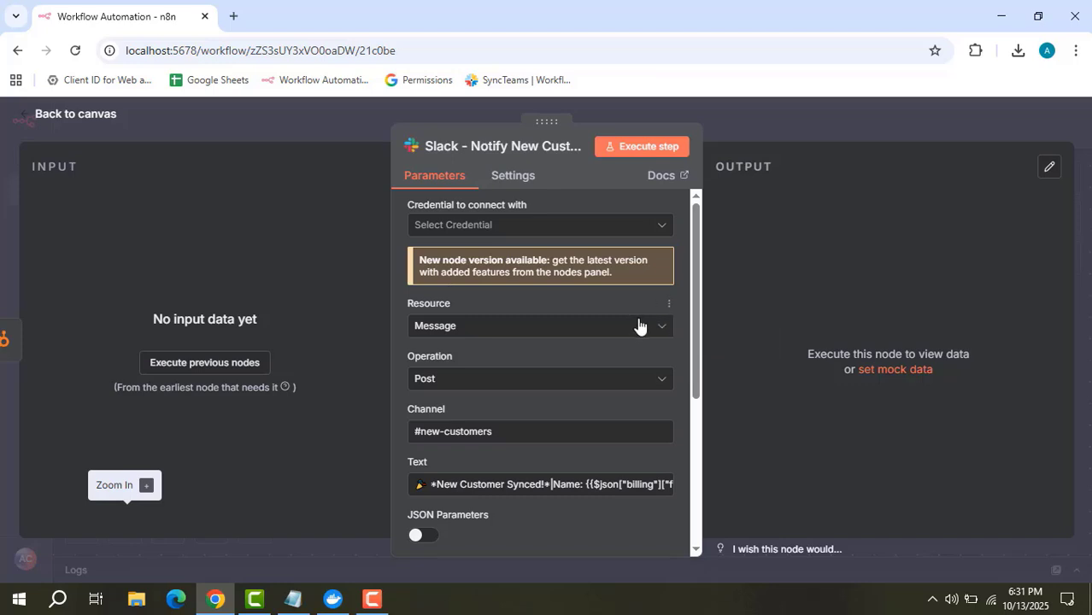
scroll(639, 326, "down", 1)
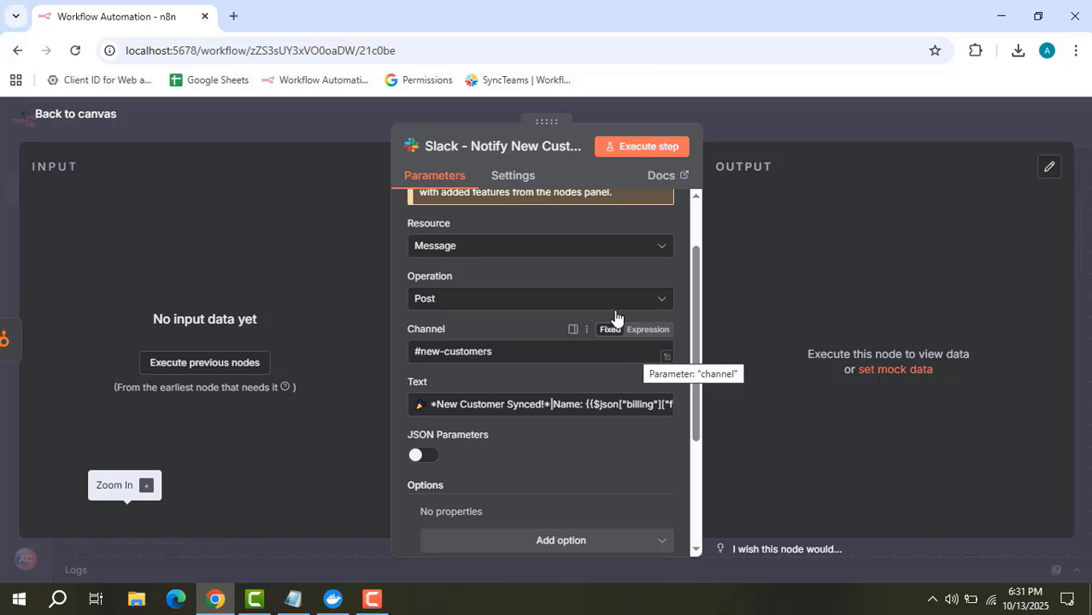
scroll(576, 286, "down", 1)
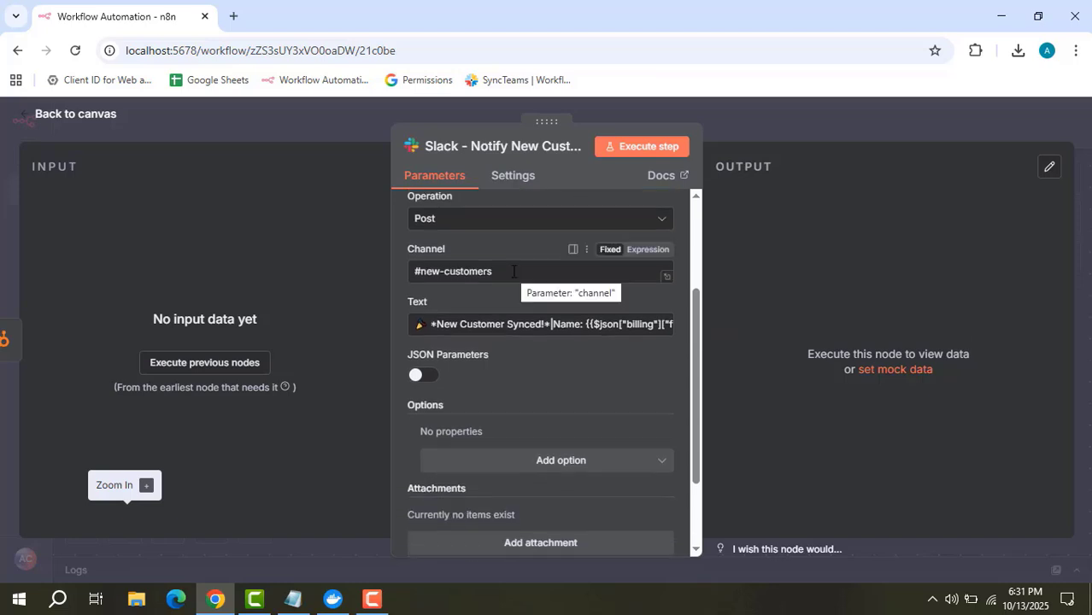
left_click(668, 331)
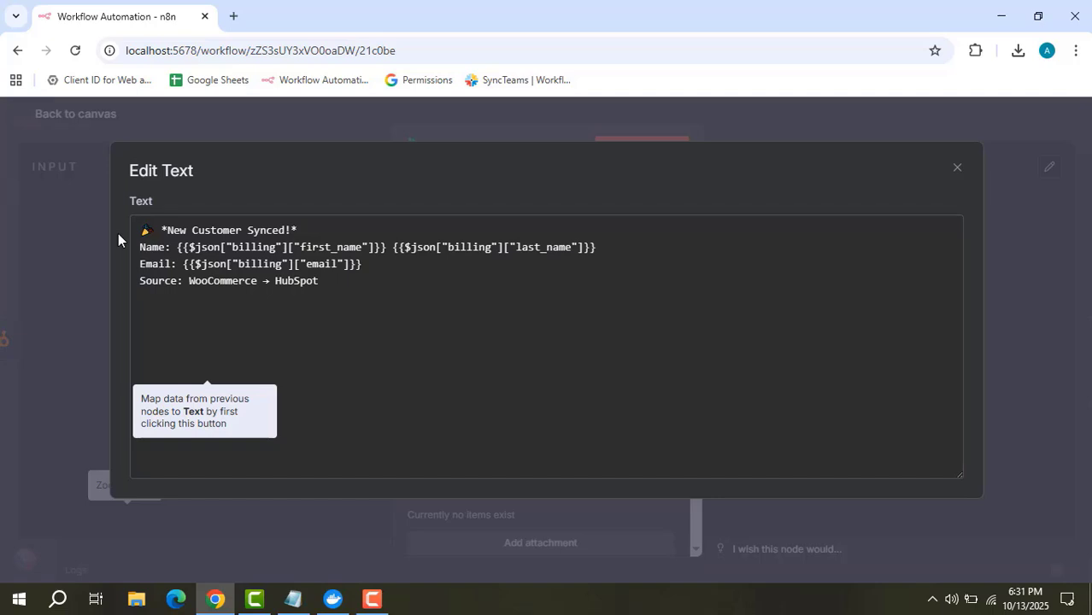
left_click(664, 124)
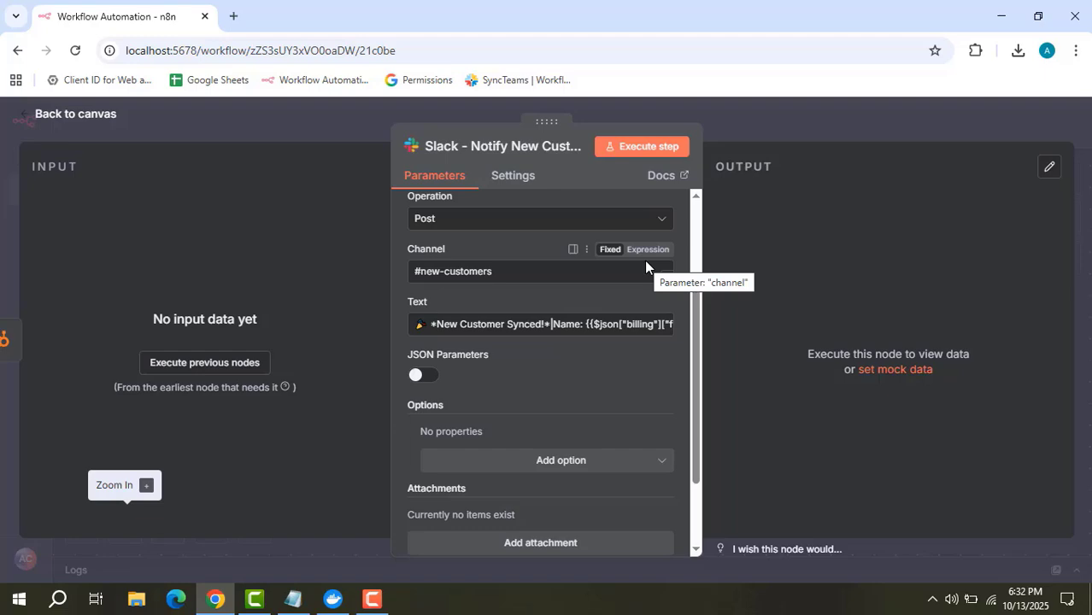
left_click(762, 123)
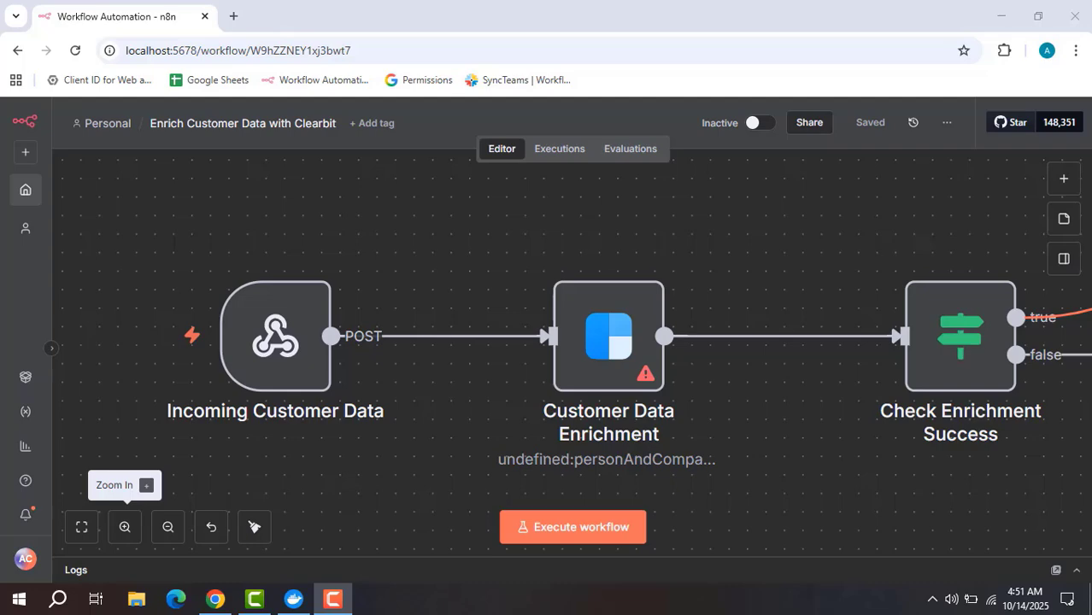
- In the Enrich Customer Data with Clearbit workflow, view the Incoming Customer Data webhook's parameters and production URL, and close the node
mouse_move(310, 341)
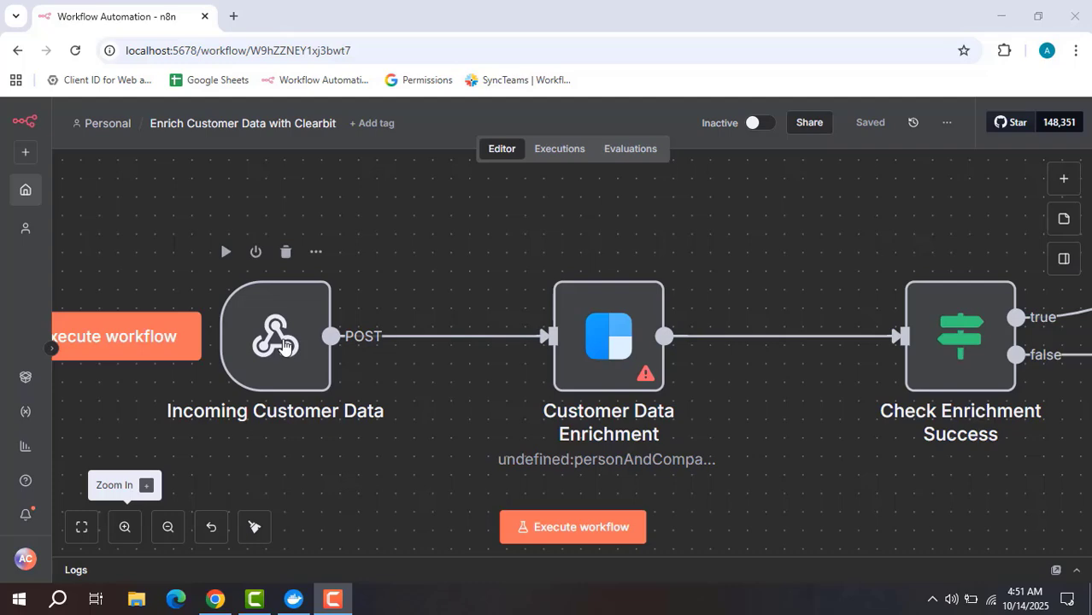
double_click(284, 345)
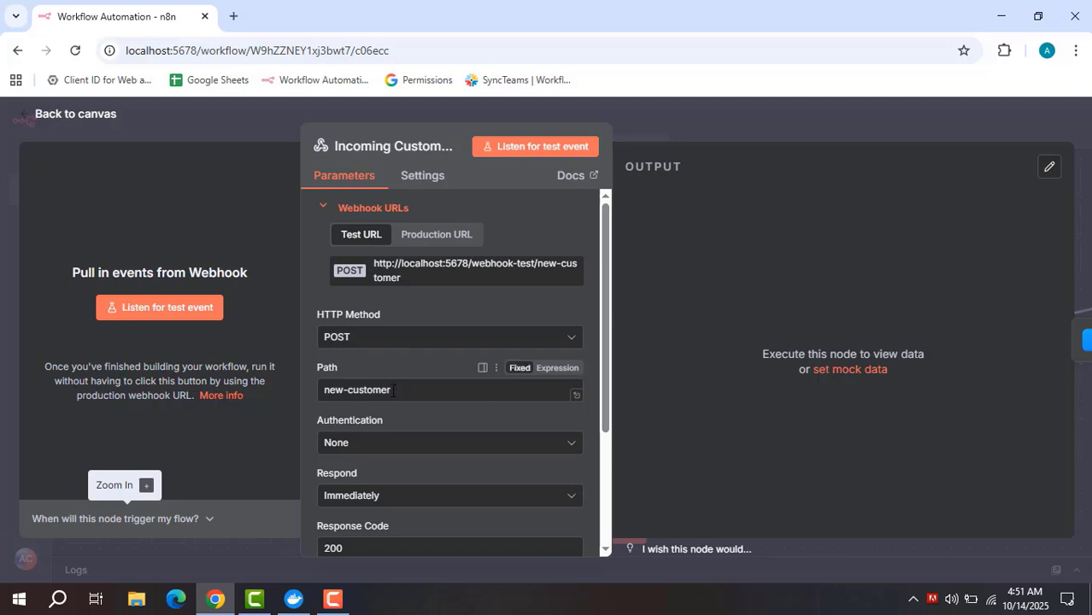
left_click(447, 239)
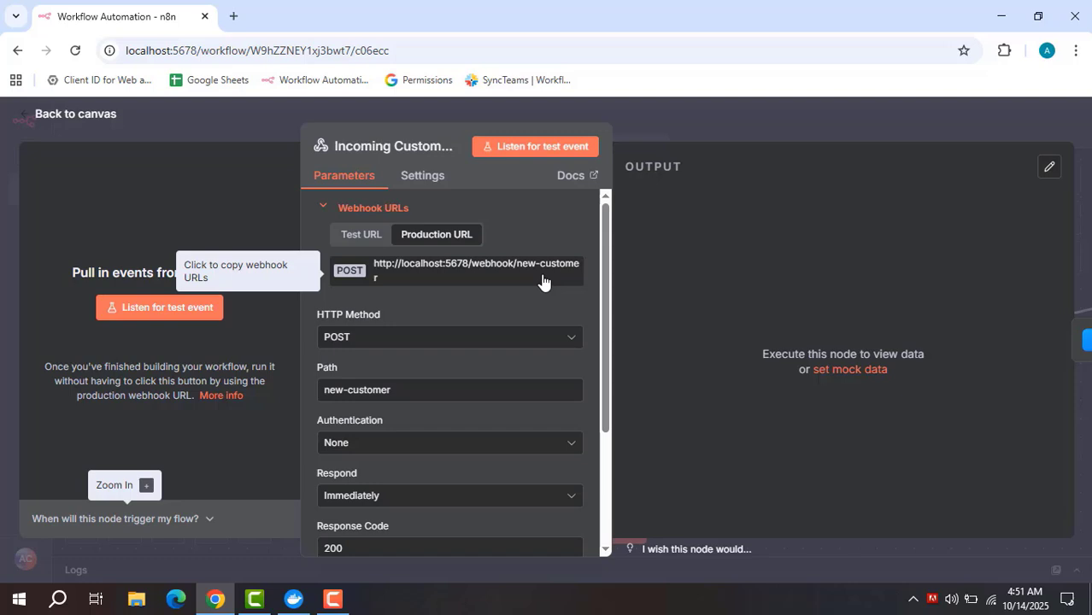
left_click(678, 126)
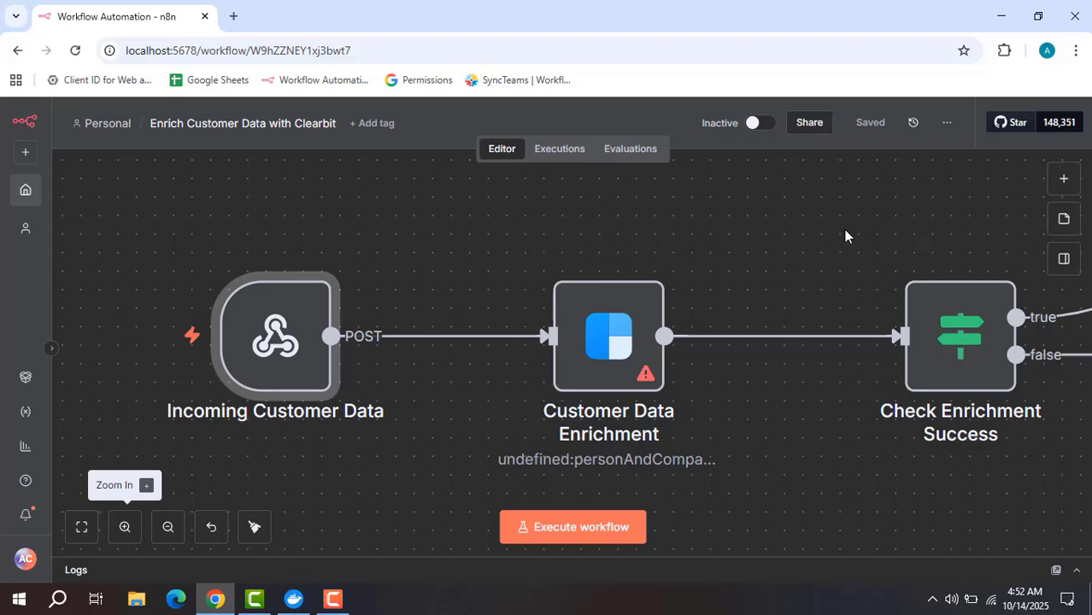
- Examine both string conditions and the combine setting of the Check Enrichment Success node, and return to the canvas
scroll(770, 235, "right", 5)
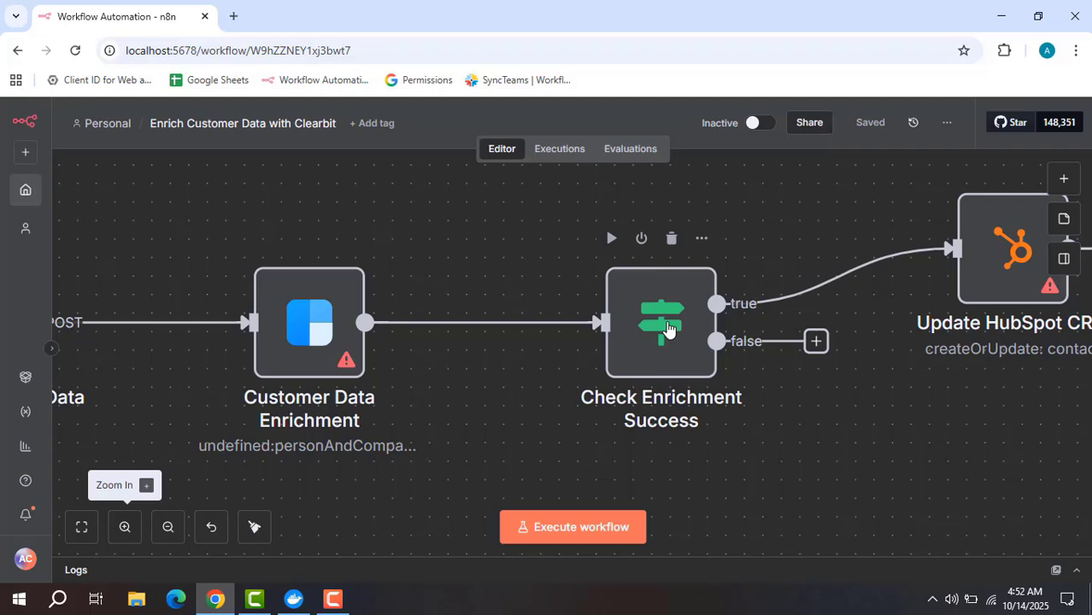
double_click(667, 329)
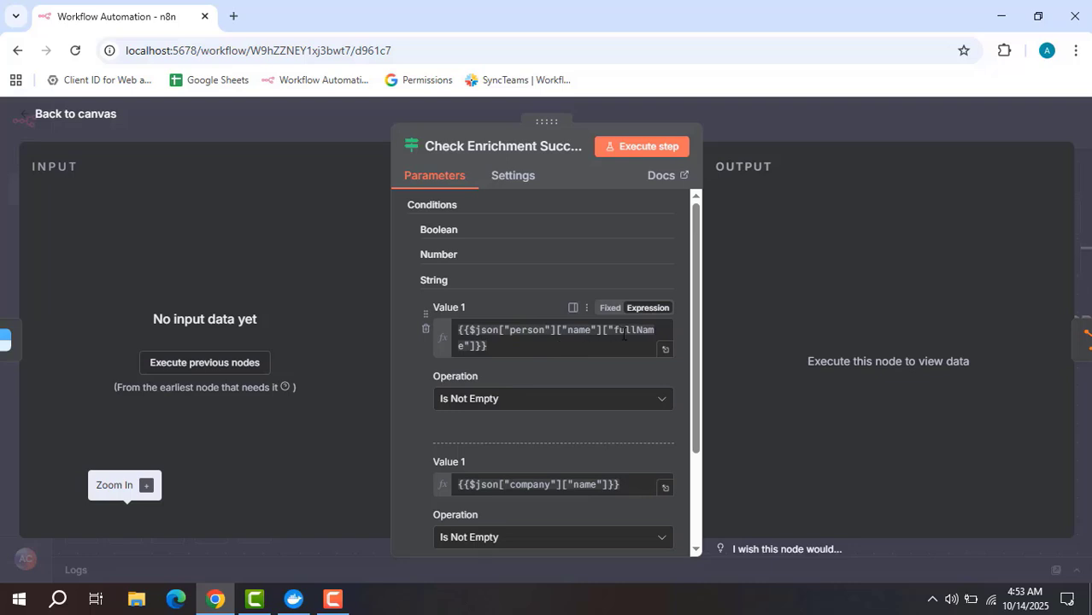
scroll(522, 432, "down", 3)
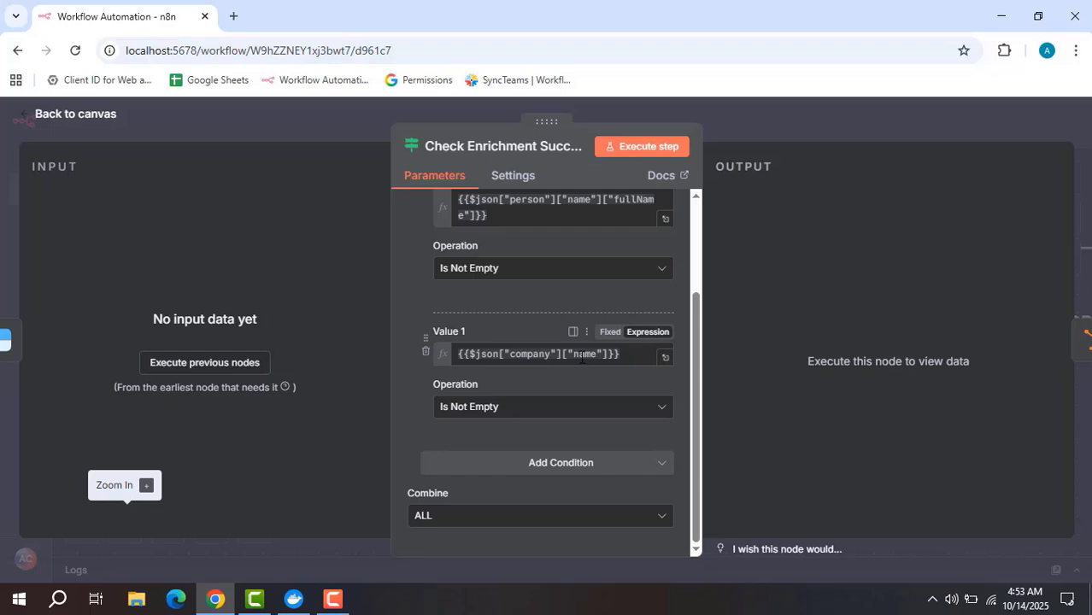
left_click(756, 128)
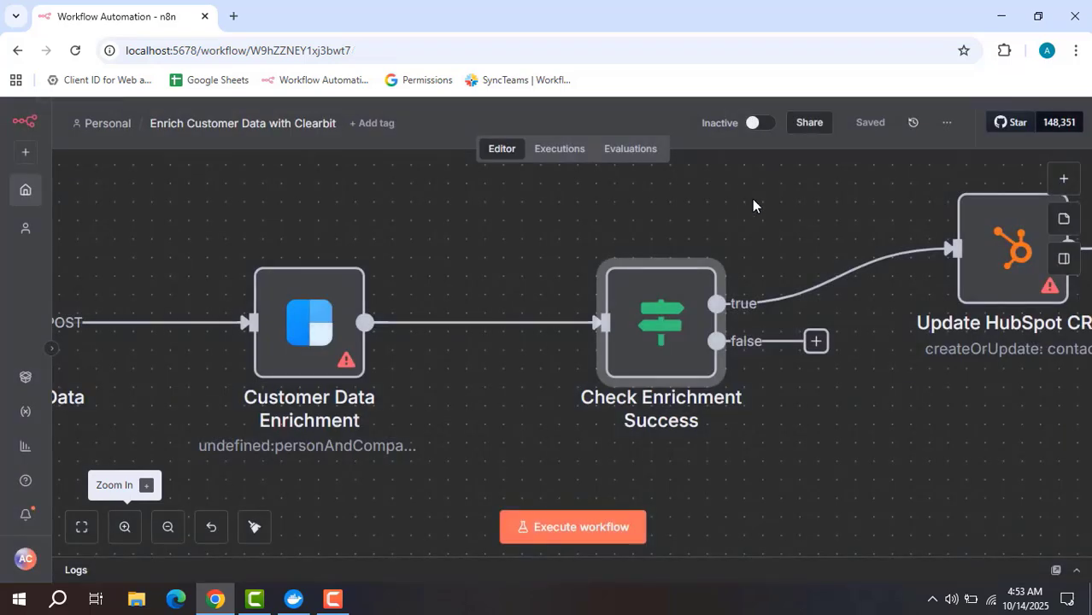
- Examine the Slack Lead Alert node's channel and full message text, and close its settings
left_click_drag(752, 205, 412, 275)
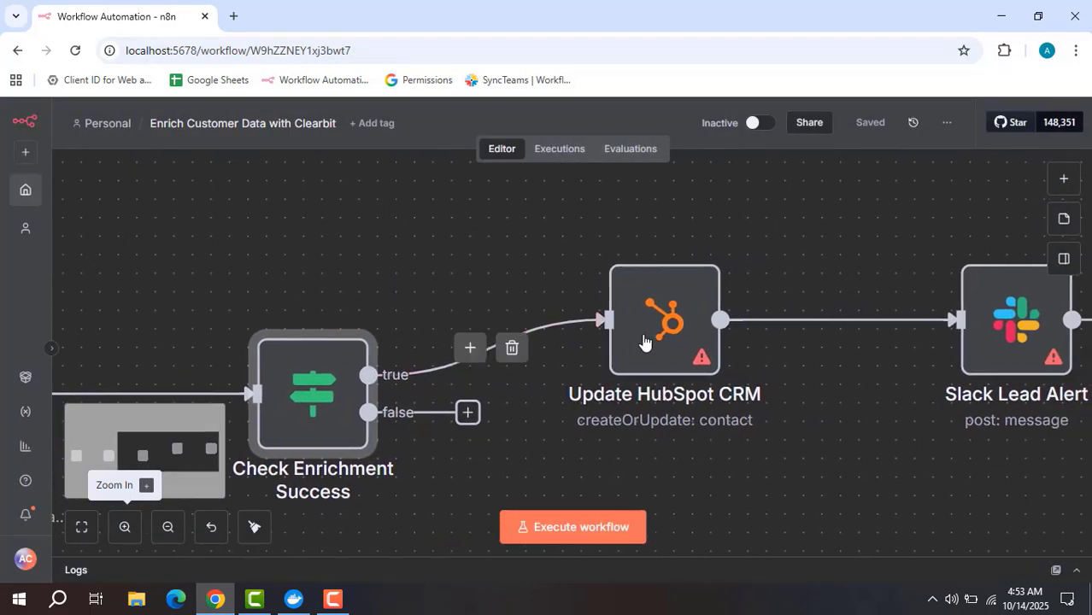
mouse_move(654, 344)
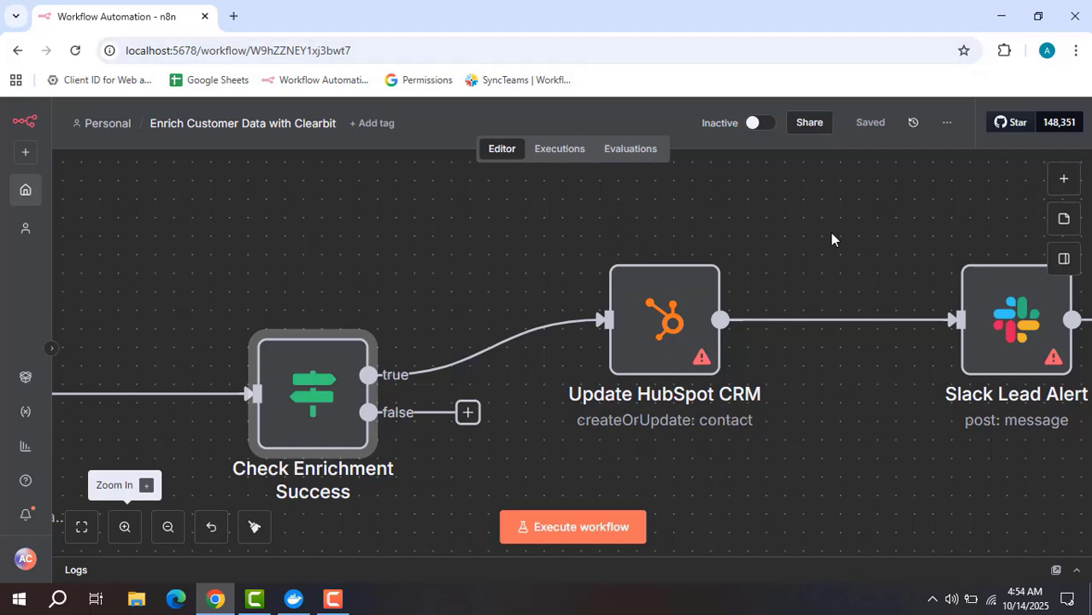
scroll(724, 228, "right", 5)
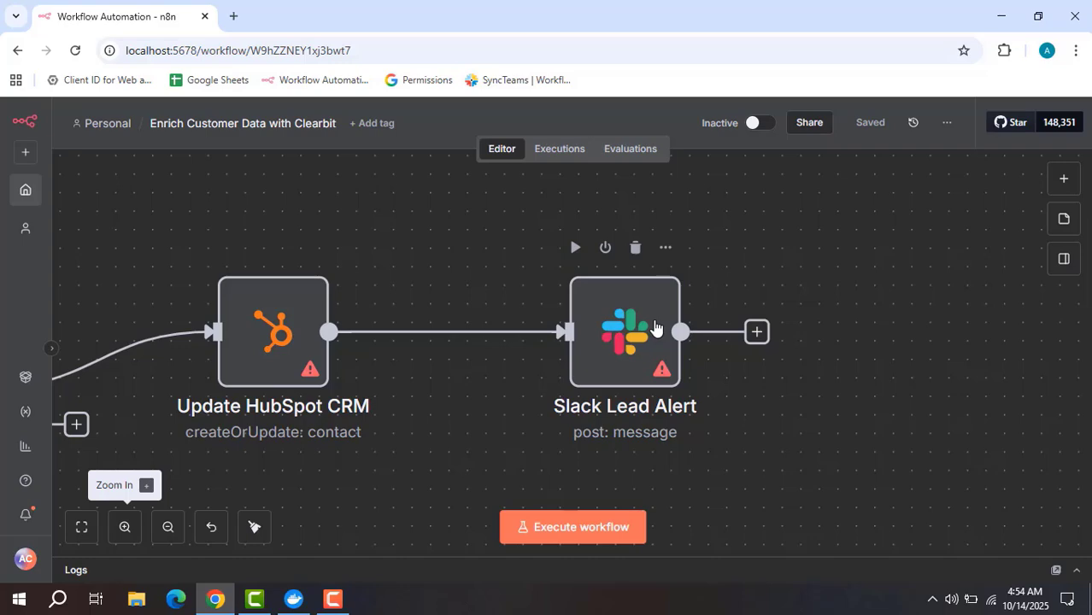
left_click(645, 359)
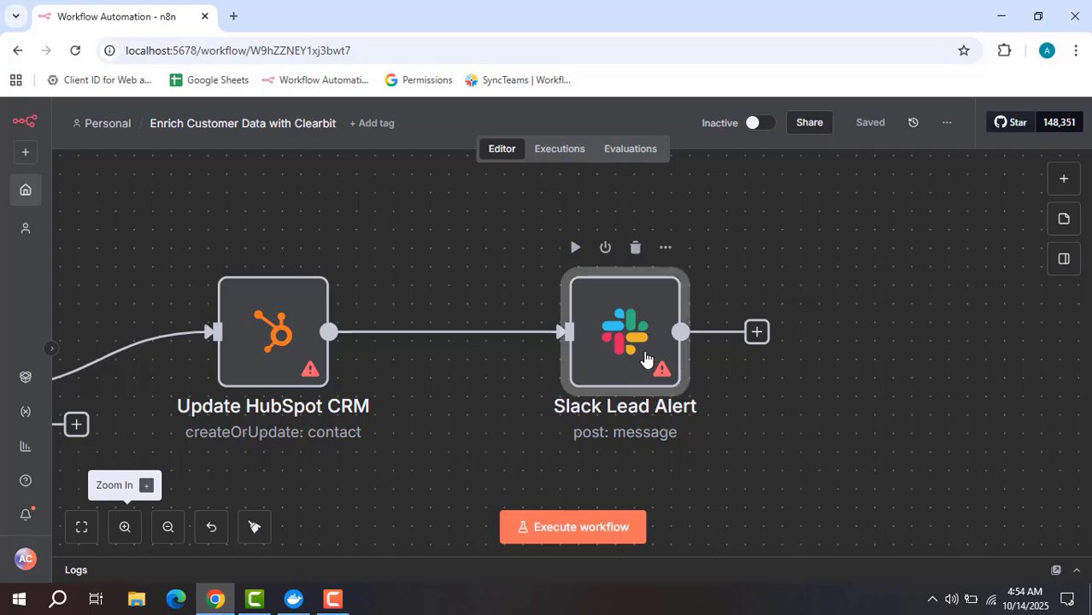
double_click(645, 359)
scroll(617, 346, "down", 2)
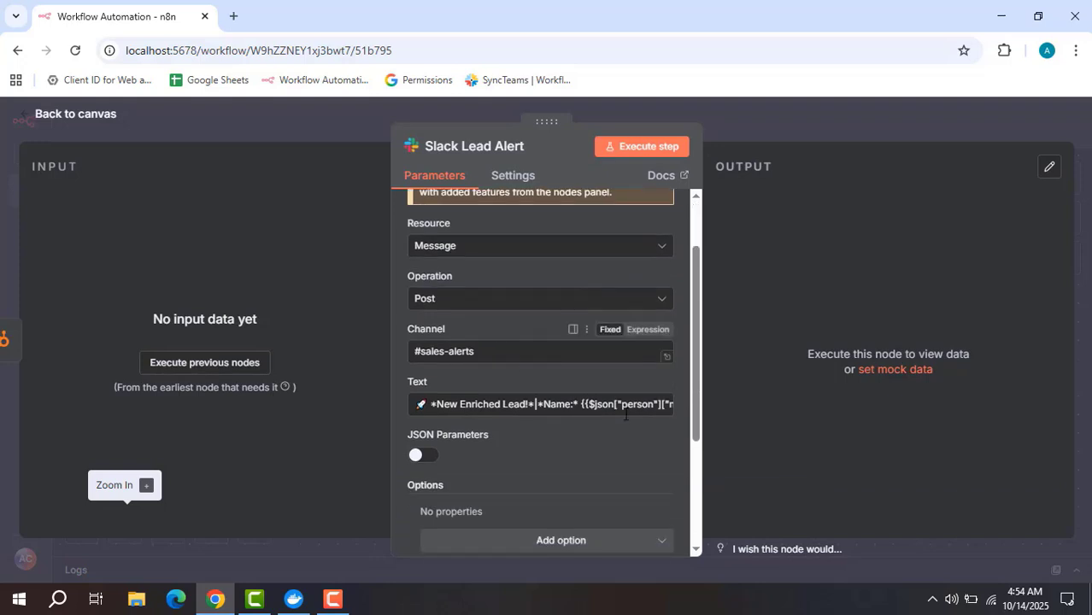
left_click(670, 411)
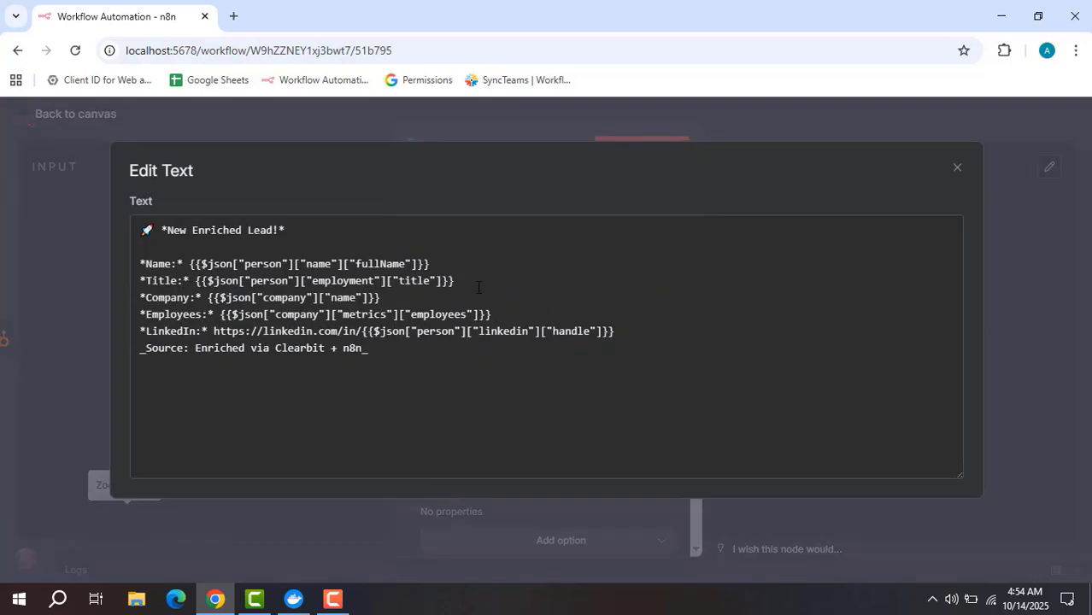
left_click(182, 264)
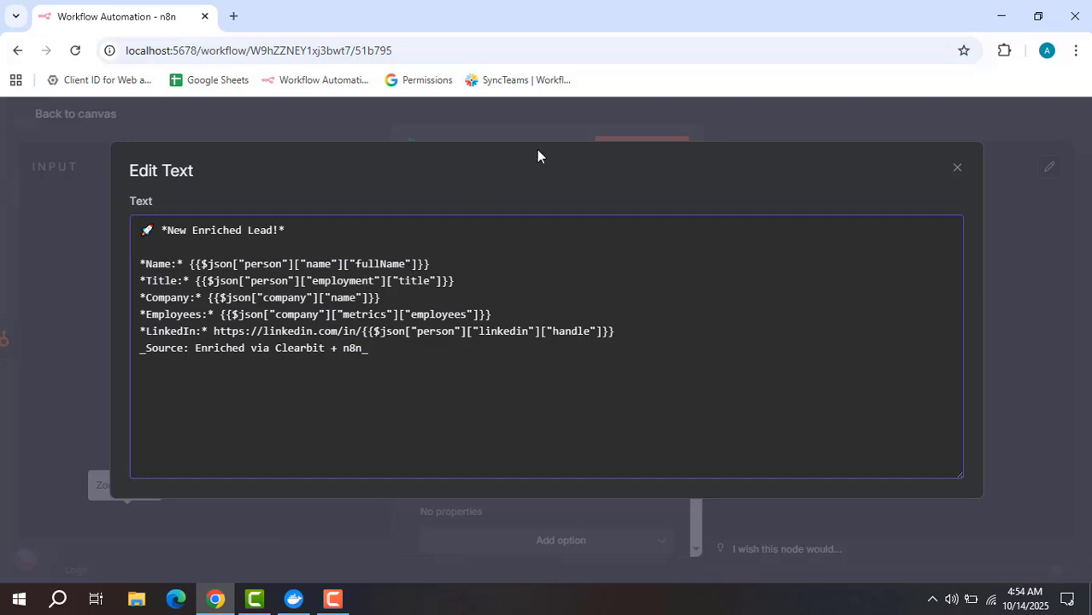
left_click(611, 121)
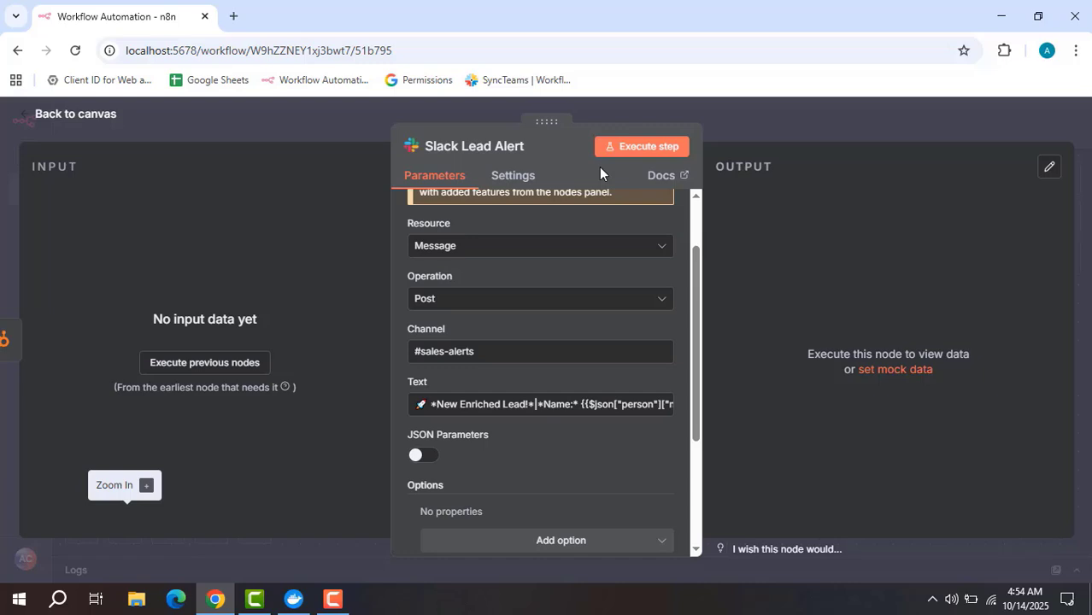
left_click(783, 130)
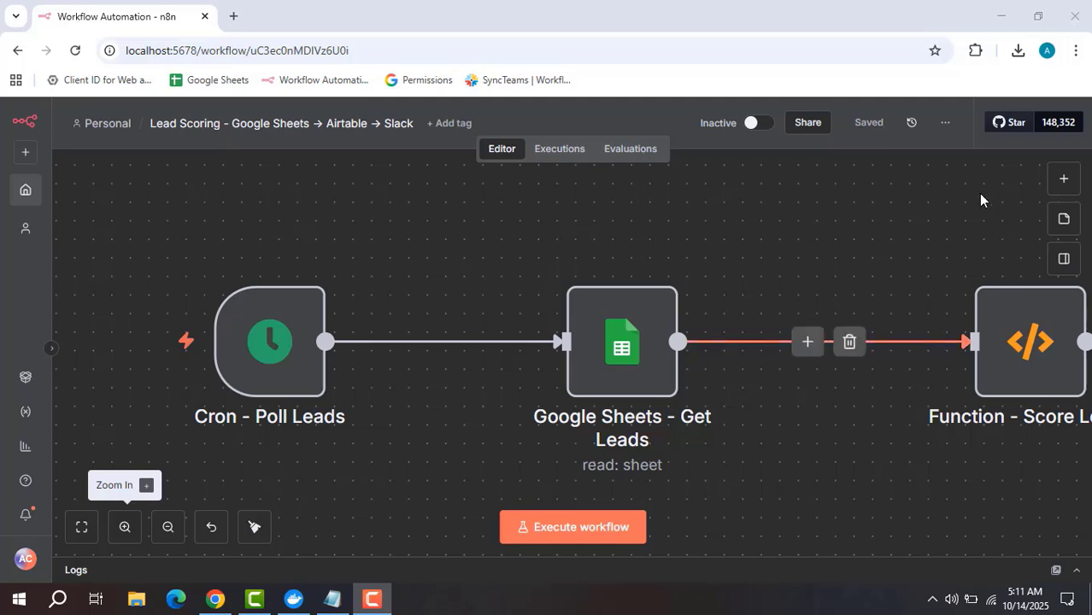
- In the Lead Scoring workflow, set the Cron - Poll Leads trigger mode to Every Minute and return to the canvas
double_click(284, 362)
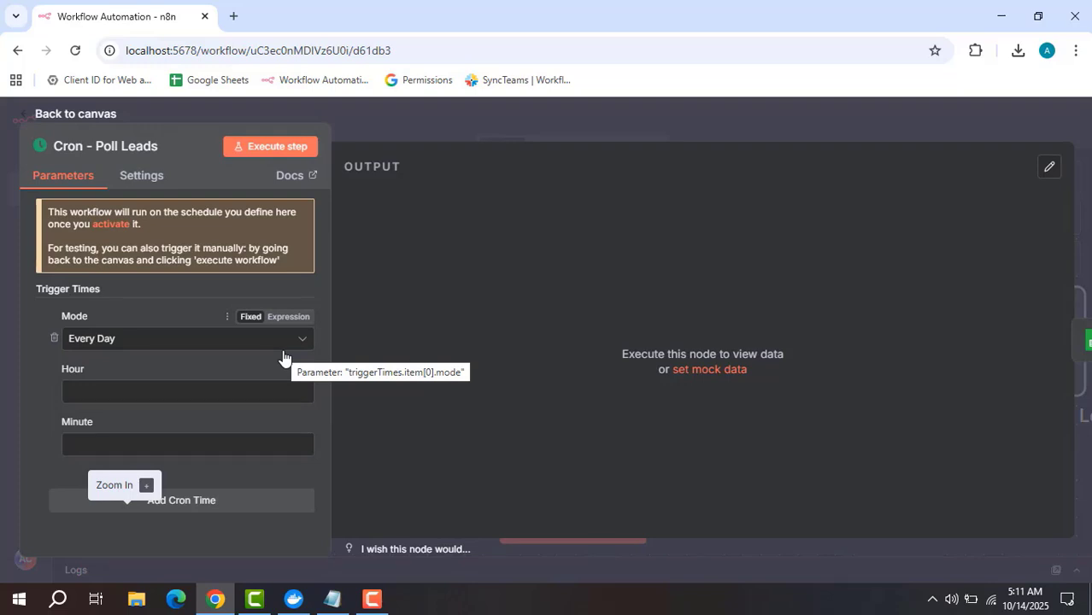
left_click(216, 337)
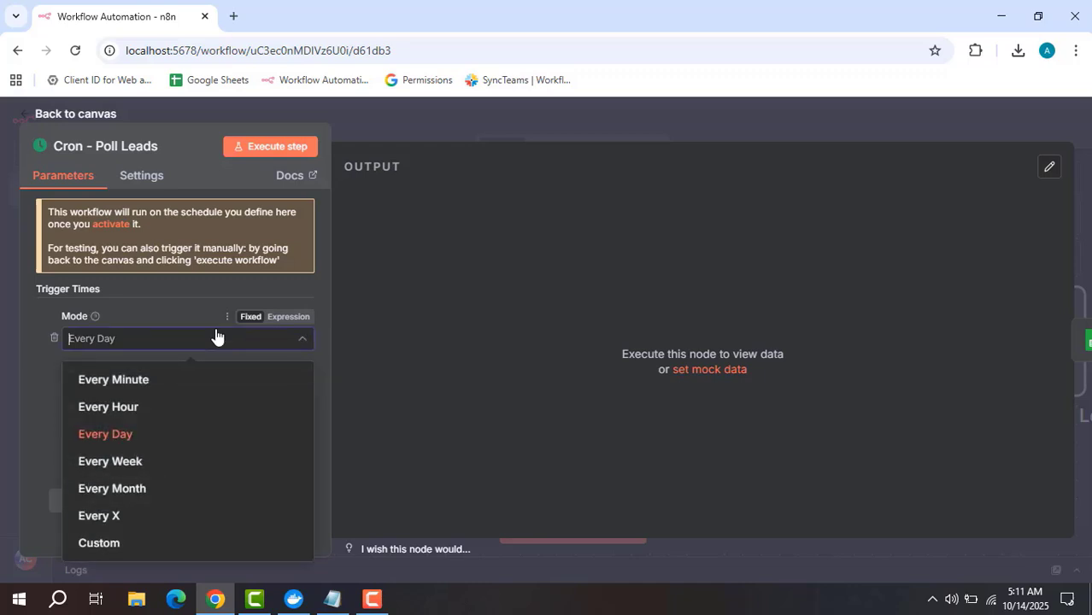
left_click(142, 384)
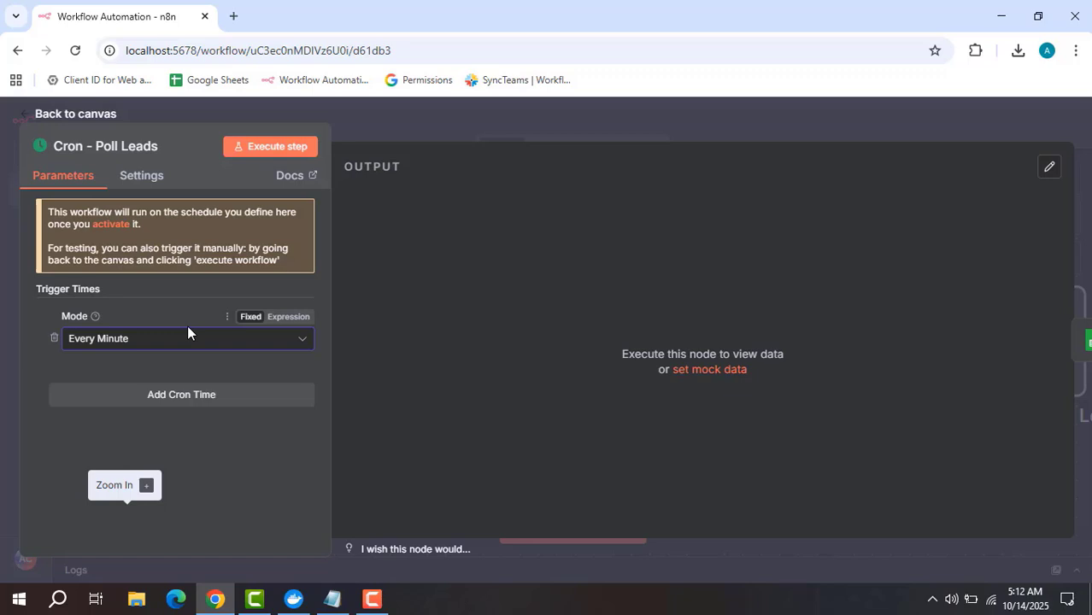
left_click(429, 123)
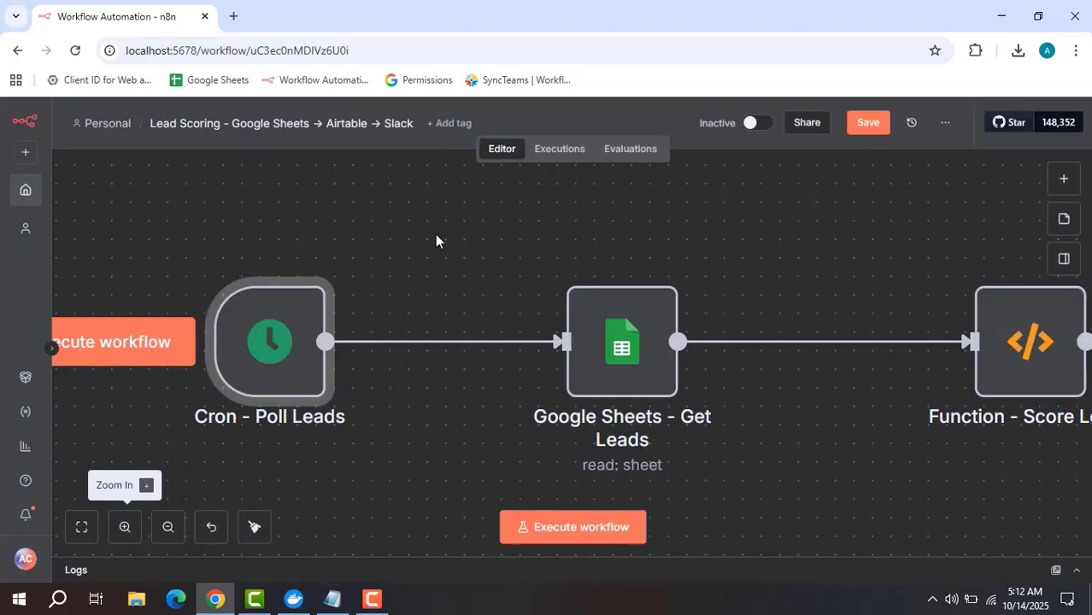
- View the credential, operation, spreadsheet ID and range parameters of the Google Sheets - Get Leads node, and close it
mouse_move(620, 341)
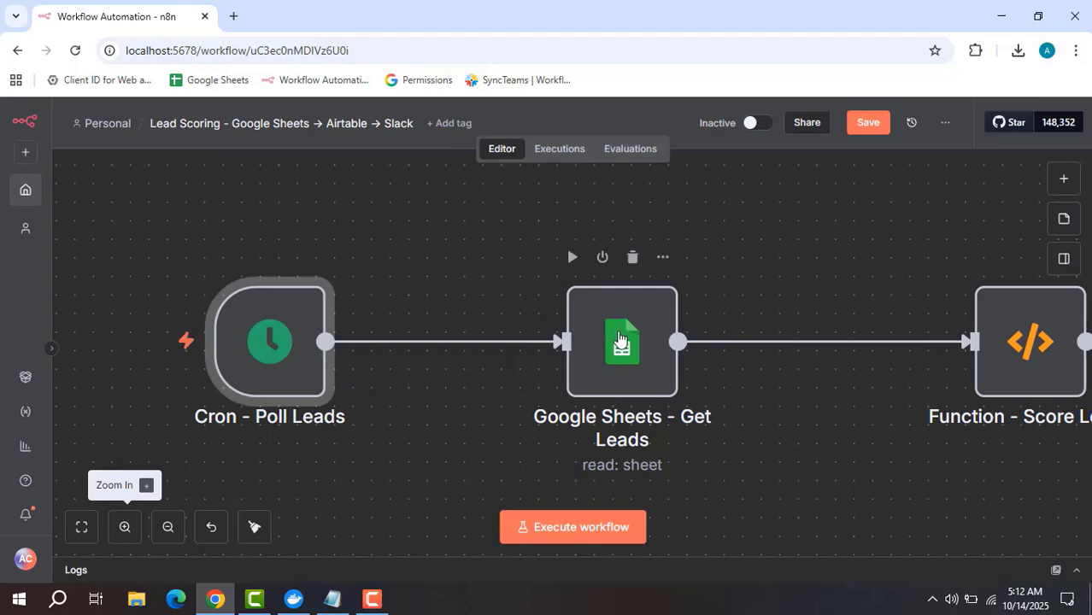
double_click(620, 340)
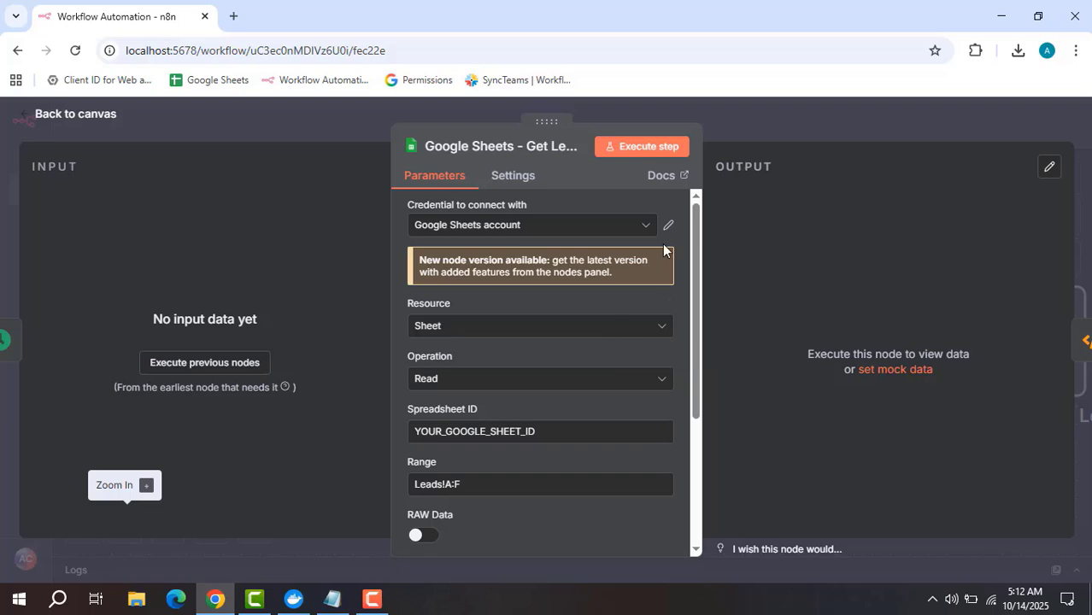
left_click(787, 128)
- Read through the expanded JavaScript code of the Function - Score Leads node, covering the normalization and scoring functions, and return to the canvas
left_click_drag(712, 226, 313, 210)
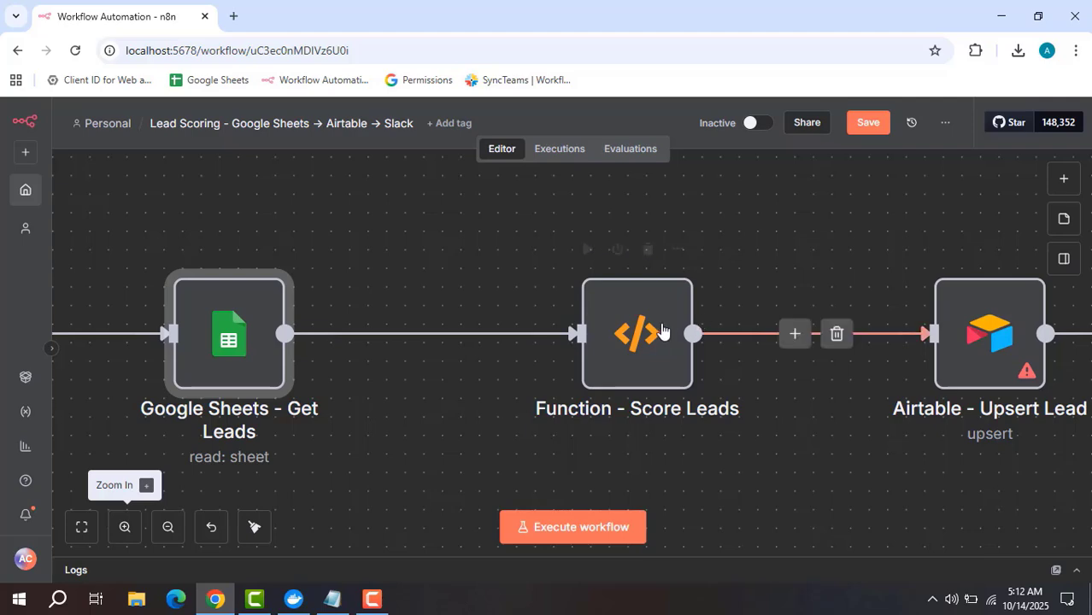
double_click(669, 333)
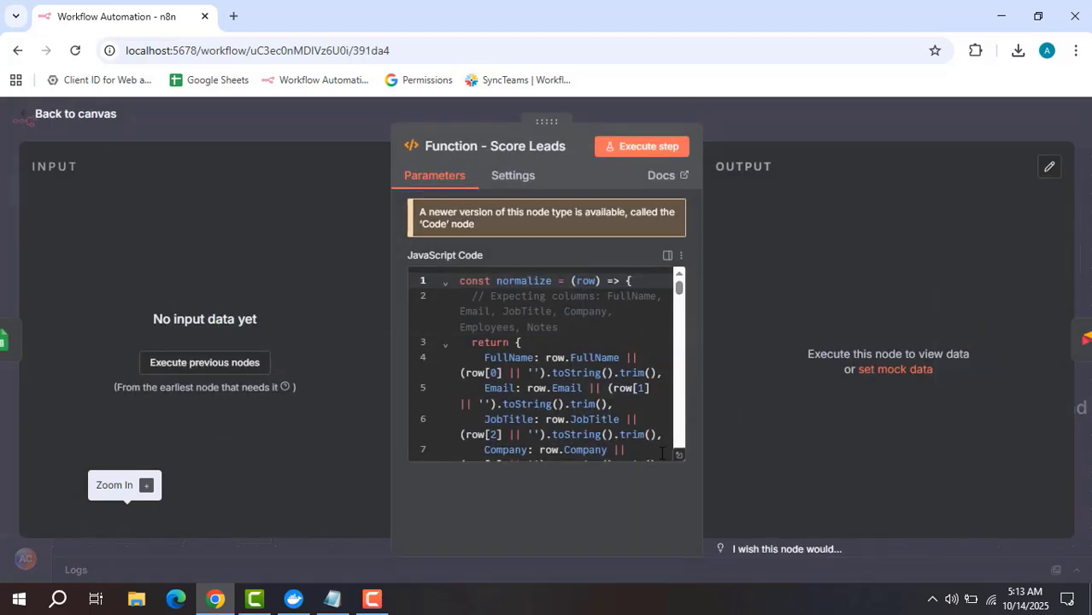
left_click(681, 456)
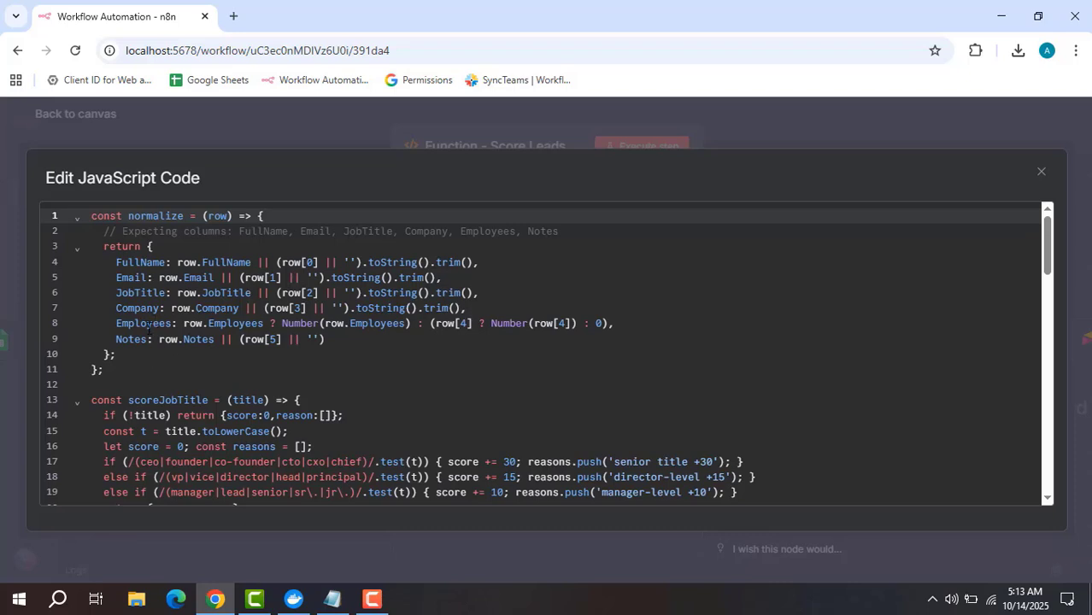
scroll(188, 354, "down", 3)
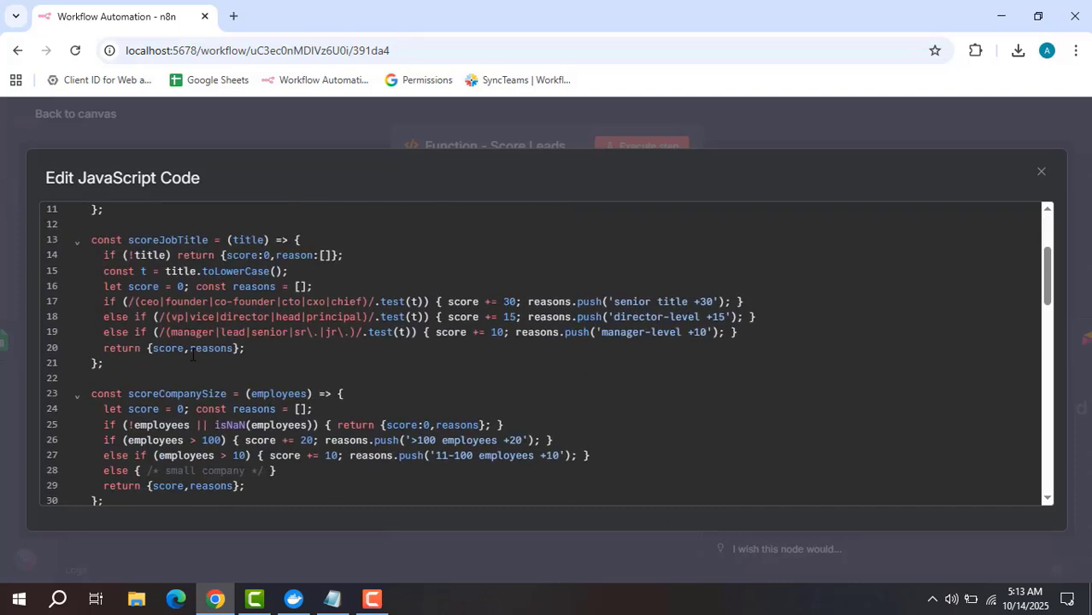
scroll(193, 354, "down", 2)
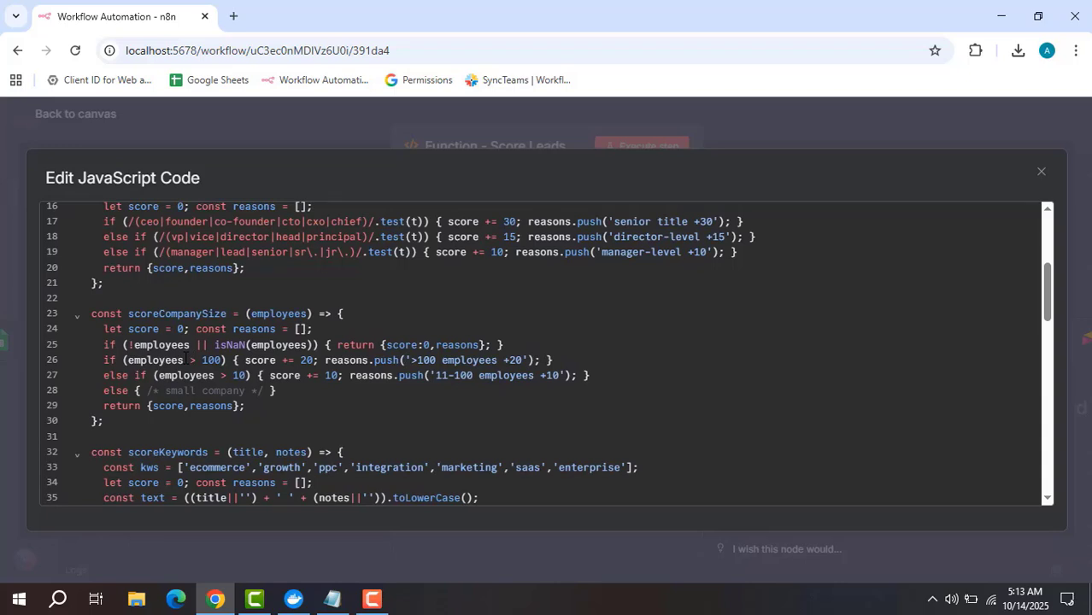
scroll(203, 338, "down", 7)
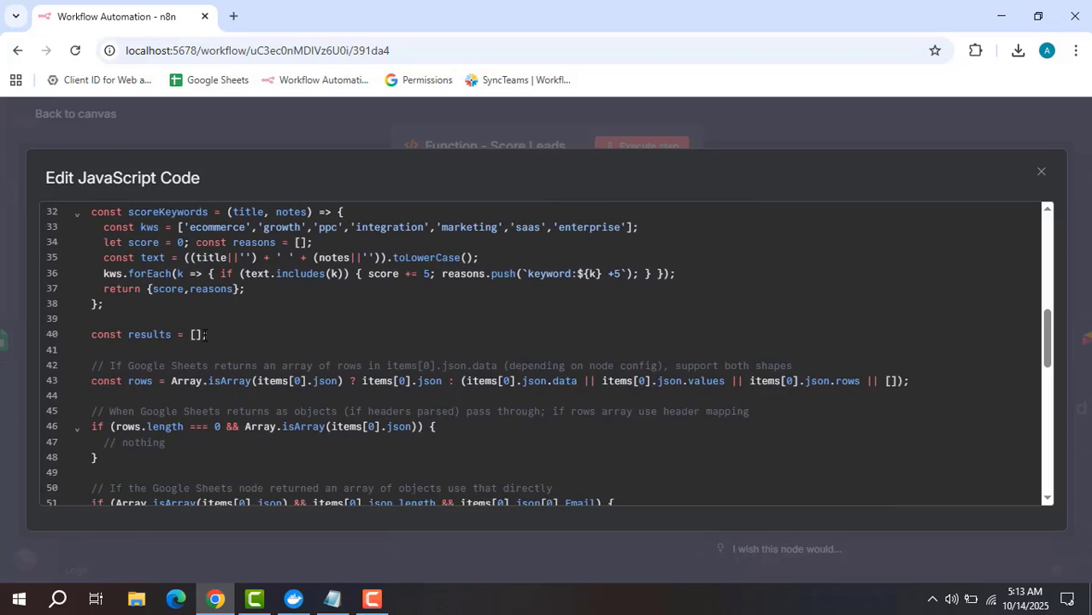
scroll(205, 336, "down", 7)
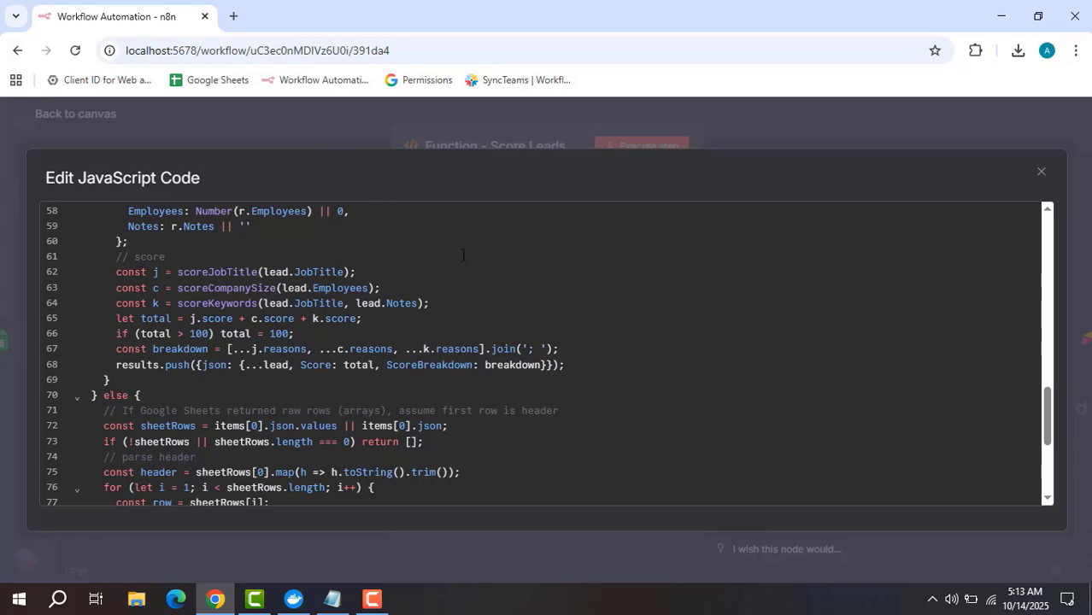
scroll(467, 264, "down", 5)
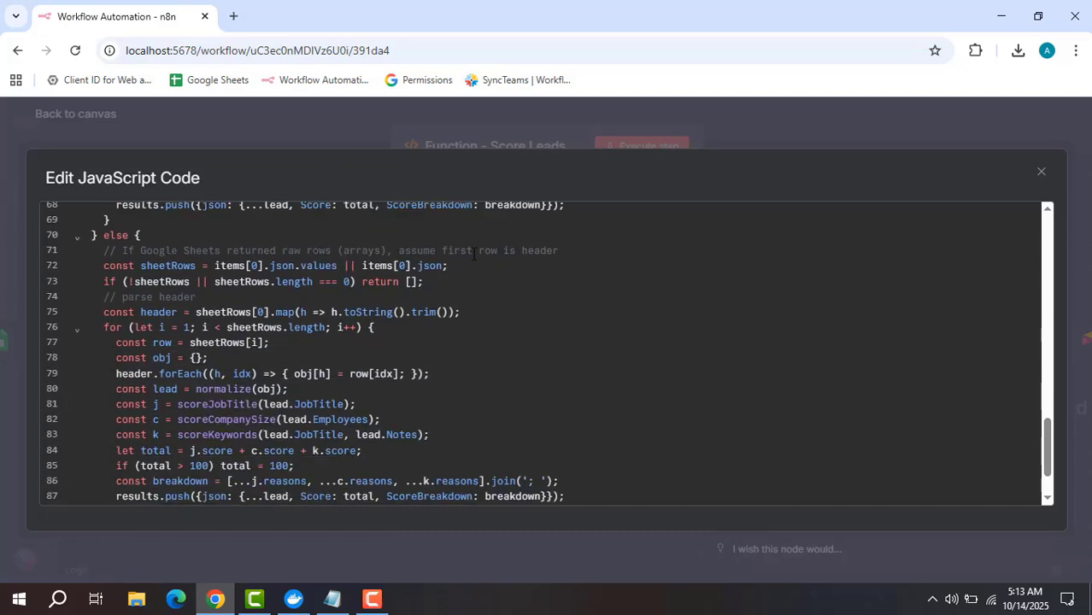
left_click(763, 109)
left_click(777, 124)
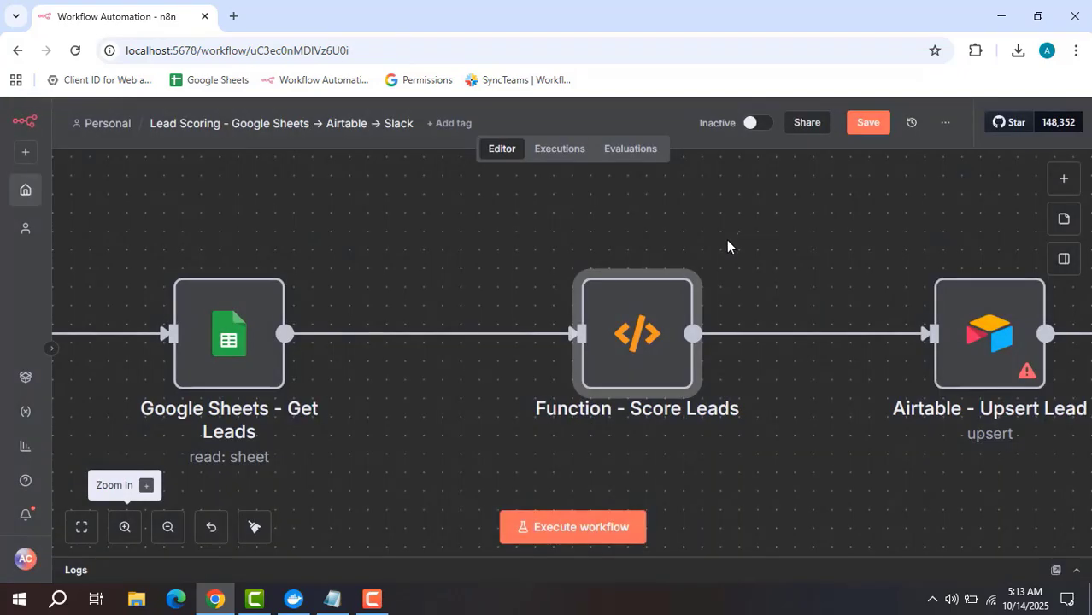
- Examine the credential, operation, base and table parameters of the Airtable - Upsert Lead node, and close it
left_click_drag(773, 243, 402, 207)
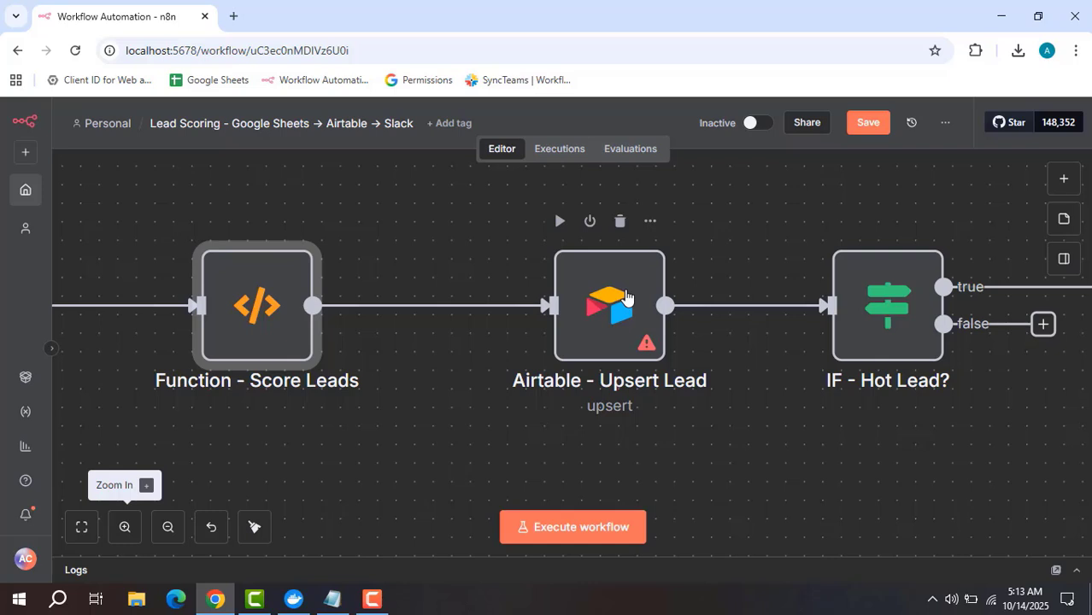
double_click(627, 296)
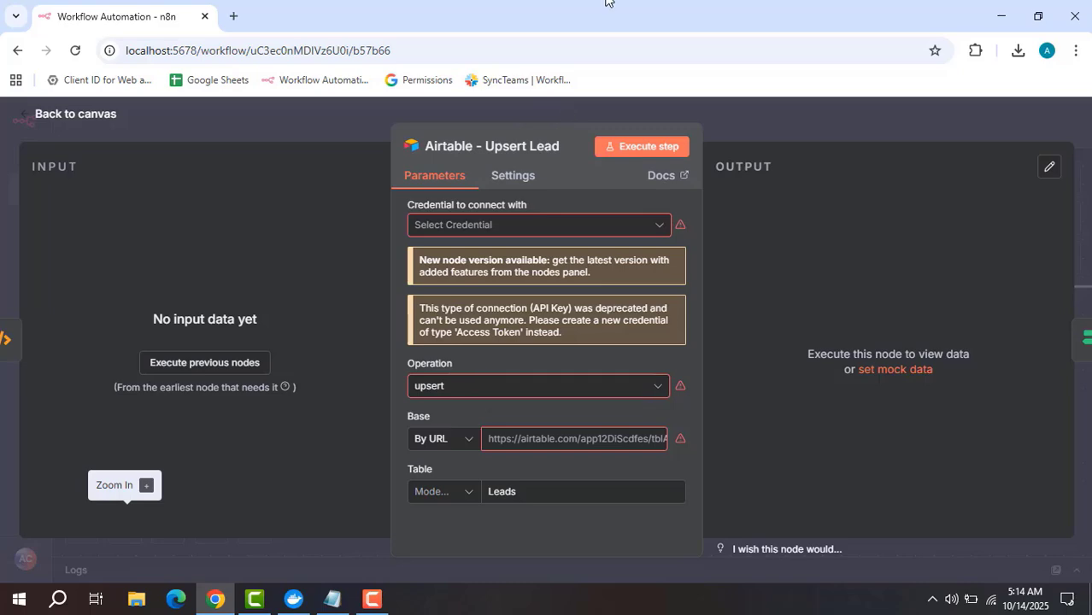
left_click(783, 117)
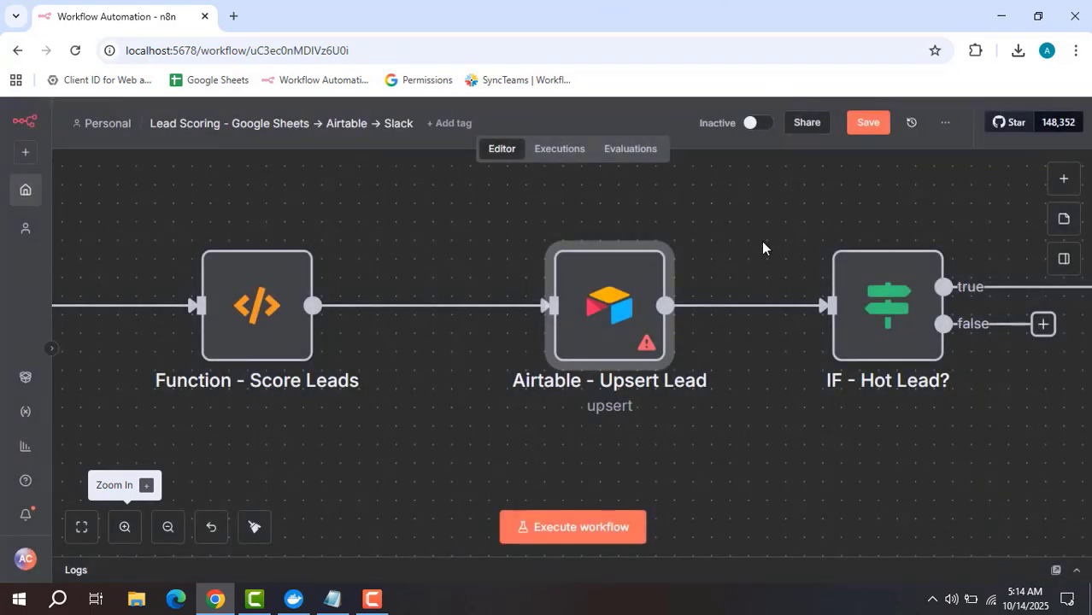
- Examine the number condition on the lead score in the IF - Hot Lead? node, and return to the canvas
left_click_drag(763, 248, 482, 255)
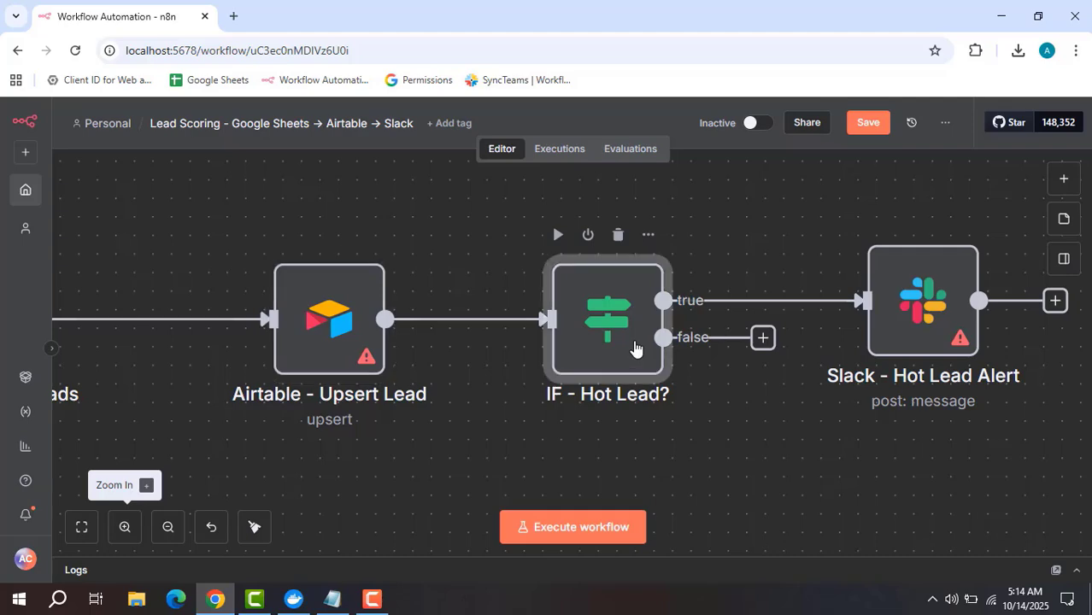
double_click(635, 350)
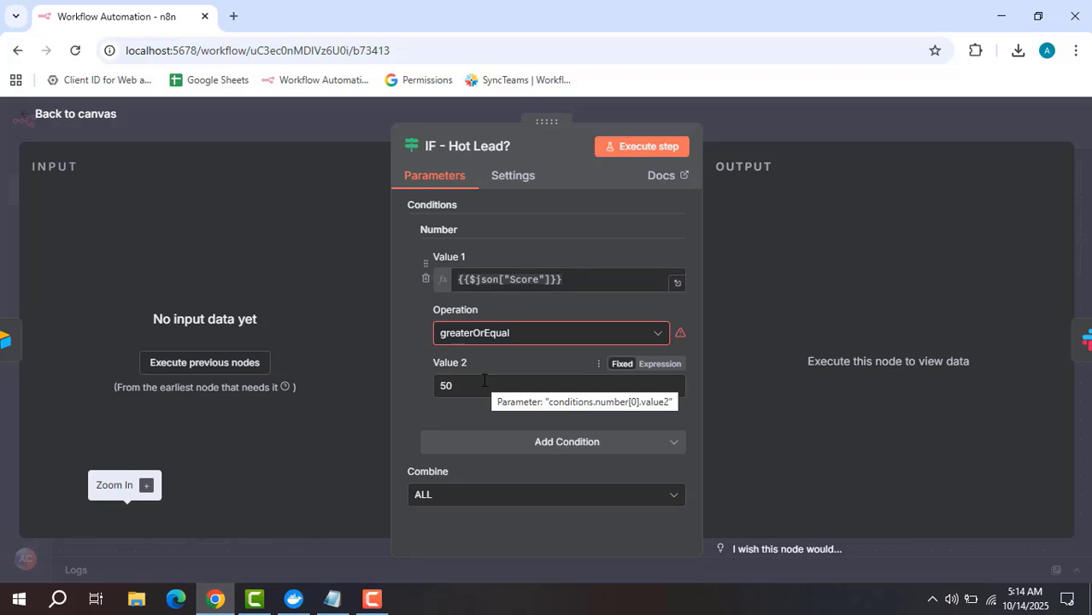
left_click(745, 124)
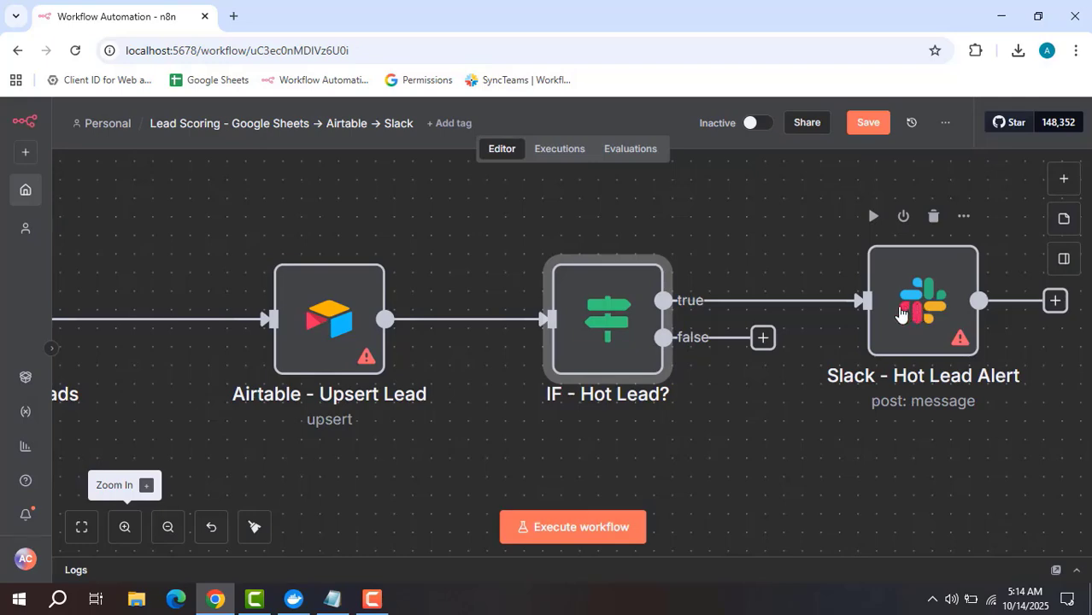
- Examine the Slack - Hot Lead Alert node's channel and full message text, and close its settings
left_click_drag(768, 214, 415, 205)
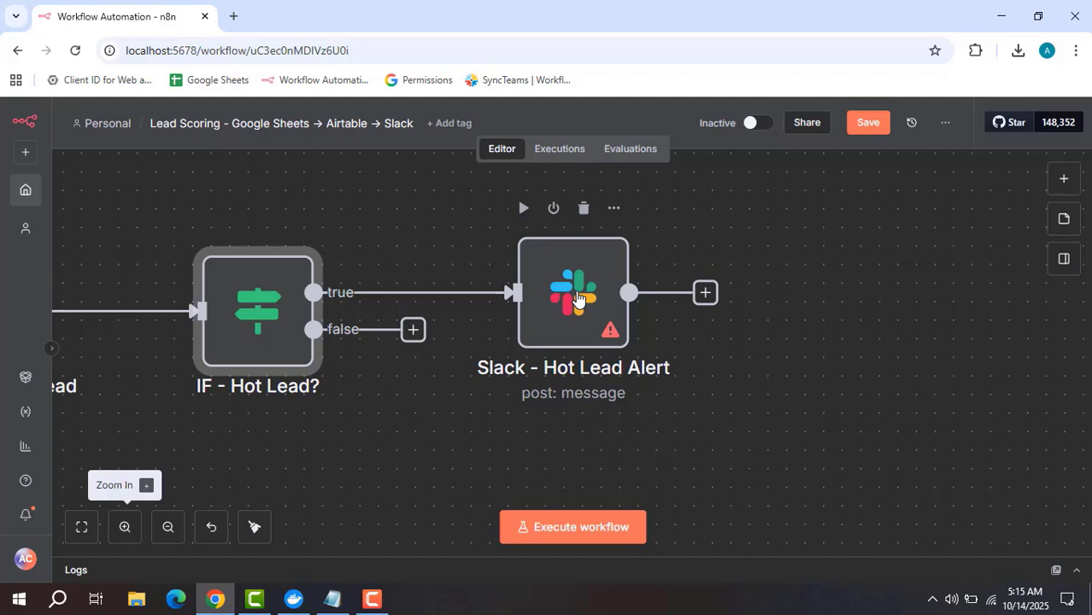
double_click(578, 298)
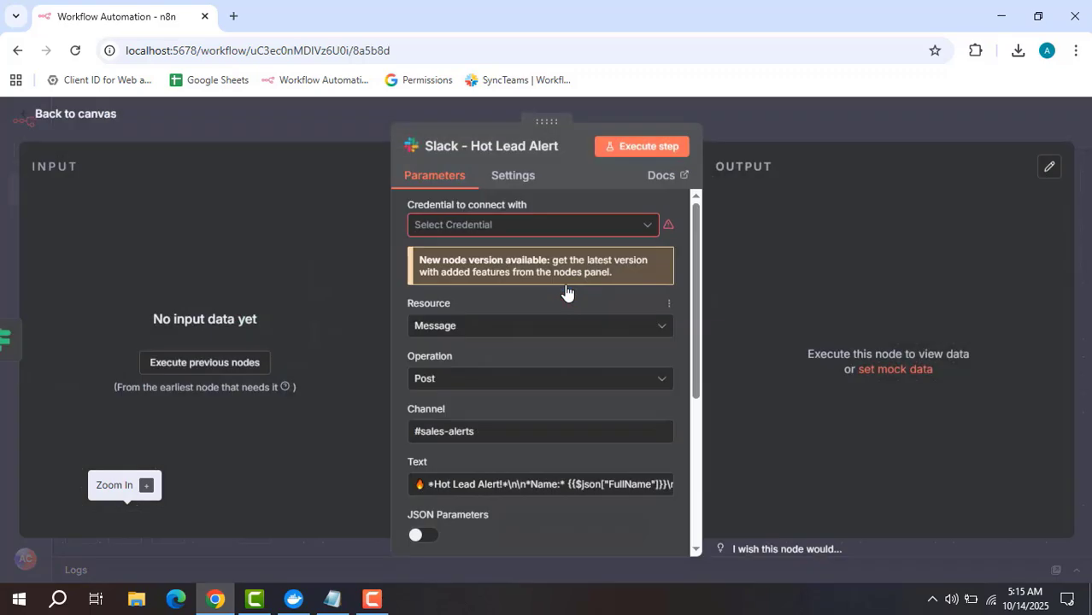
scroll(577, 293, "down", 1)
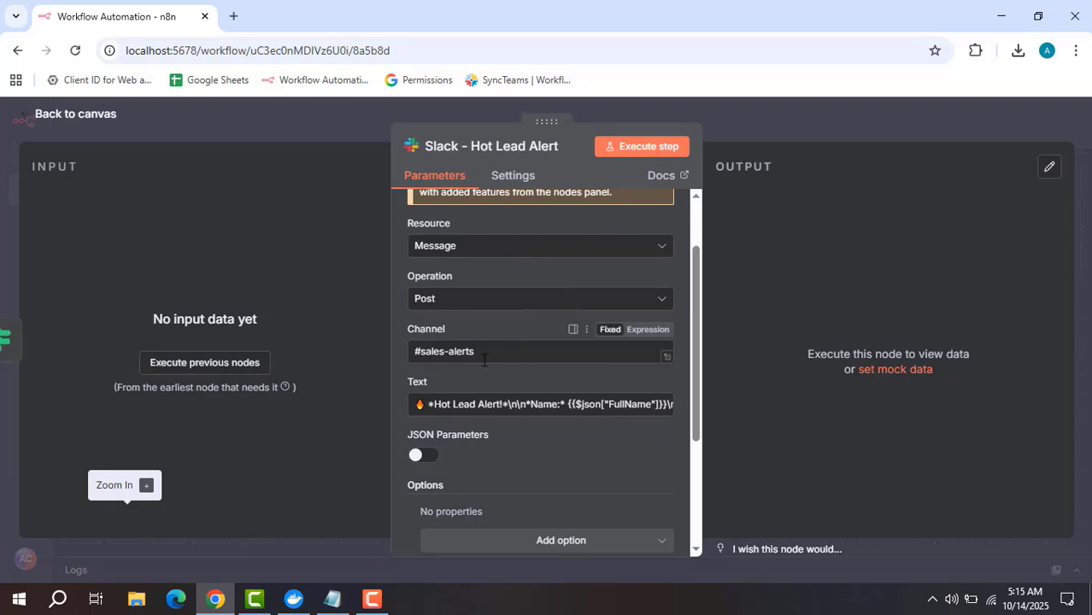
left_click(666, 411)
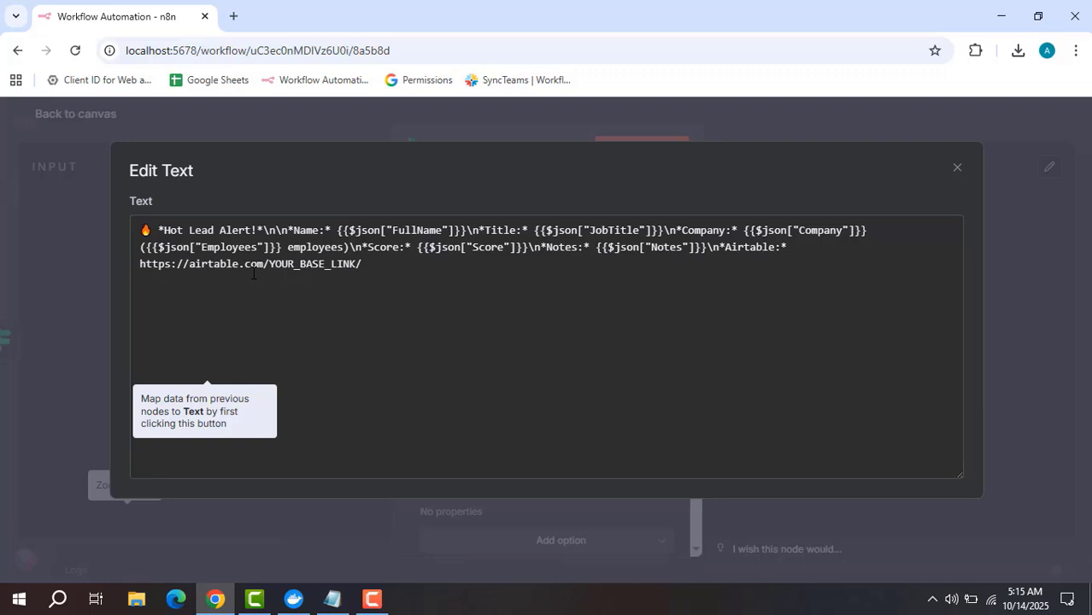
left_click(895, 126)
left_click(874, 135)
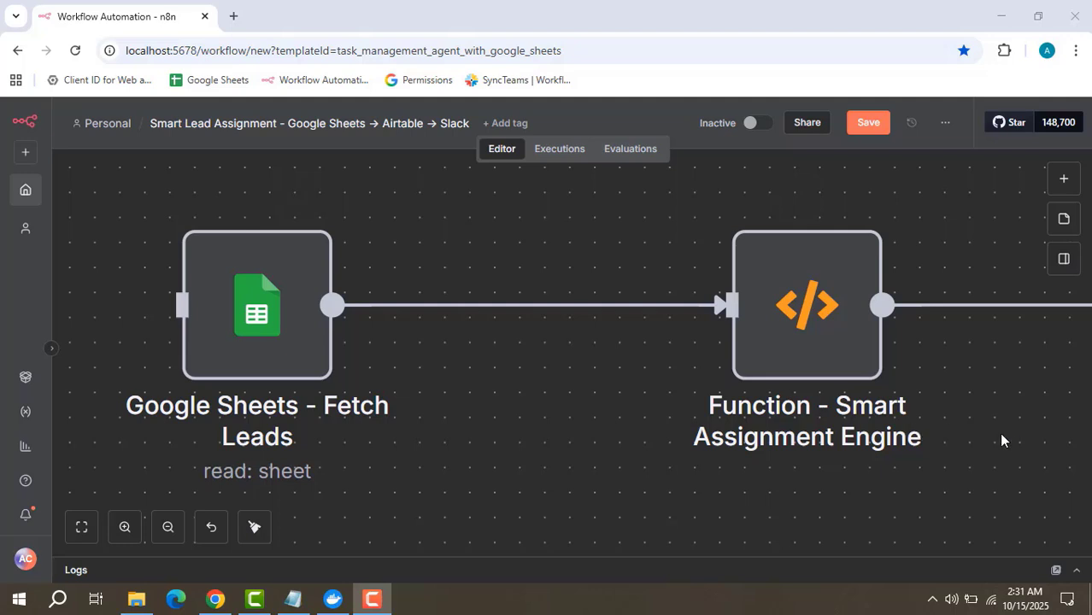
- Examine the resource, operation, spreadsheet ID and range parameters of the Google Sheets - Fetch Leads node, and close it
mouse_move(244, 299)
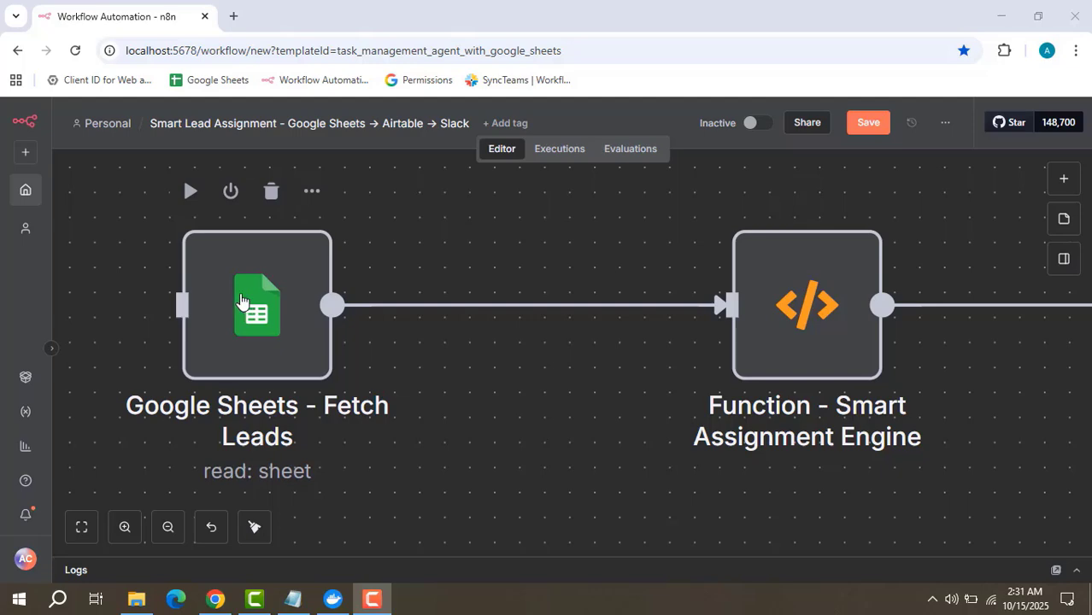
double_click(241, 300)
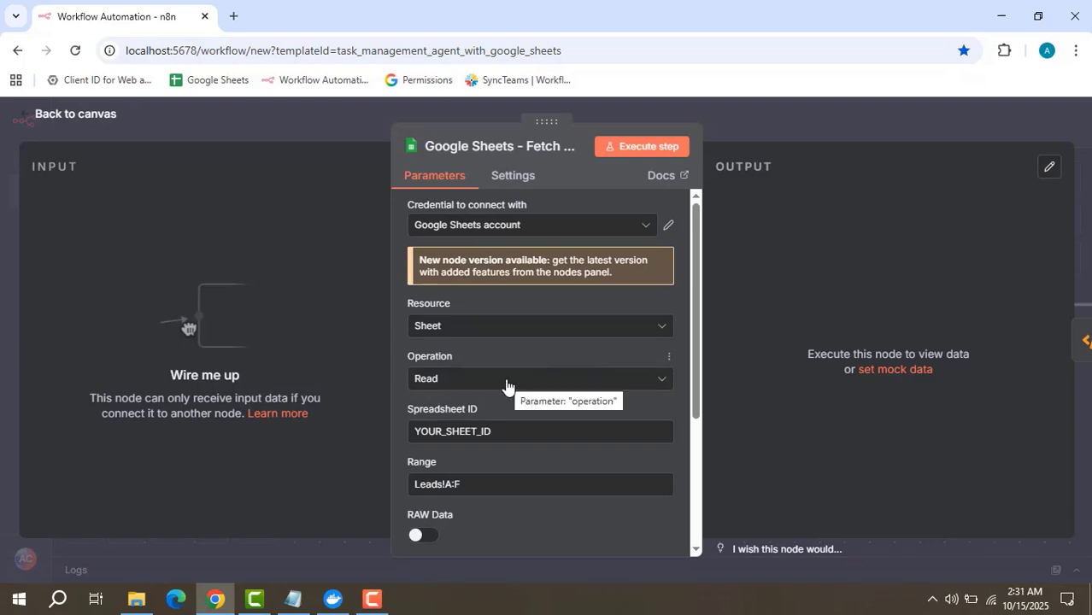
scroll(506, 386, "down", 1)
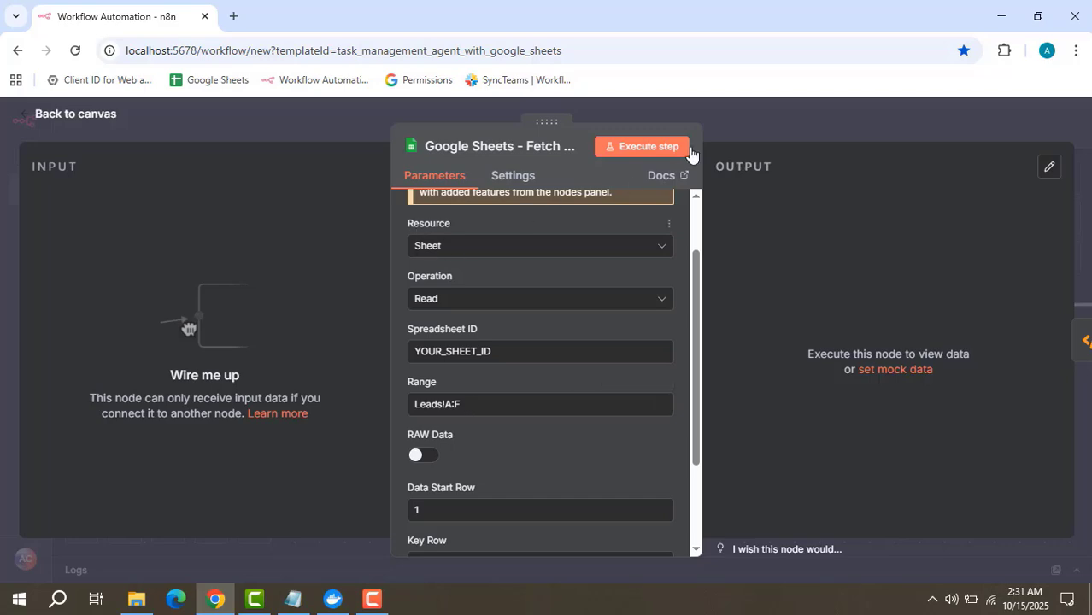
left_click(731, 125)
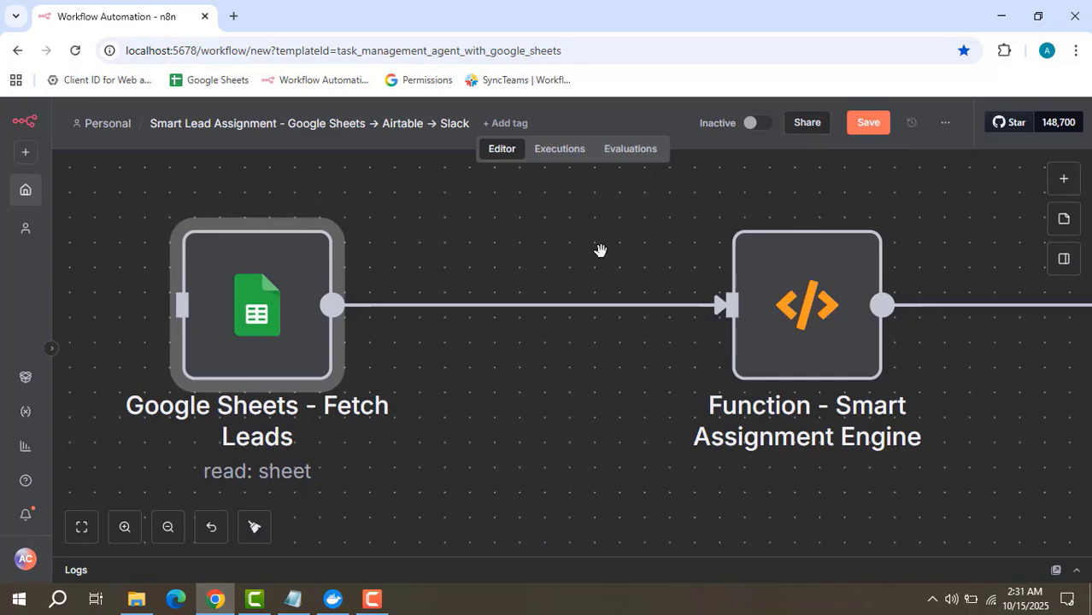
- Read through the expanded JavaScript code of the Function - Smart Assignment Engine node, from region mapping to round-robin fallback, and return to the canvas
left_click_drag(600, 247, 325, 280)
mouse_move(501, 349)
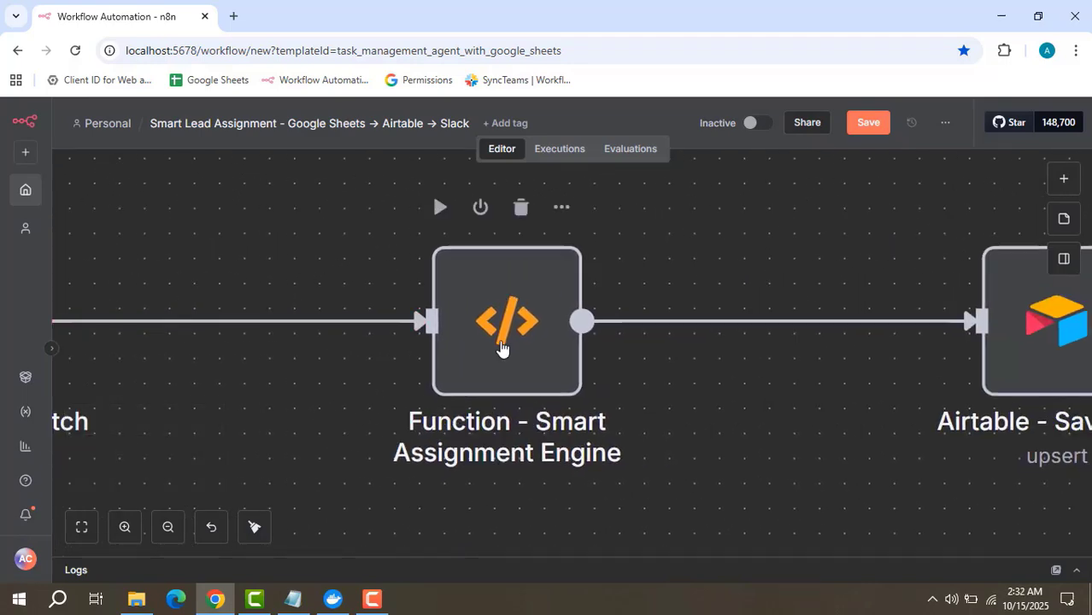
double_click(502, 348)
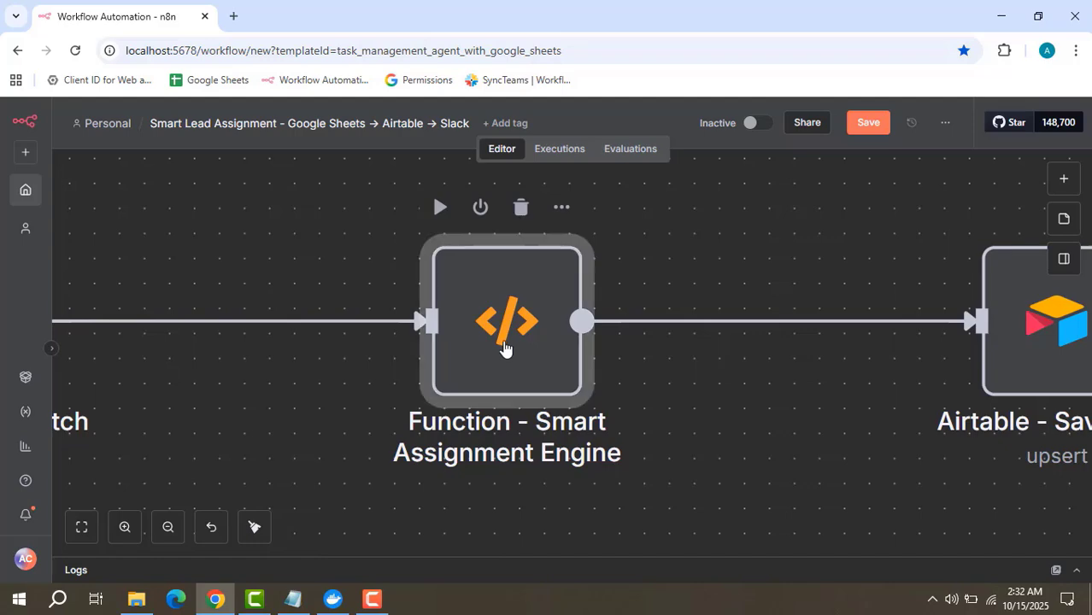
left_click(678, 459)
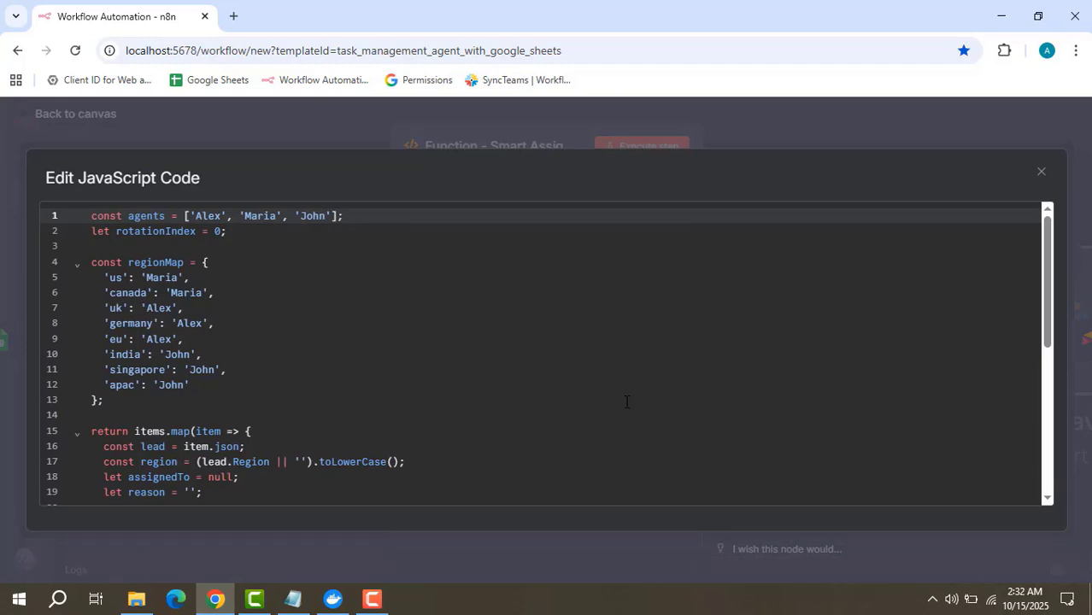
scroll(615, 374, "down", 1)
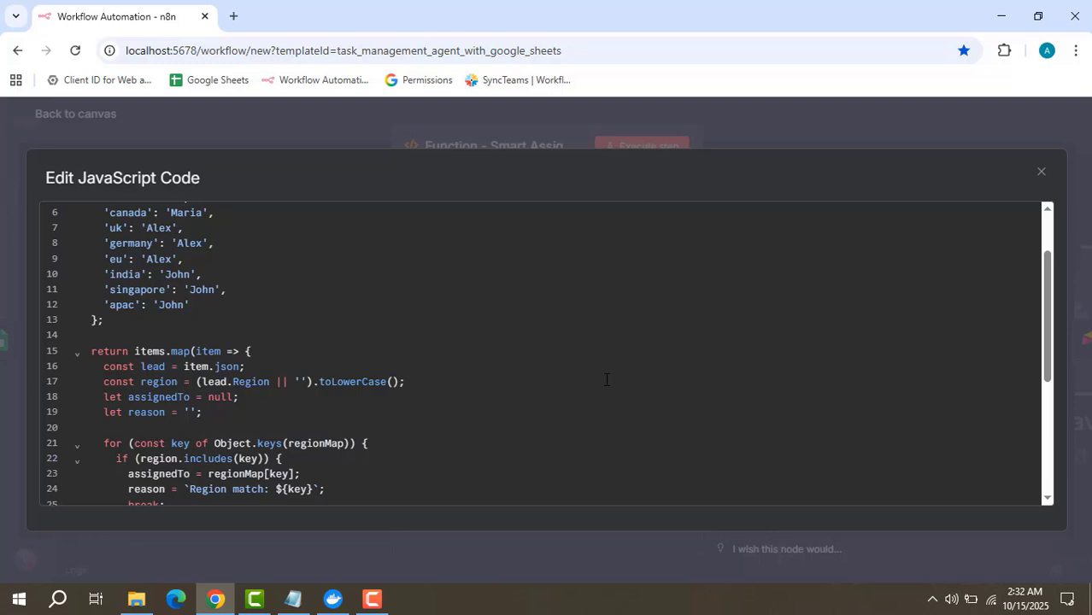
scroll(609, 376, "down", 5)
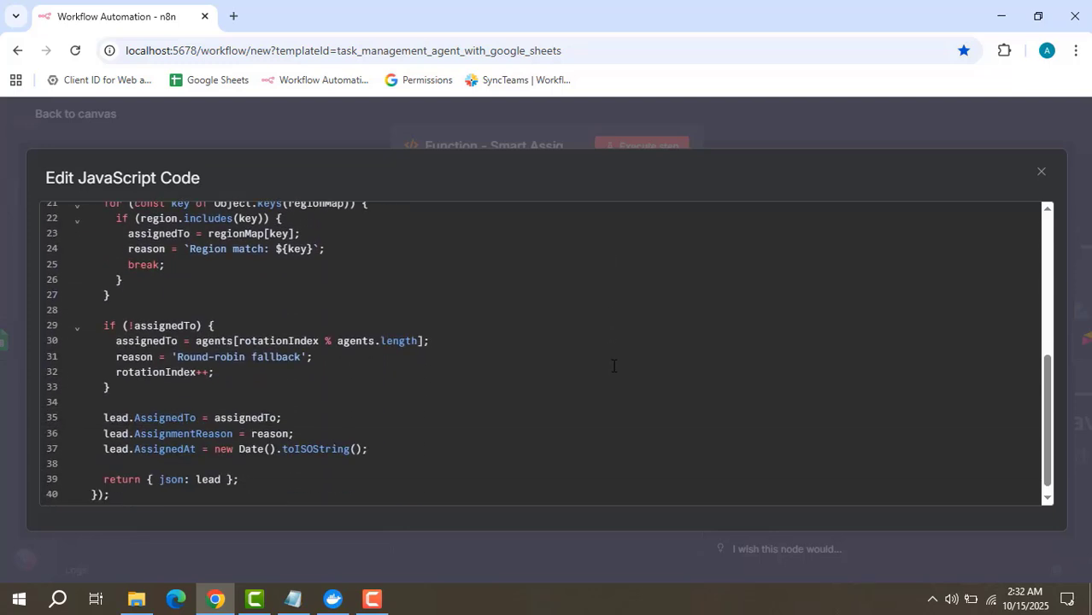
scroll(614, 366, "down", 1)
left_click(749, 132)
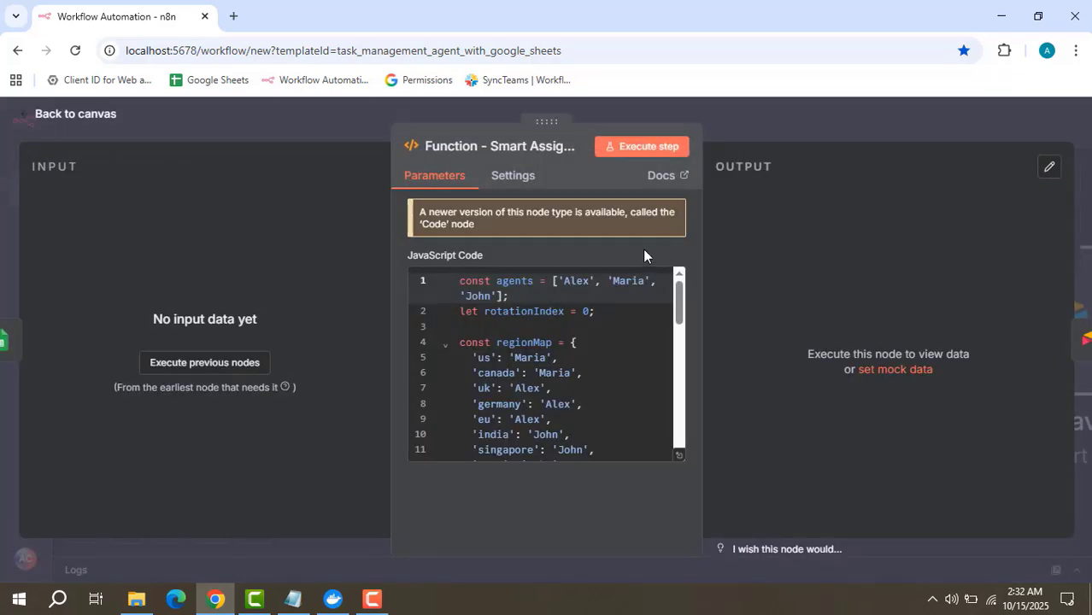
left_click(732, 115)
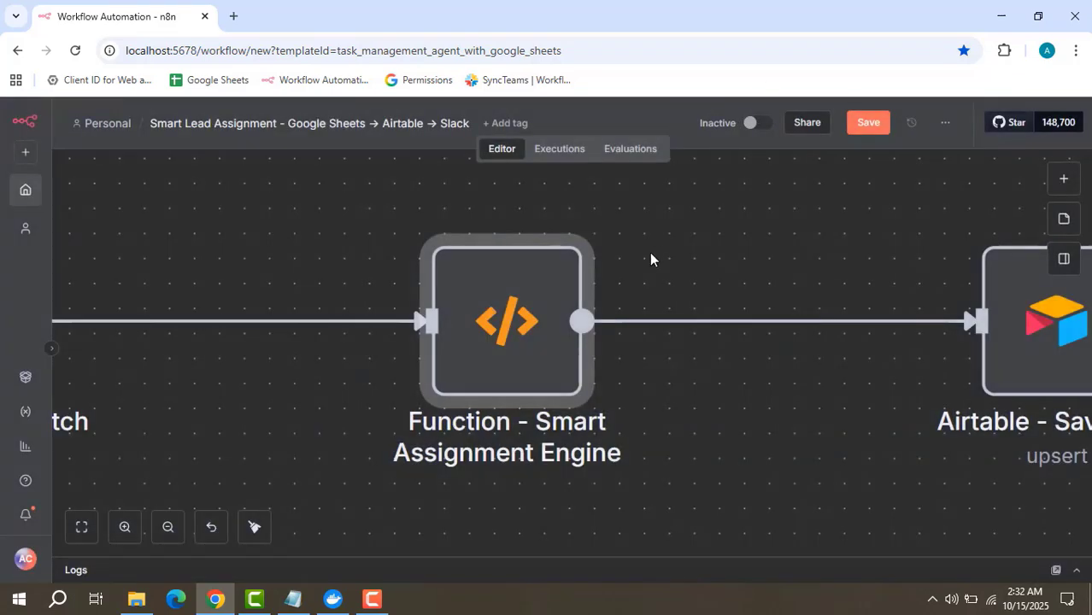
- Look past the Airtable - Save Lead node, examine the Slack - Notify Agent node's channel and full message text, and close its settings
left_click_drag(737, 256, 308, 239)
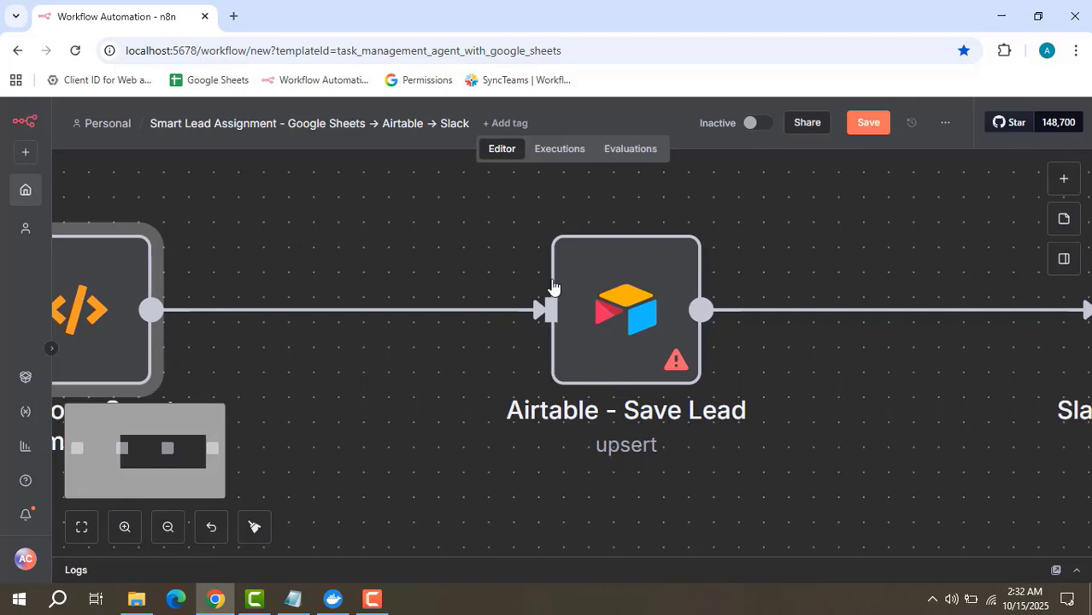
mouse_move(553, 287)
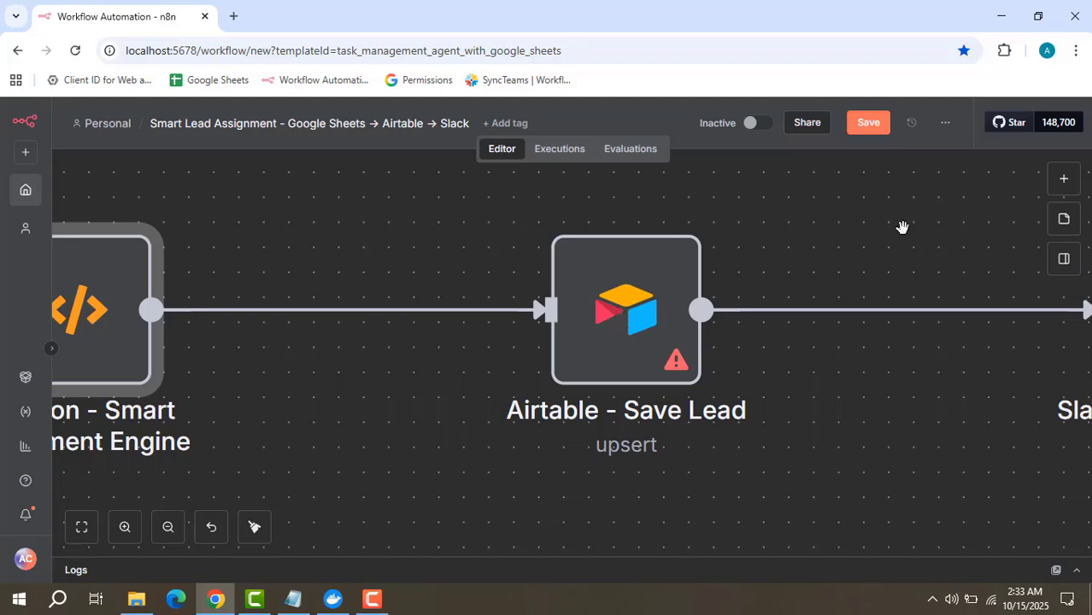
left_click_drag(902, 226, 345, 253)
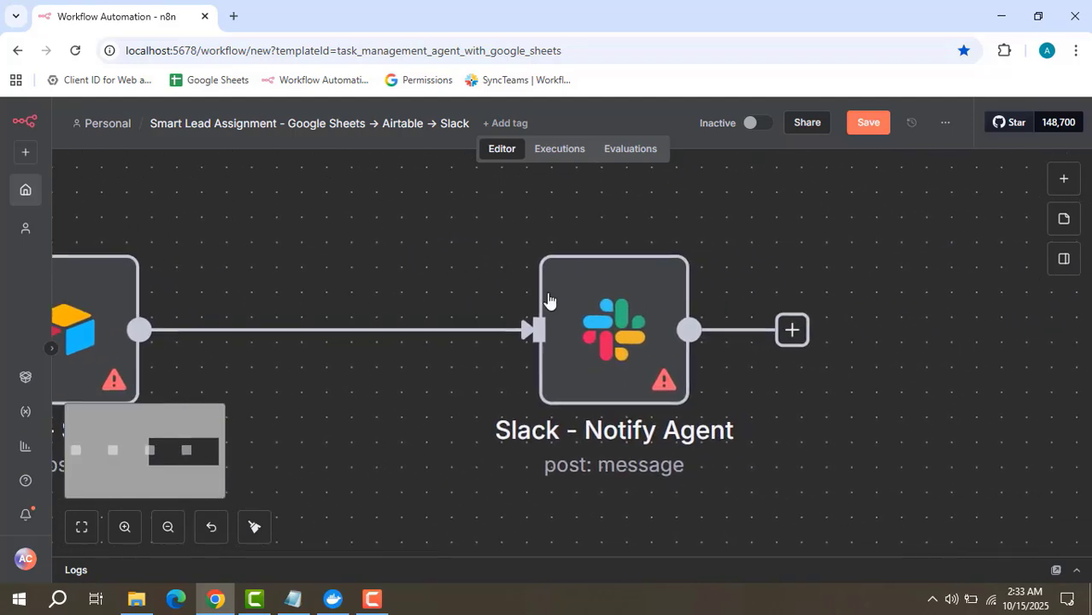
mouse_move(604, 325)
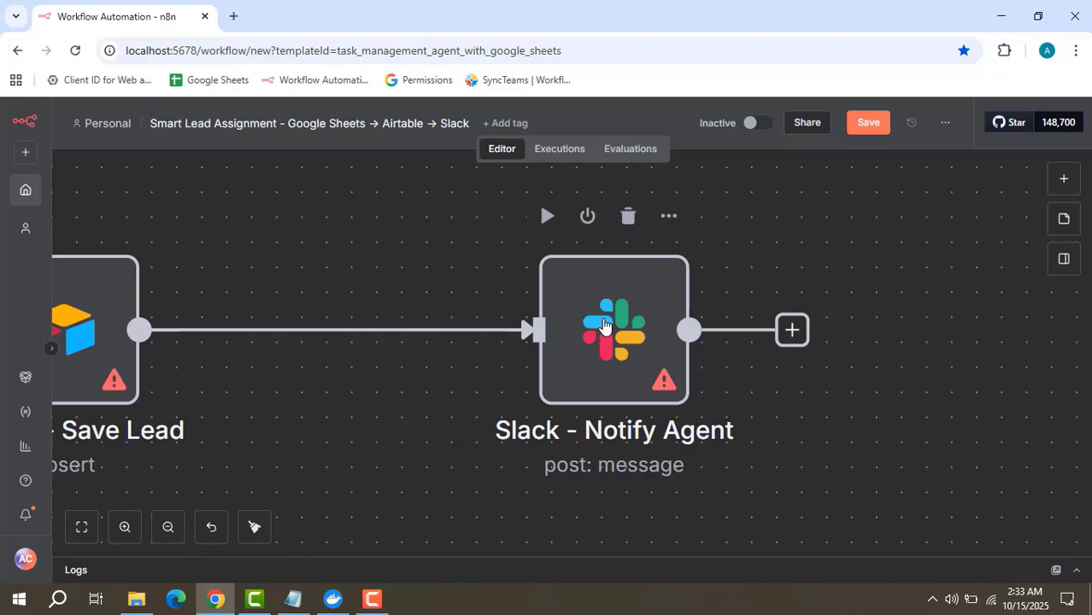
left_click(604, 324)
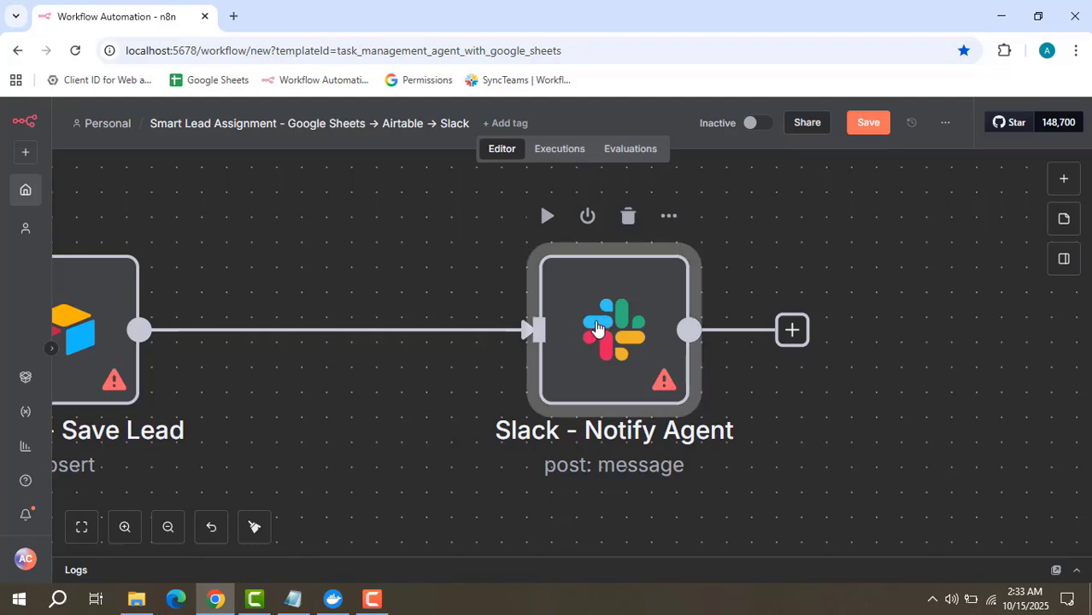
double_click(603, 325)
scroll(485, 327, "down", 1)
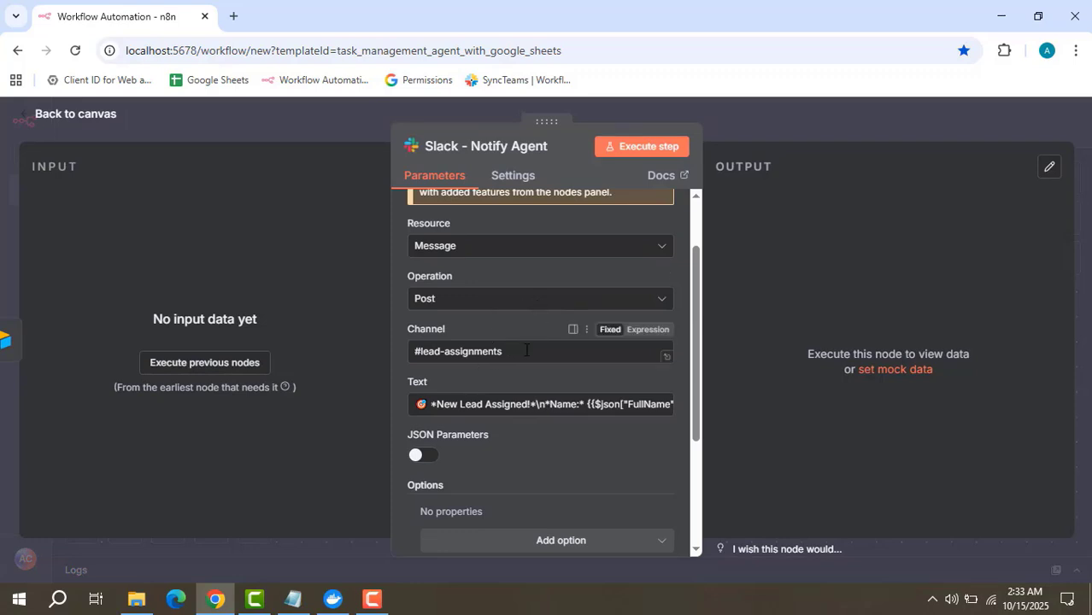
scroll(528, 347, "down", 1)
left_click(669, 336)
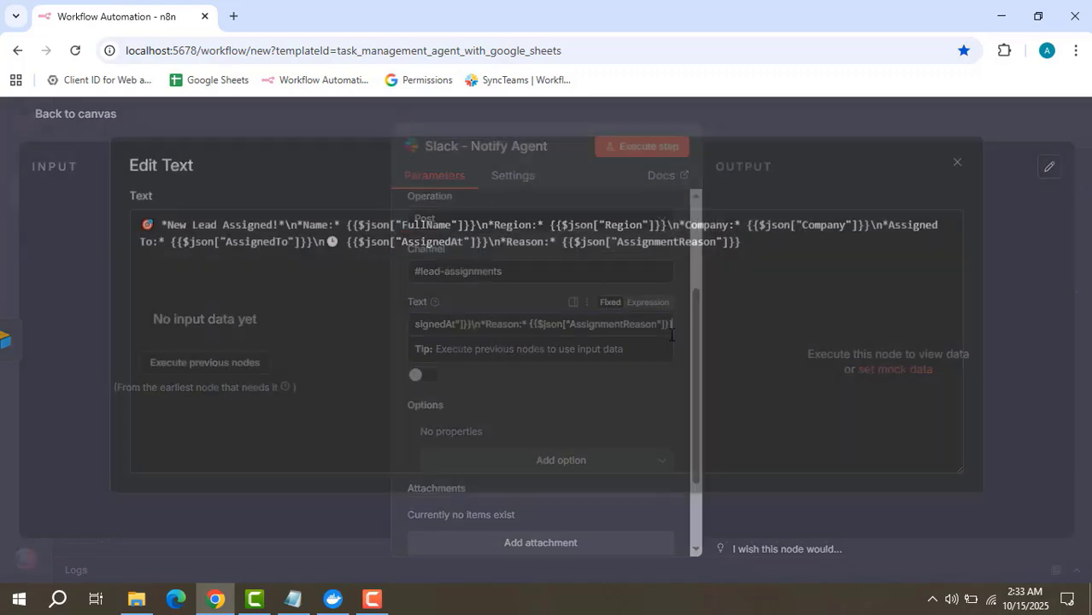
left_click(209, 236)
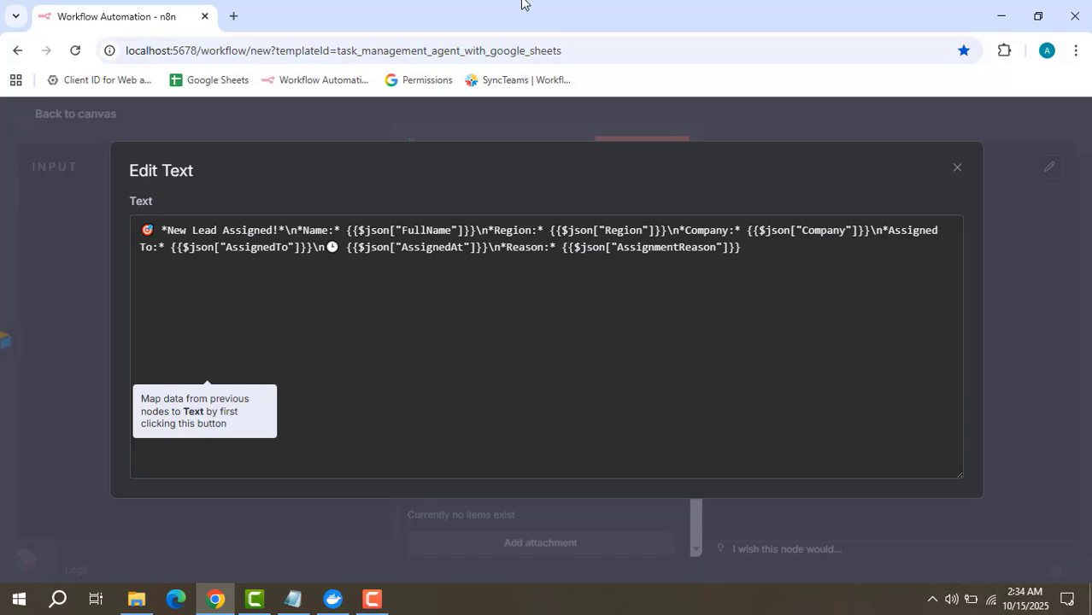
left_click(782, 115)
left_click(804, 121)
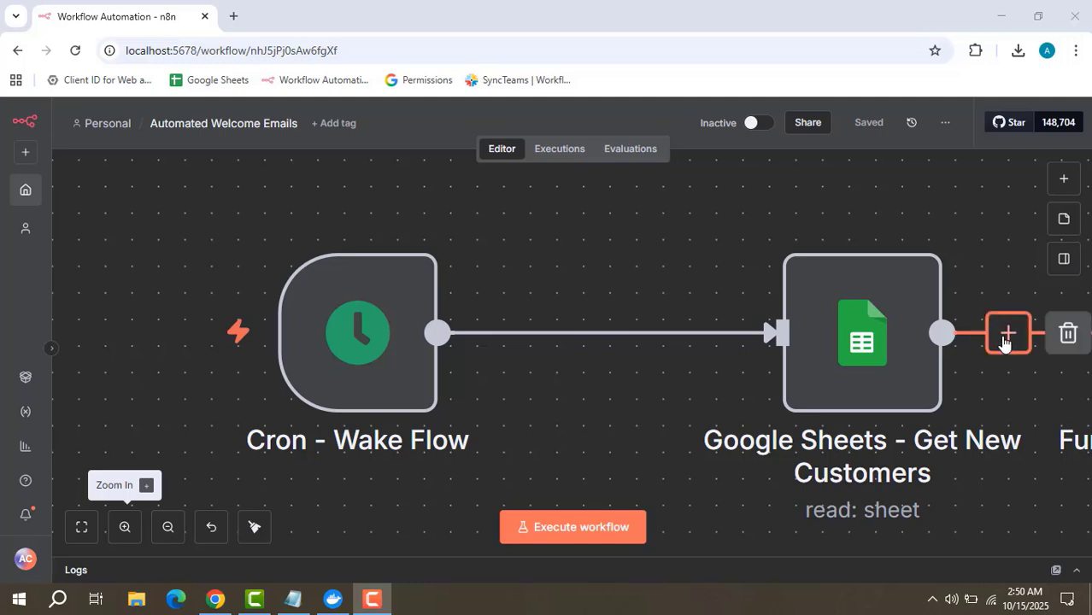
- Set the trigger mode of the Cron - Wake Flow node to Every Hour and return to the canvas
double_click(371, 376)
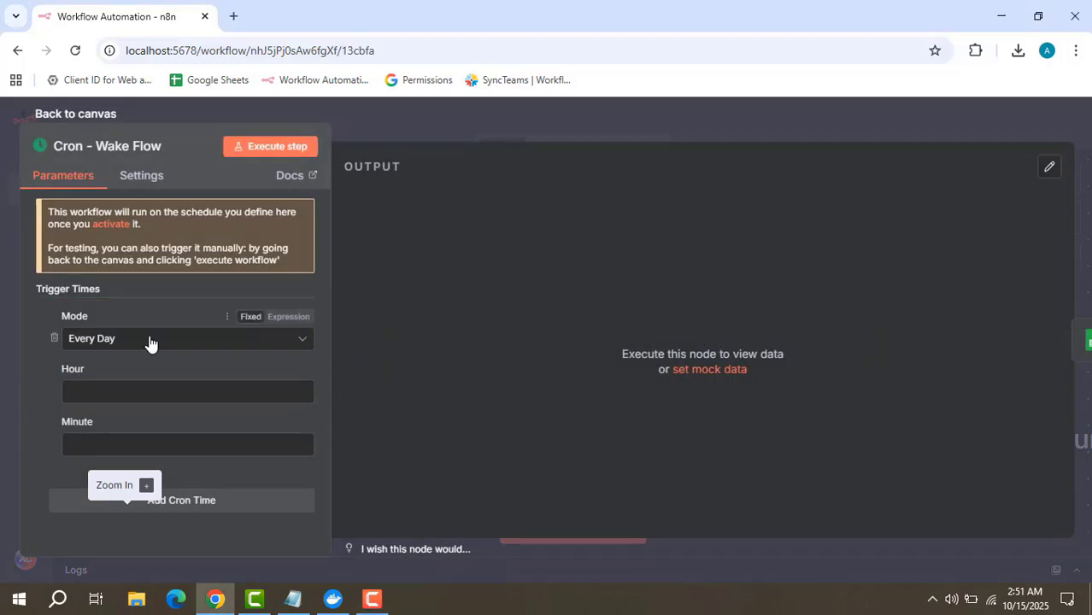
left_click(141, 344)
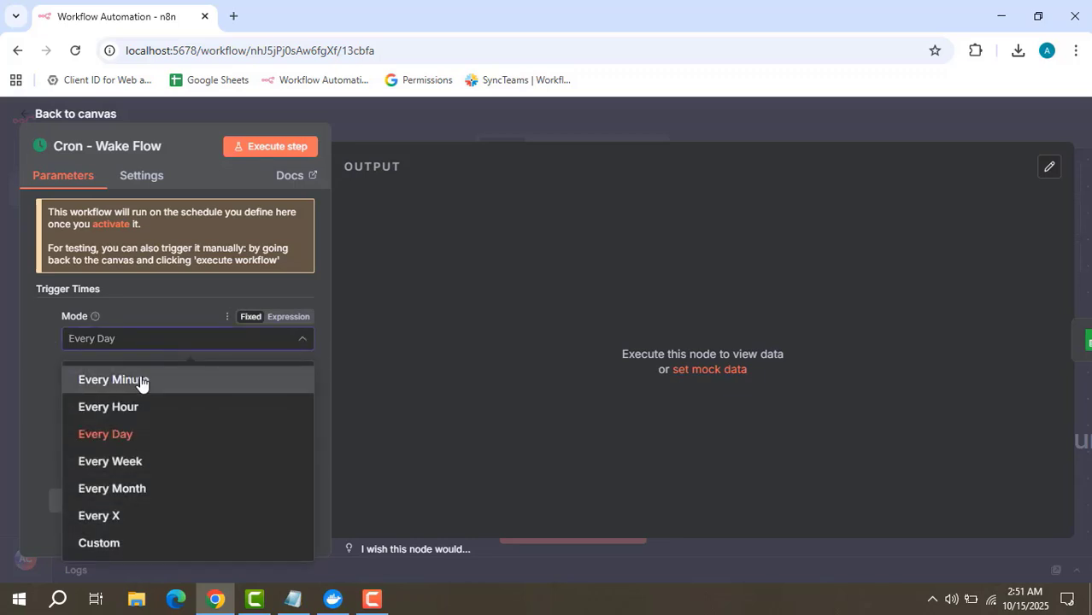
left_click(141, 381)
left_click(167, 342)
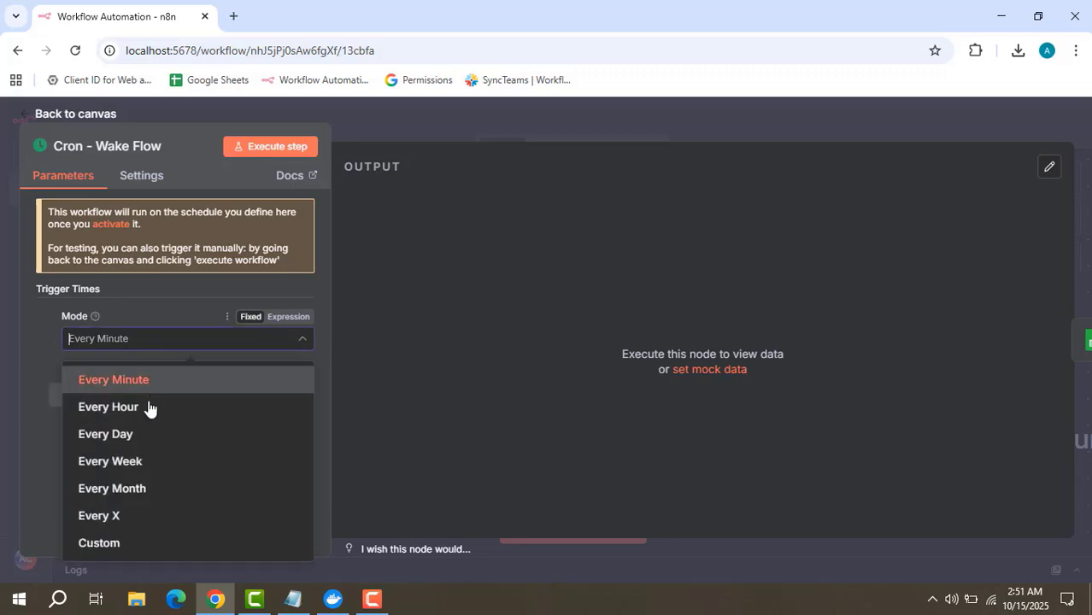
left_click(150, 408)
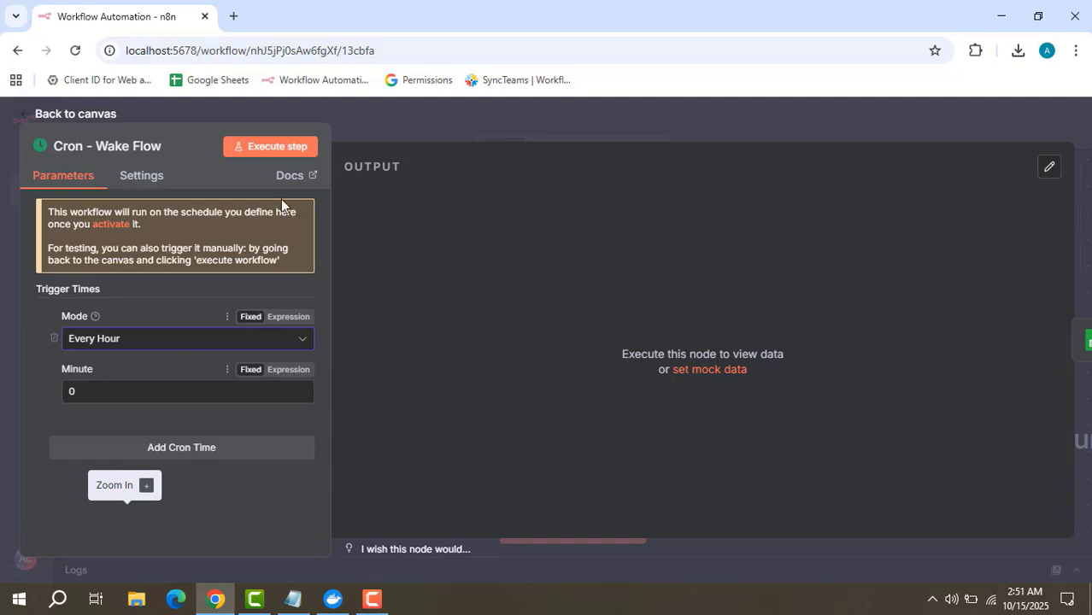
left_click(946, 130)
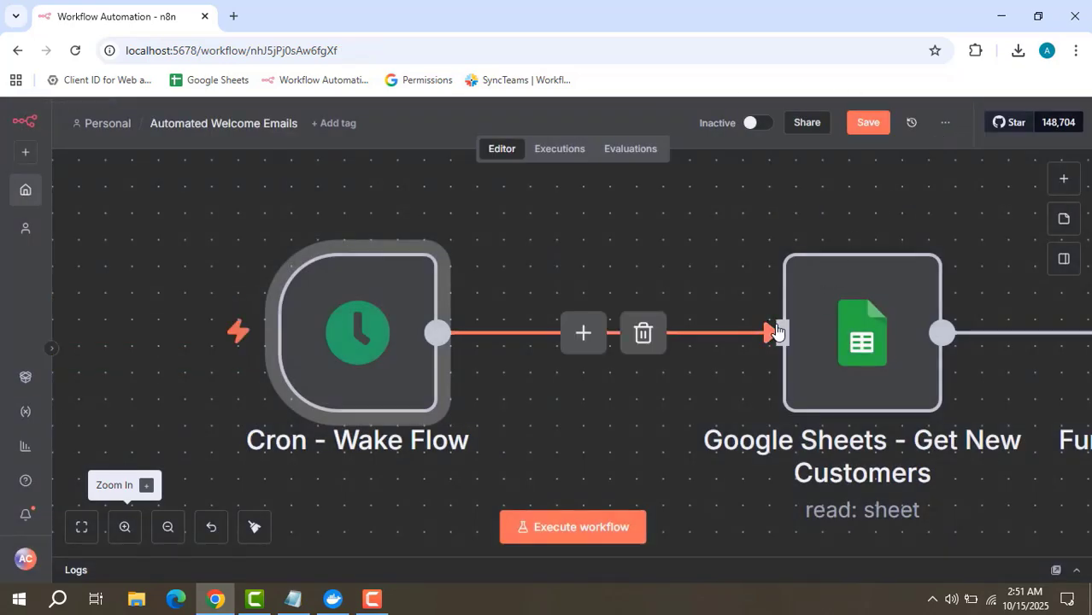
- Examine the credential, operation, spreadsheet ID and range parameters of the Google Sheets - Get New Customers node, and close it
mouse_move(329, 386)
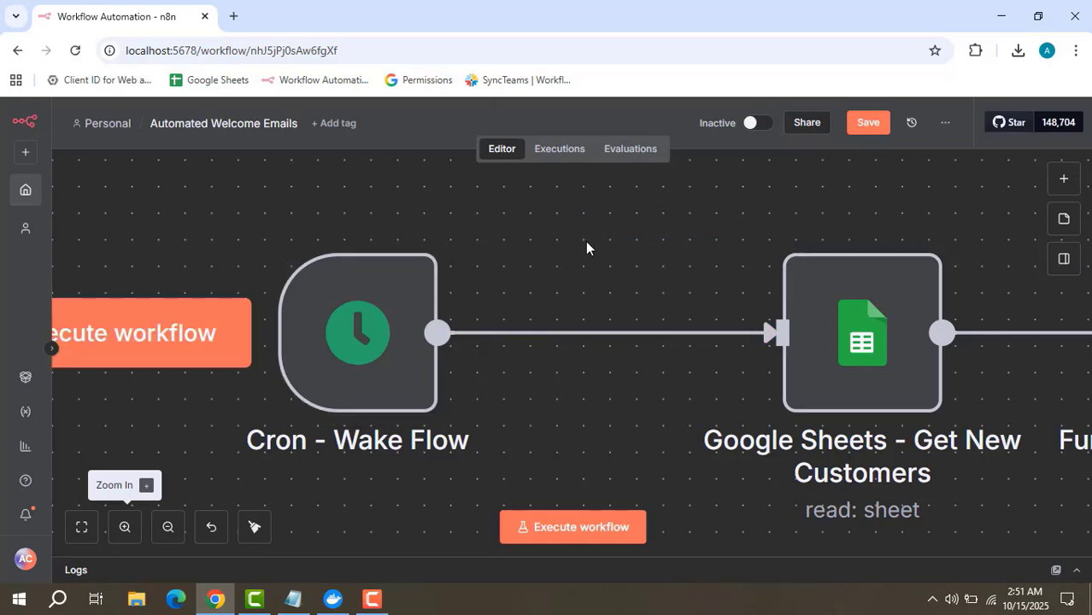
scroll(672, 232, "right", 5)
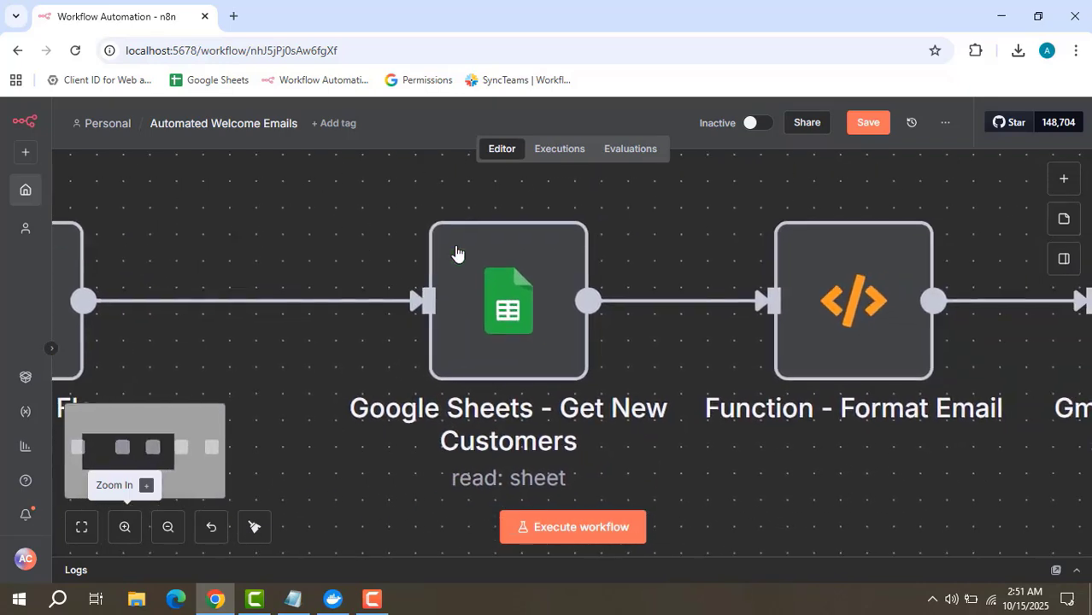
mouse_move(505, 292)
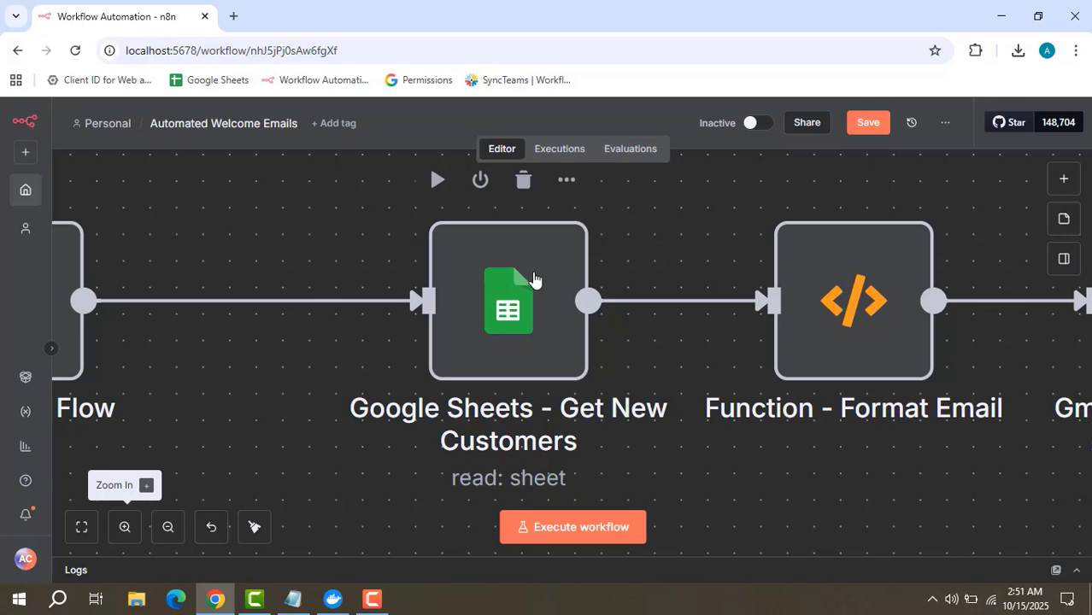
double_click(534, 275)
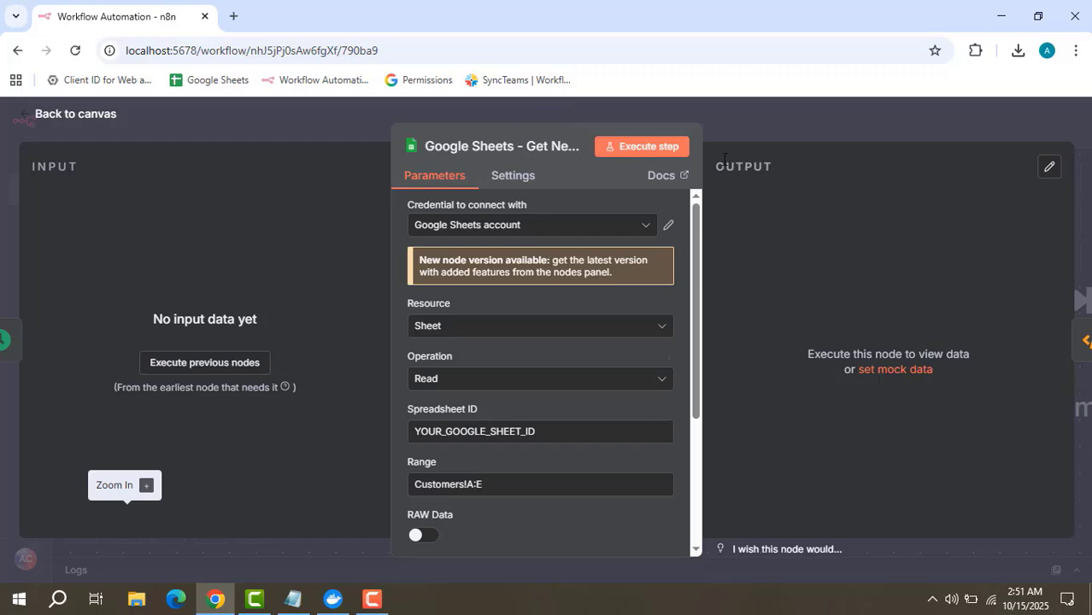
left_click(831, 113)
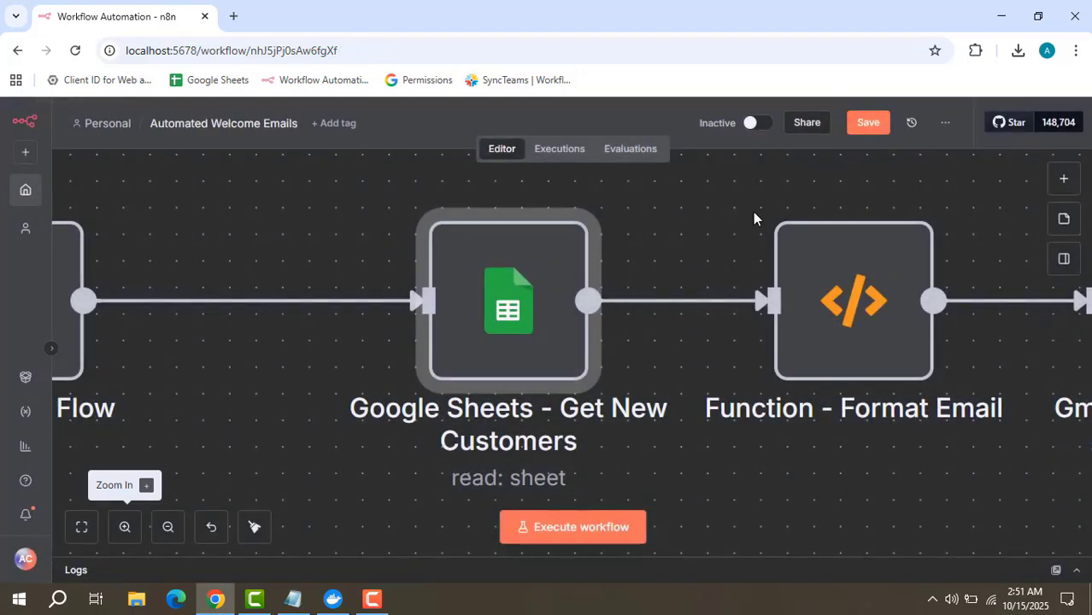
- Read the expanded JavaScript code of the Function - Format Email node, including the subject and body templates, and return to the canvas
left_click_drag(715, 234, 417, 254)
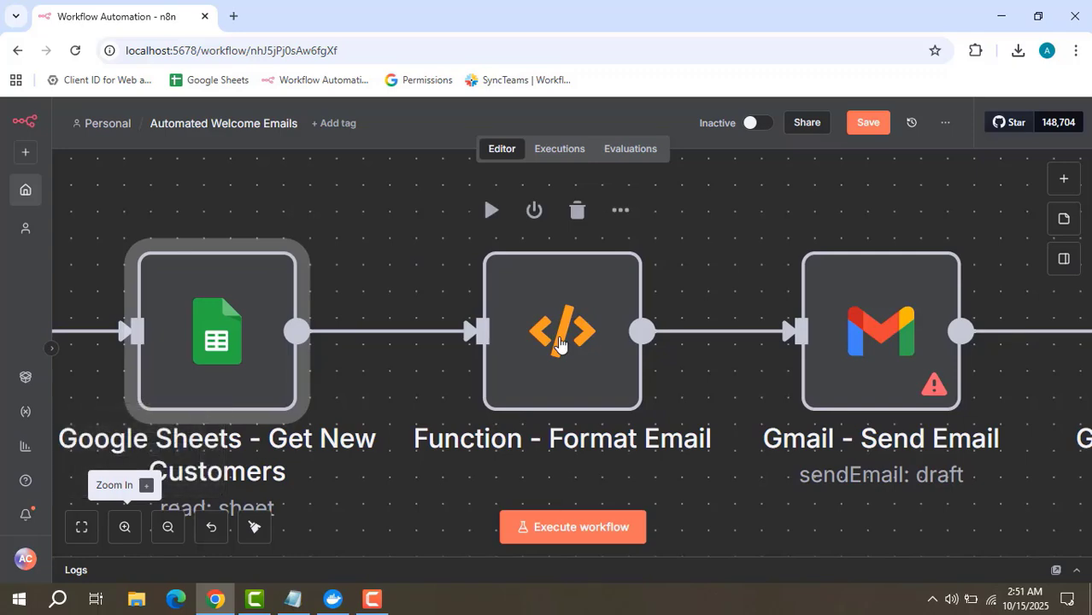
left_click(559, 344)
double_click(559, 343)
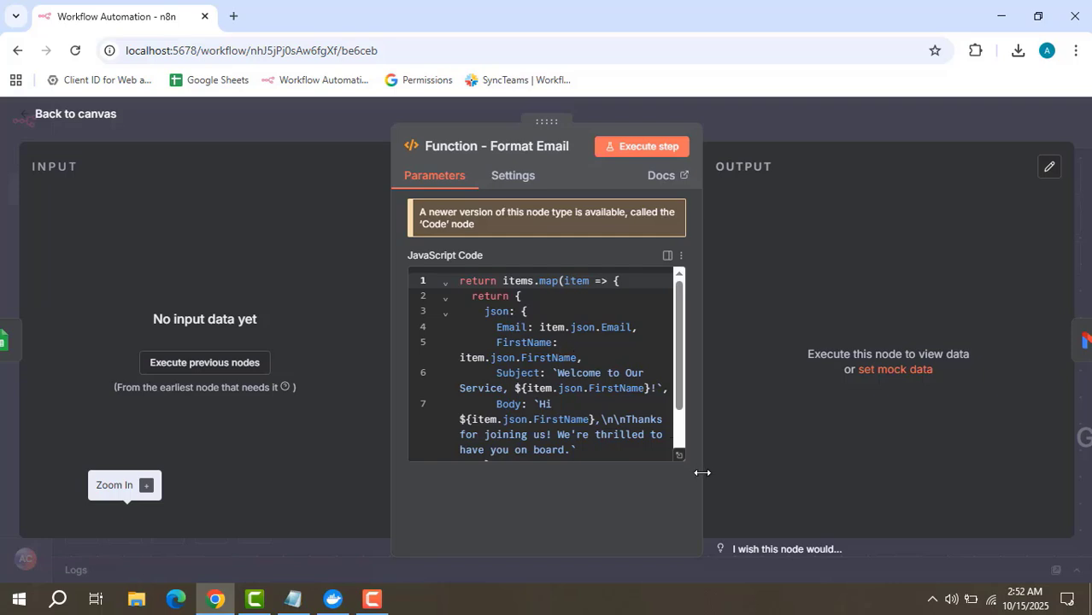
left_click(681, 457)
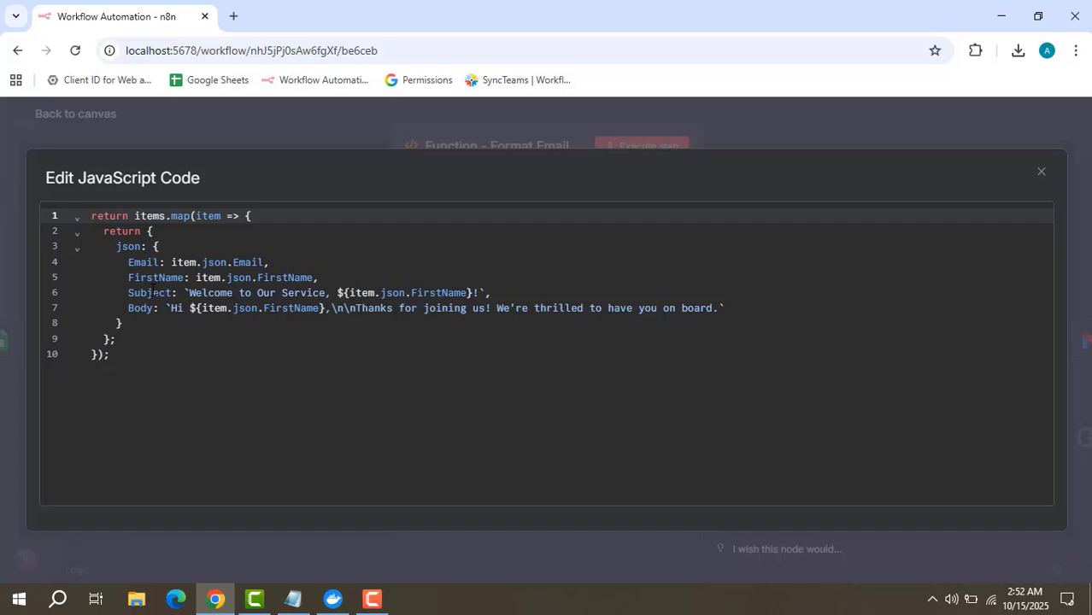
left_click(781, 124)
left_click(784, 128)
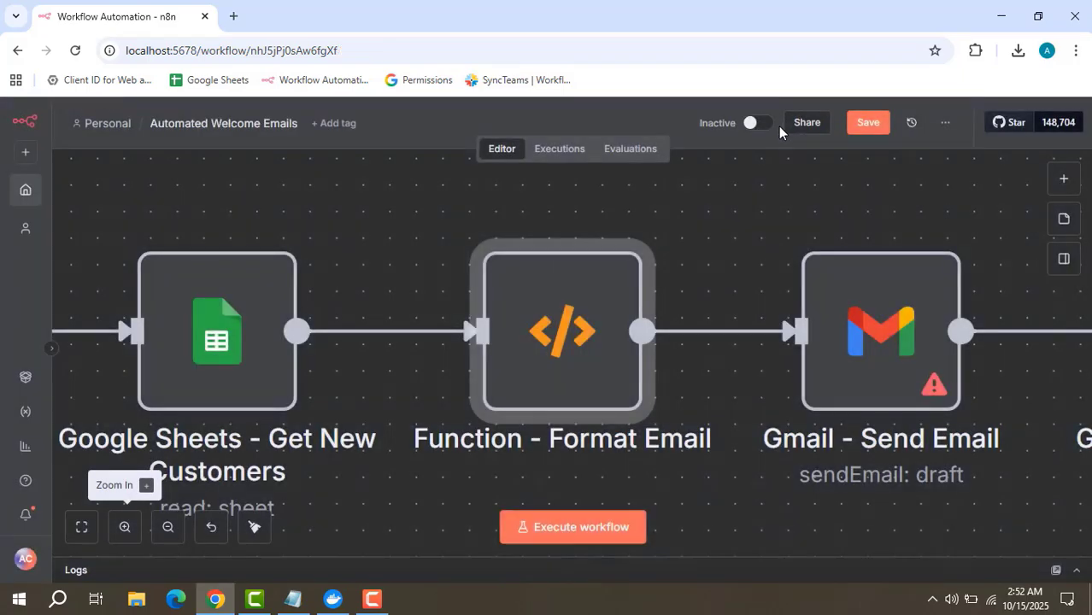
- Examine the credential, resource and operation parameters of the Gmail - Send Email node, and return to the canvas
left_click_drag(738, 227, 395, 216)
mouse_move(527, 331)
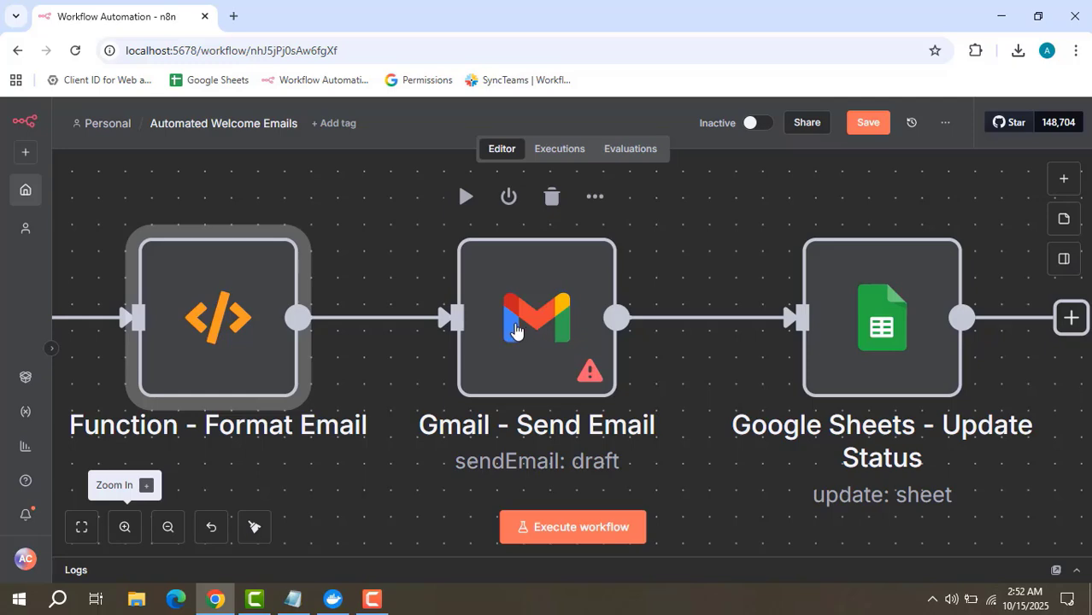
double_click(515, 329)
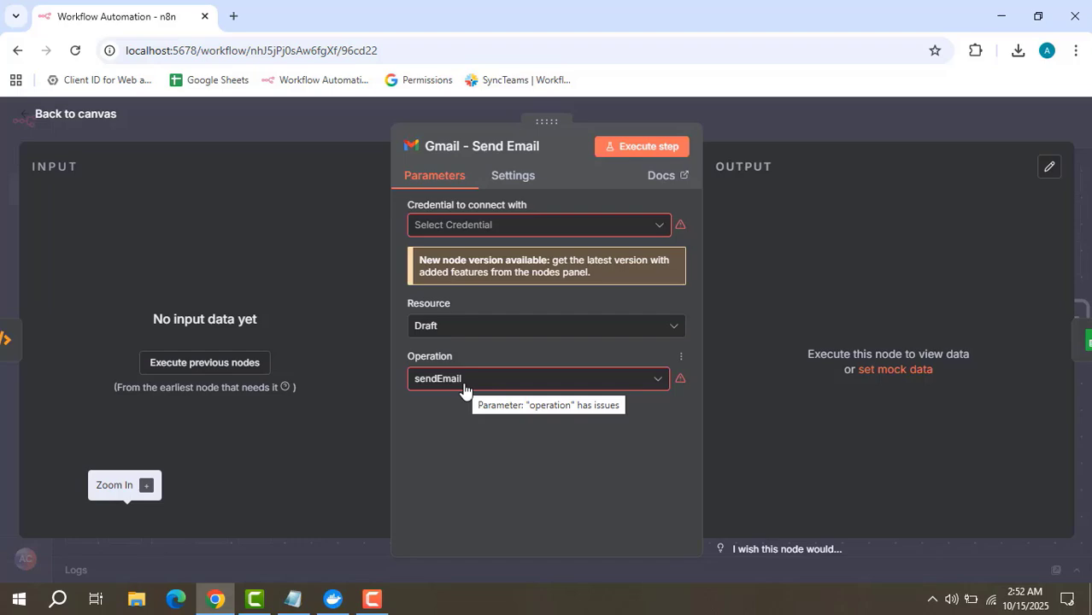
left_click(756, 117)
- Examine the Google Sheets - Update Status node's parameters, from its credential and spreadsheet ID down to the range and key fields
left_click_drag(732, 212, 469, 193)
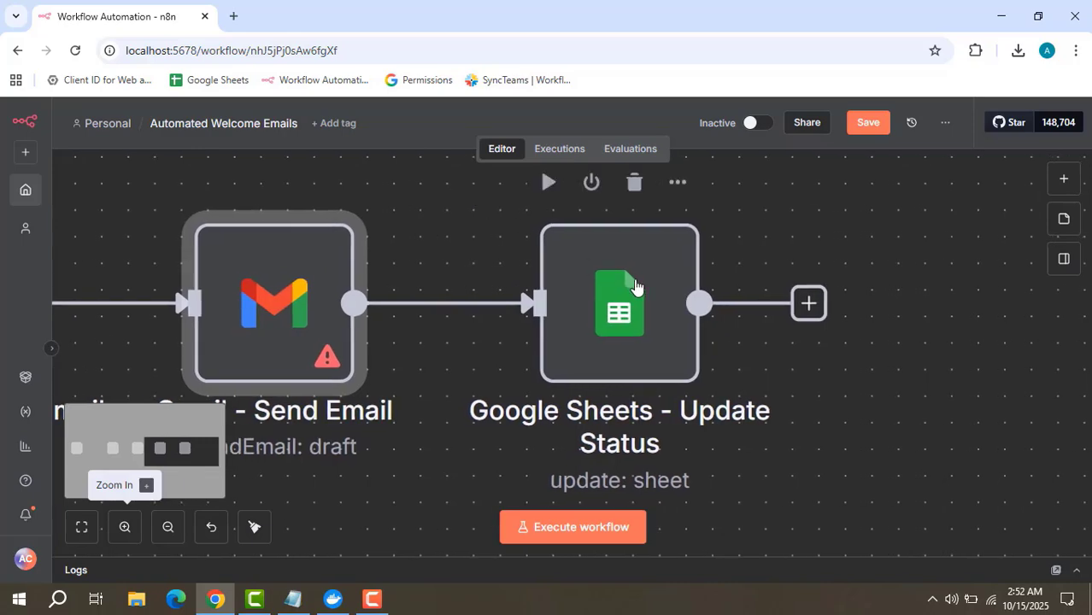
double_click(635, 285)
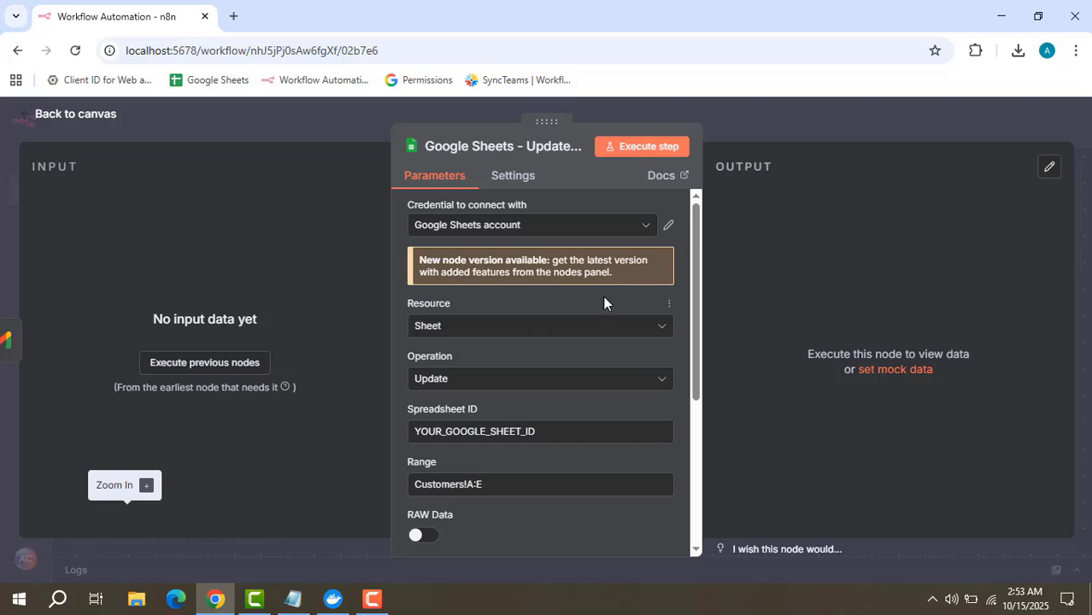
scroll(608, 308, "down", 2)
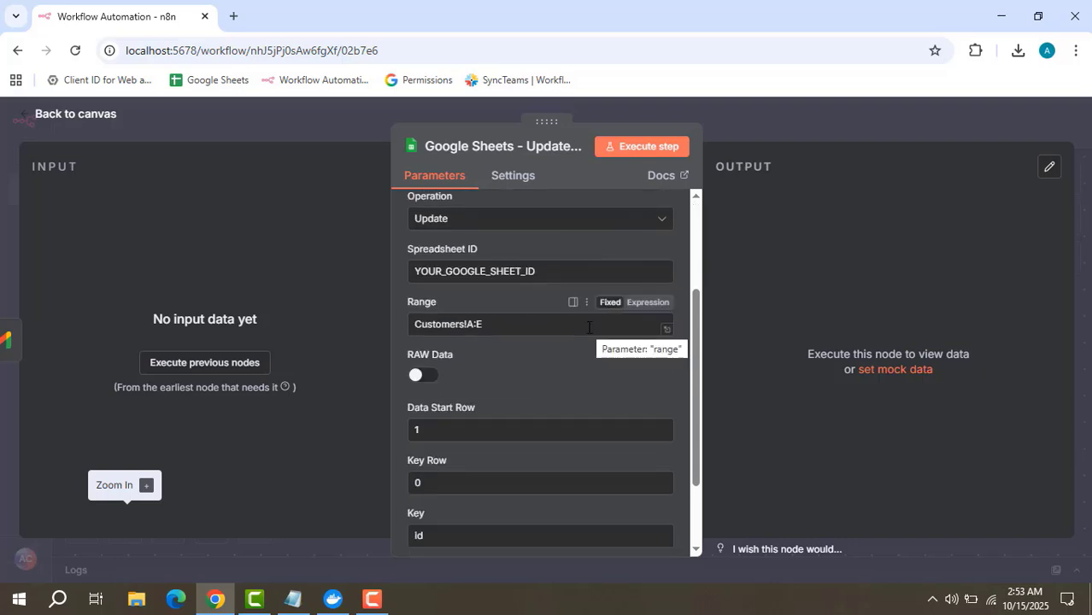
scroll(598, 333, "up", 2)
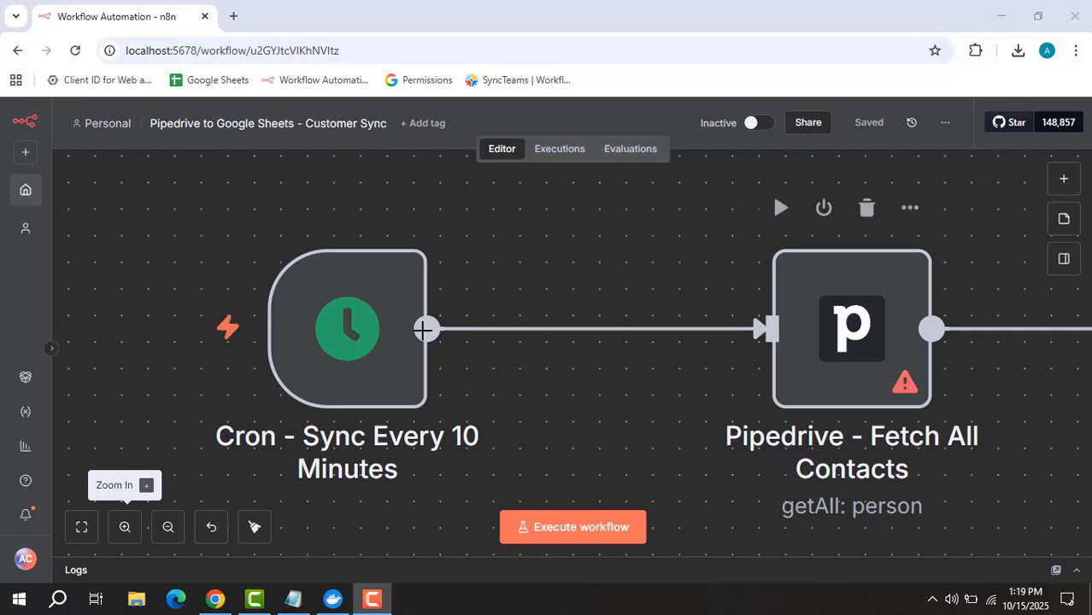
- Open the Cron - Sync Every 10 Minutes node and set its trigger mode to Every Minute
mouse_move(362, 335)
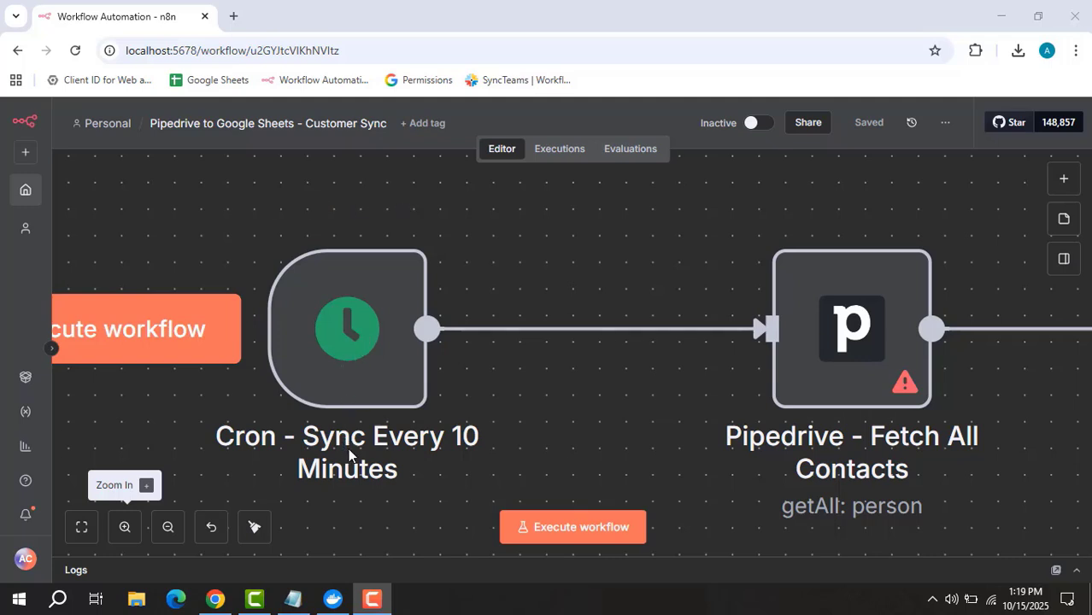
double_click(371, 346)
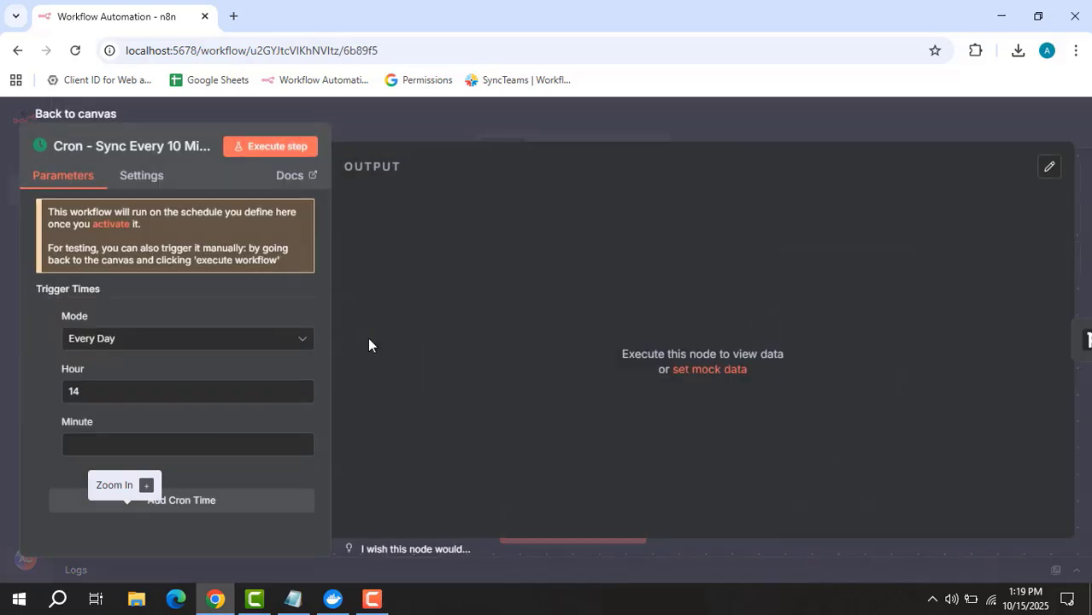
left_click(127, 343)
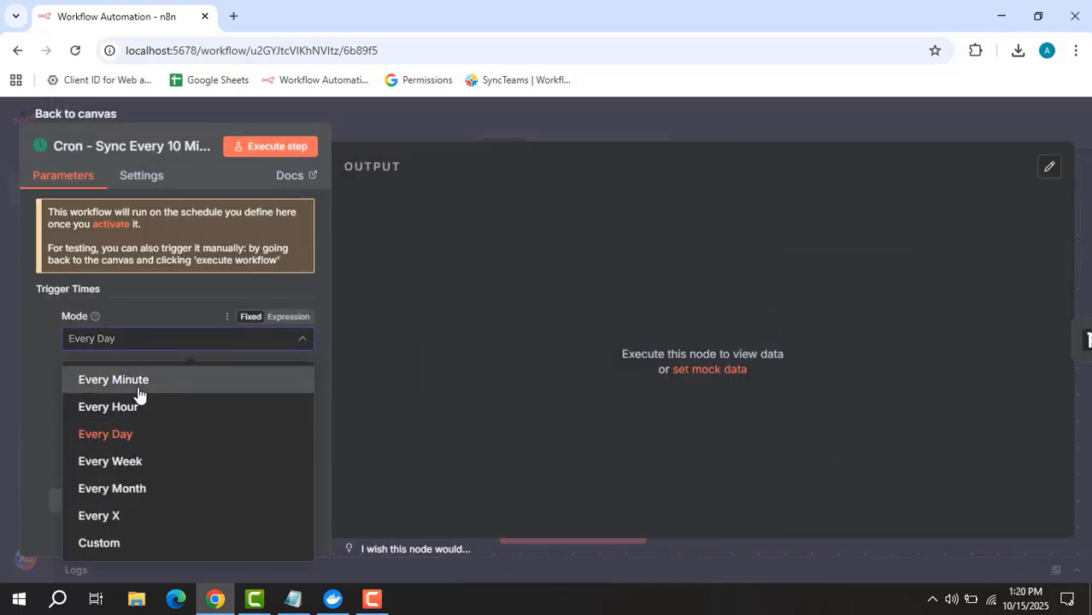
left_click(139, 390)
left_click(152, 399)
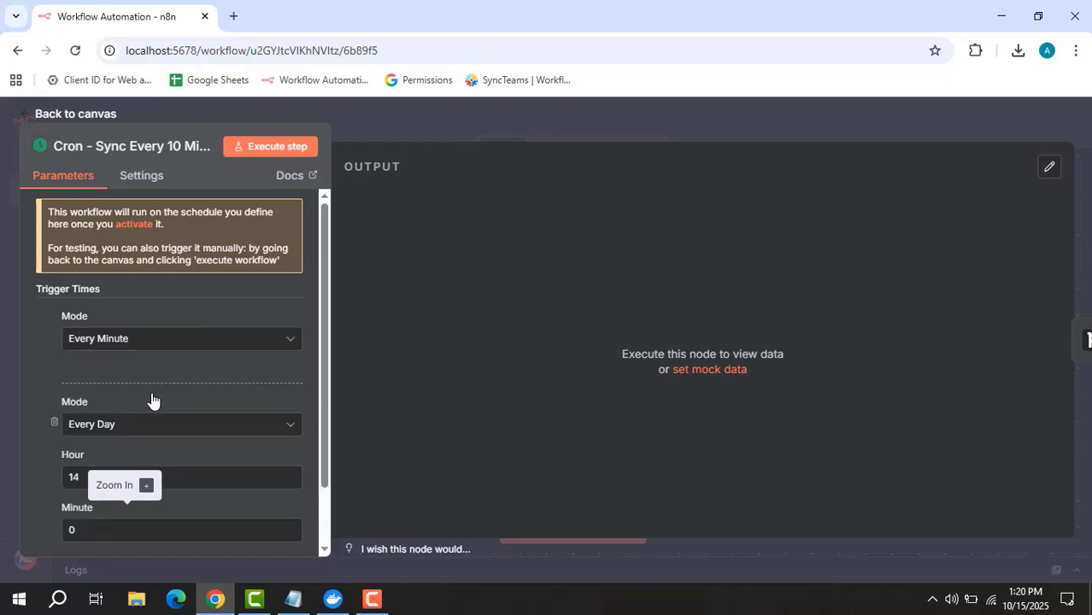
scroll(157, 387, "down", 2)
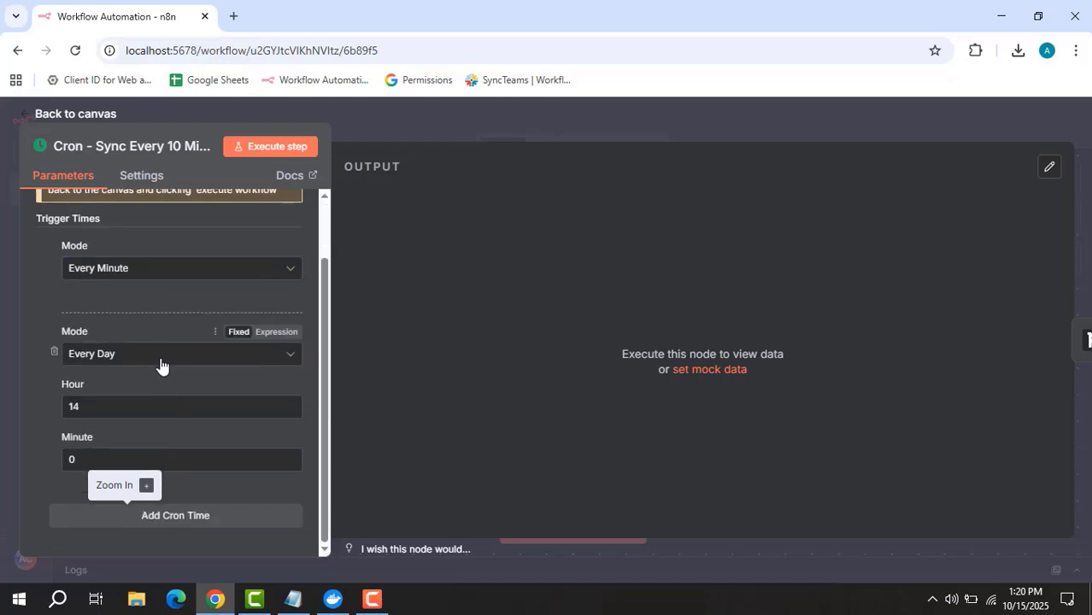
left_click(159, 361)
left_click(137, 400)
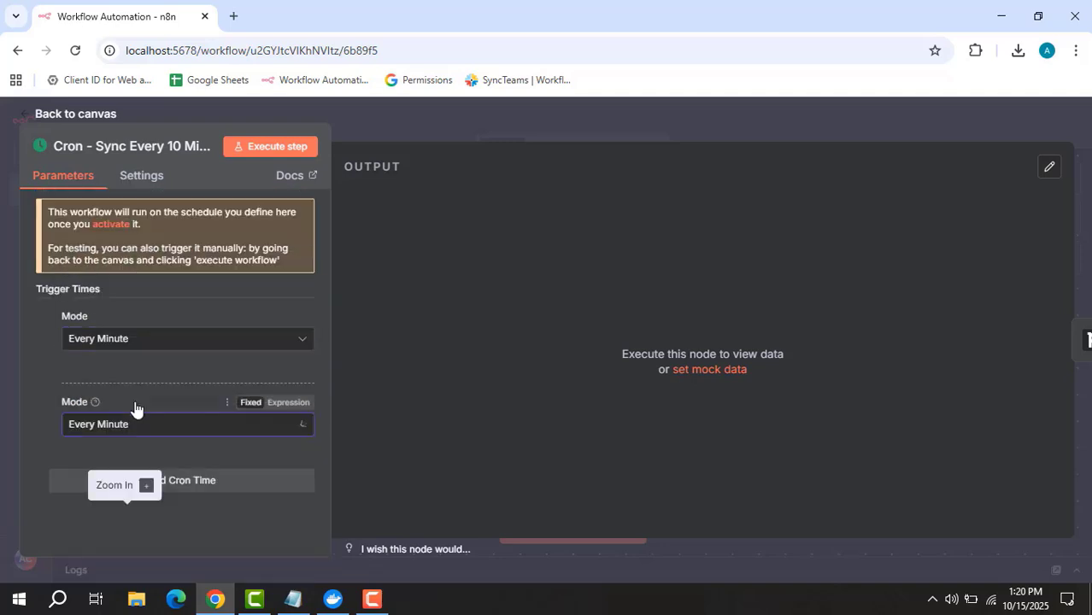
left_click(53, 423)
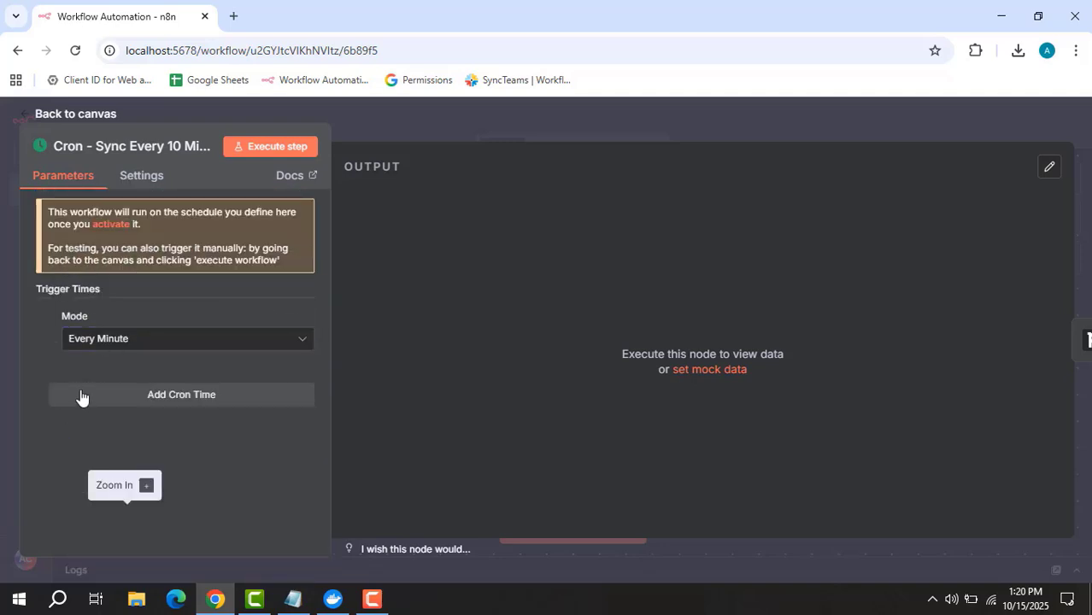
- Set the cron trigger to Every Hour at minute 10, execute the step, and return to the canvas
left_click(126, 340)
left_click(118, 406)
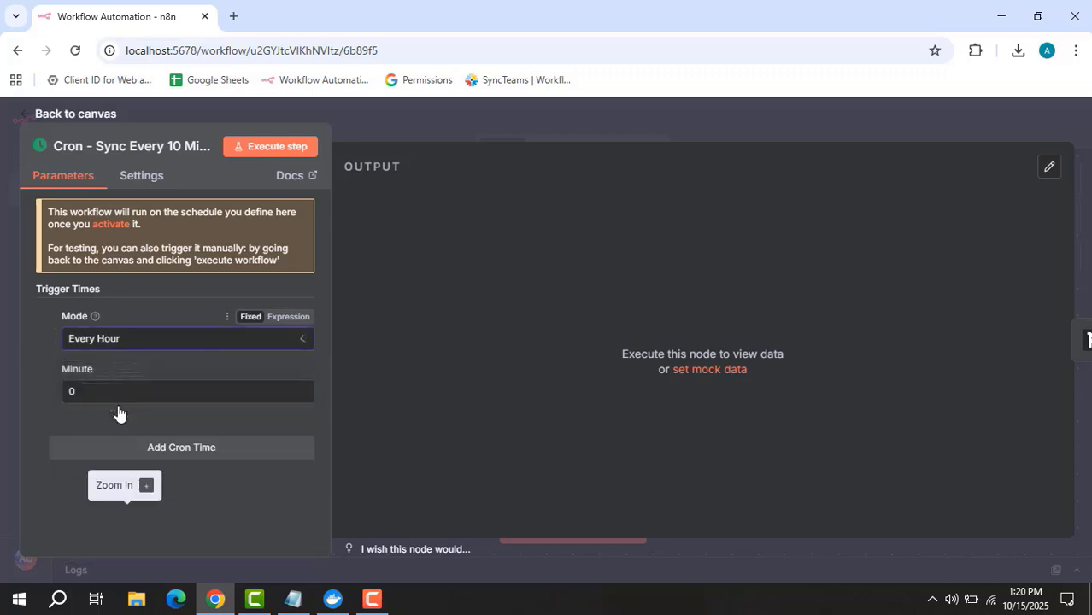
double_click(71, 392)
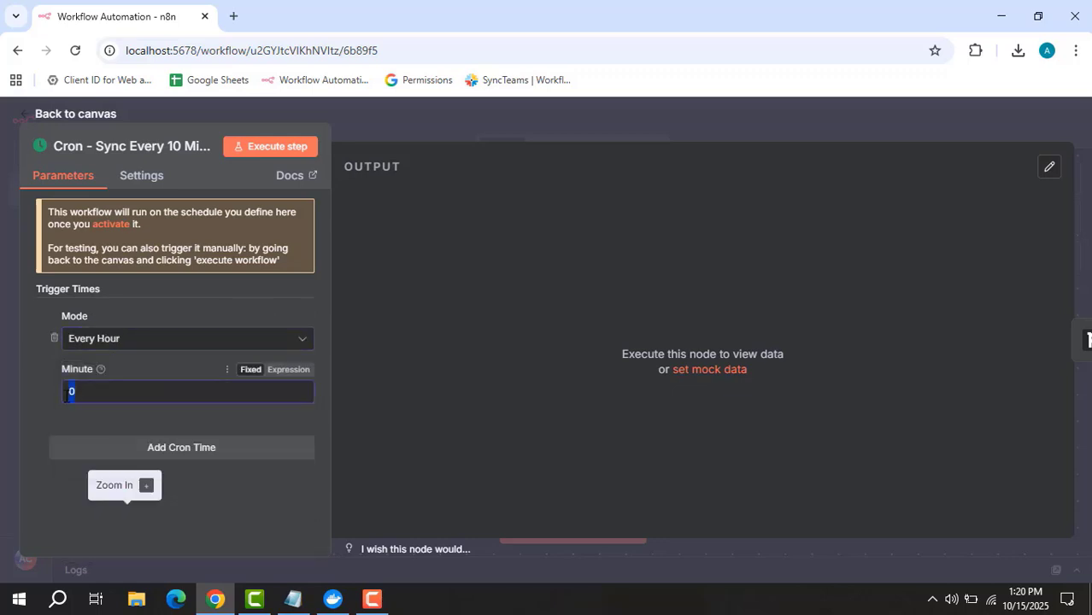
type("0")
left_click(303, 152)
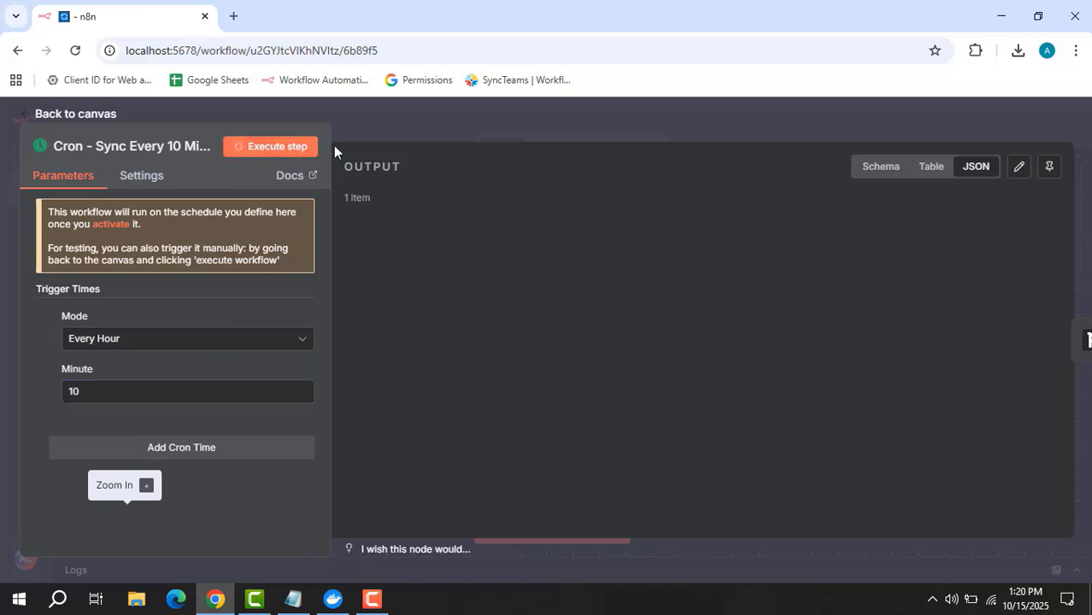
left_click(473, 116)
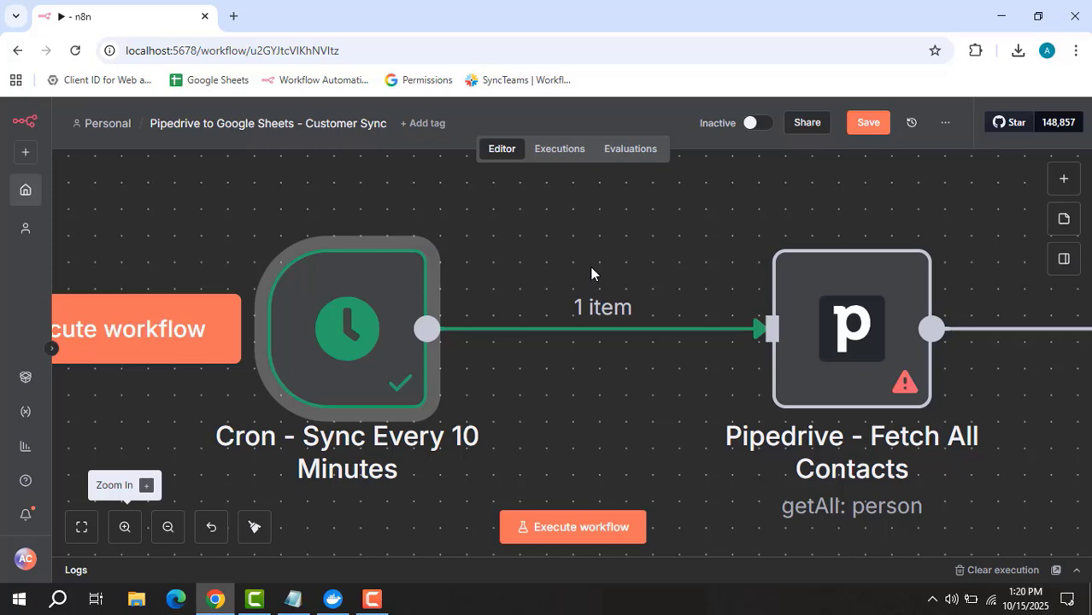
- Examine the credential, resource, operation and limit parameters of the Pipedrive - Fetch All Contacts node, and close it
left_click_drag(646, 226, 390, 226)
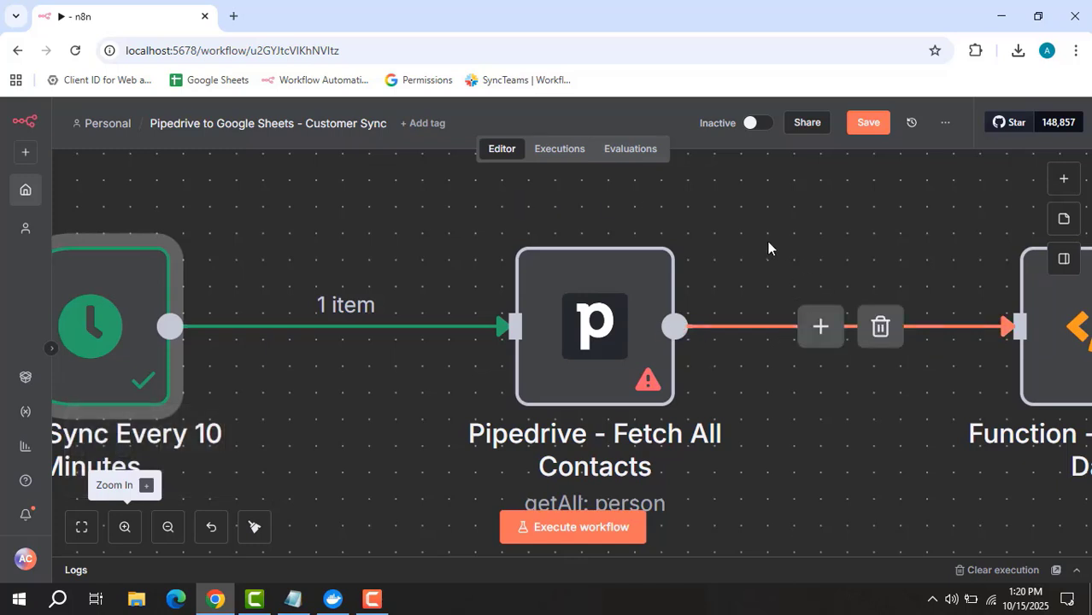
scroll(764, 218, "down", 1)
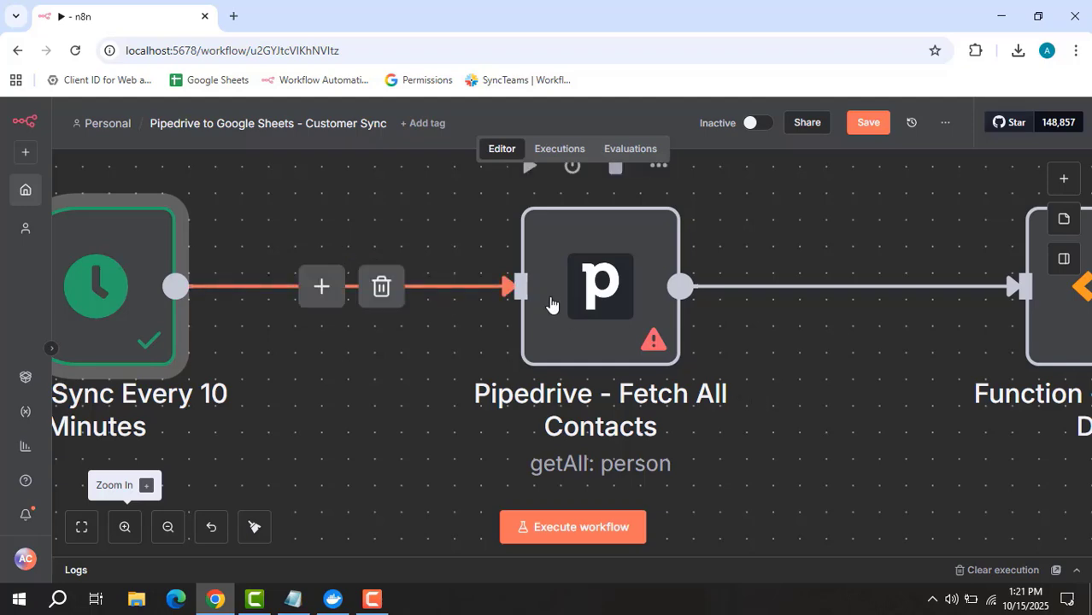
double_click(560, 304)
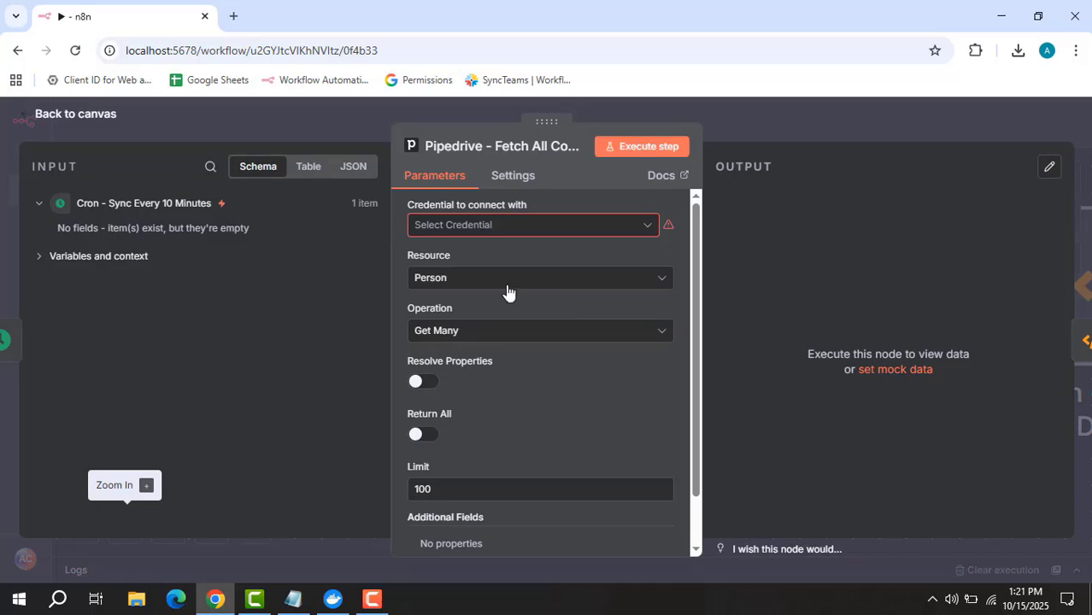
scroll(496, 333, "down", 2)
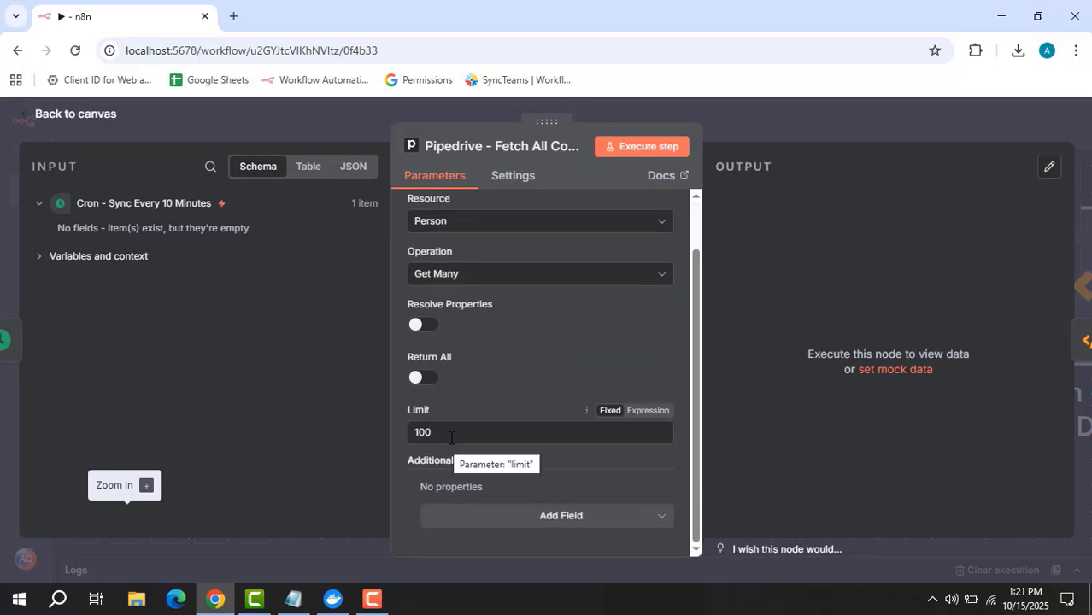
scroll(513, 359, "up", 2)
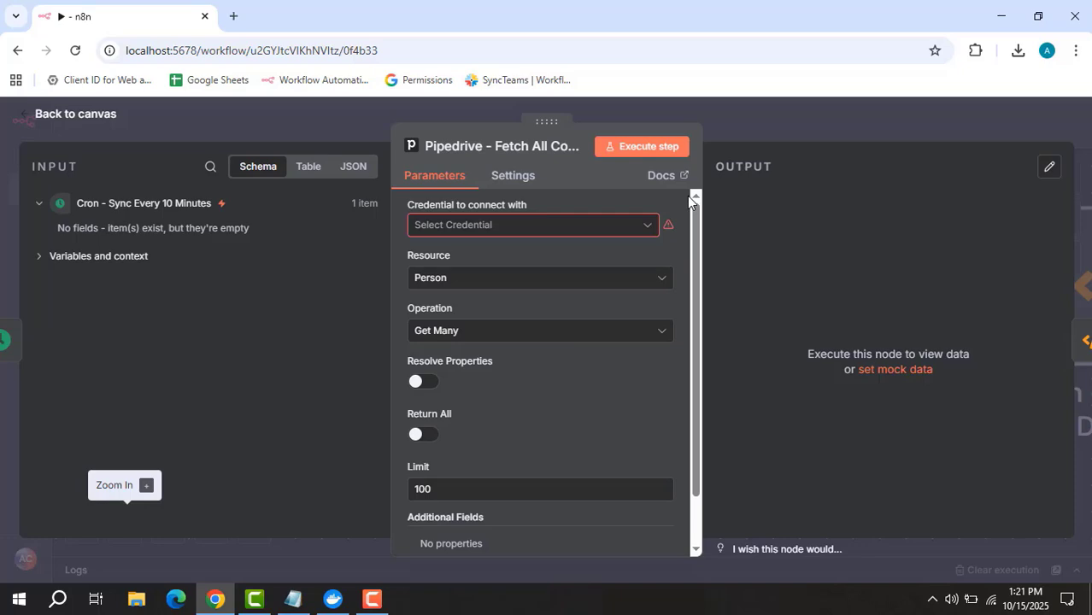
left_click(806, 126)
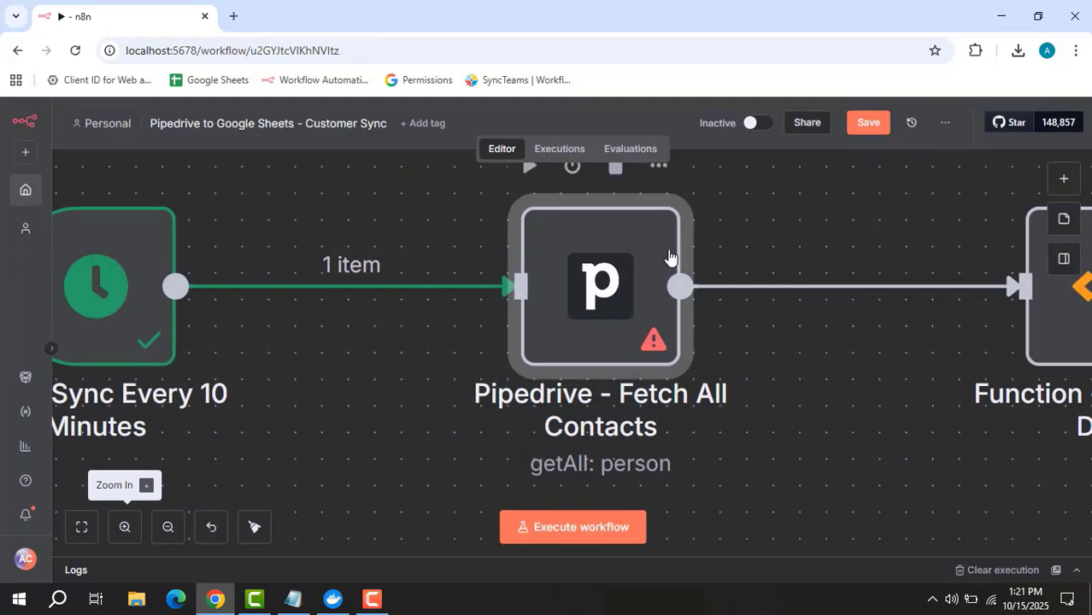
- Read the expanded JavaScript code of the Function - Normalize Data node, including its contact field mappings, and return to the canvas
left_click_drag(843, 221, 400, 303)
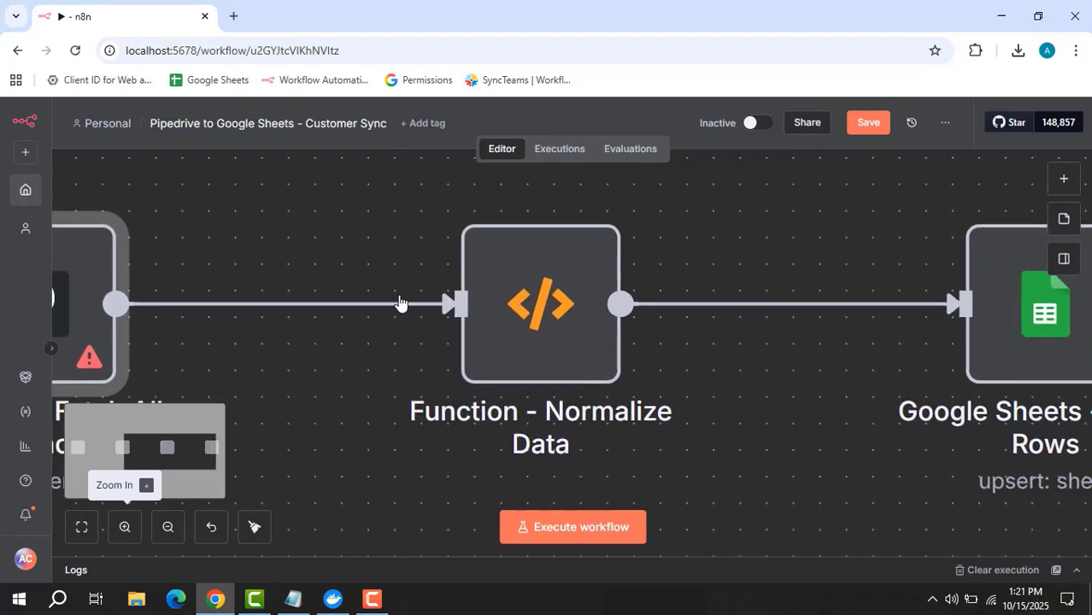
double_click(546, 309)
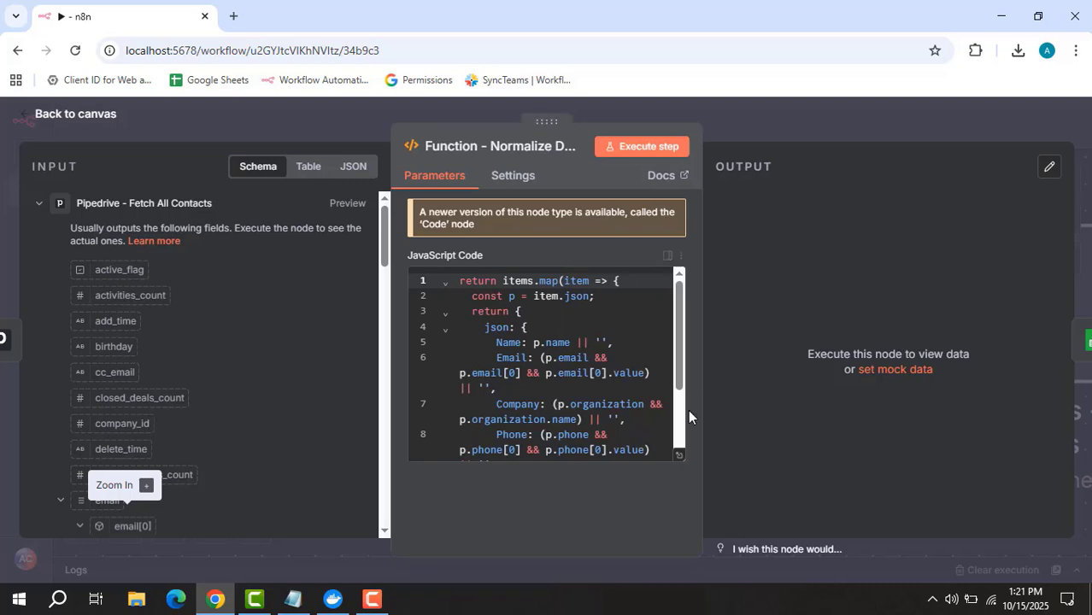
left_click(679, 456)
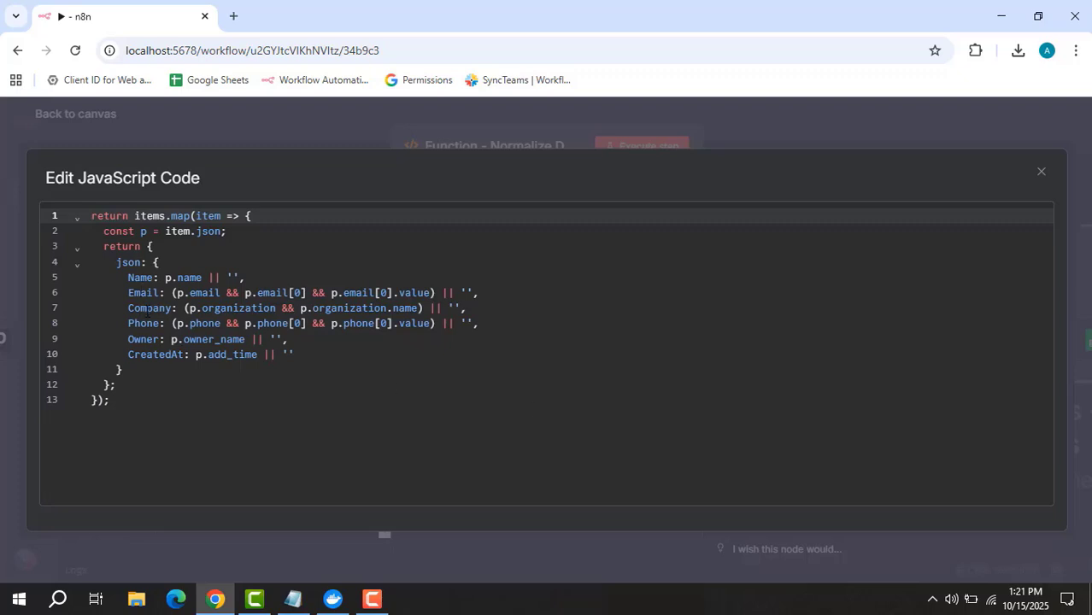
left_click(142, 324)
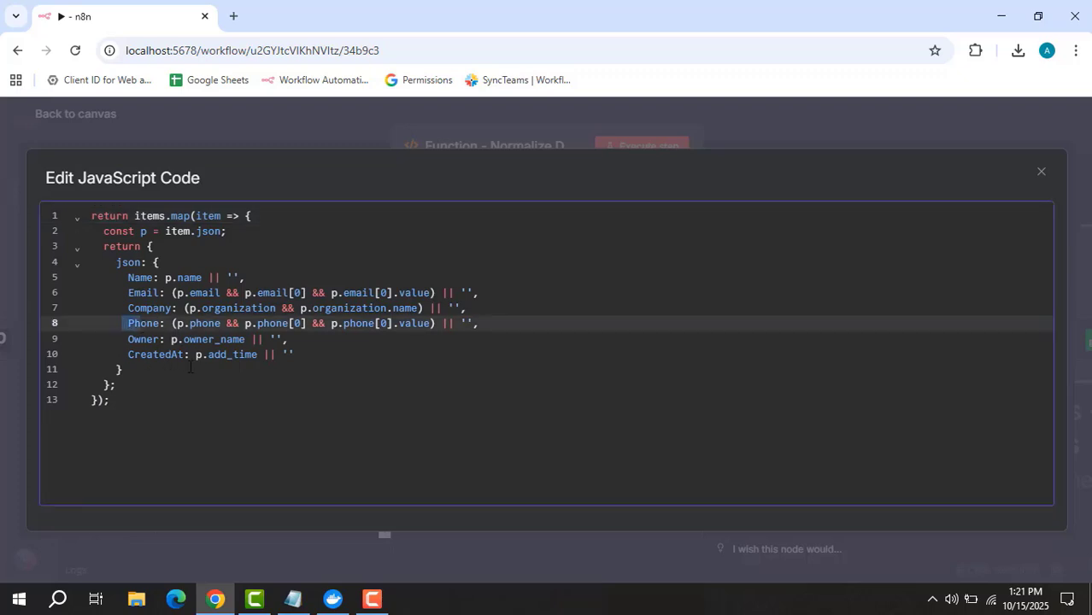
left_click(743, 125)
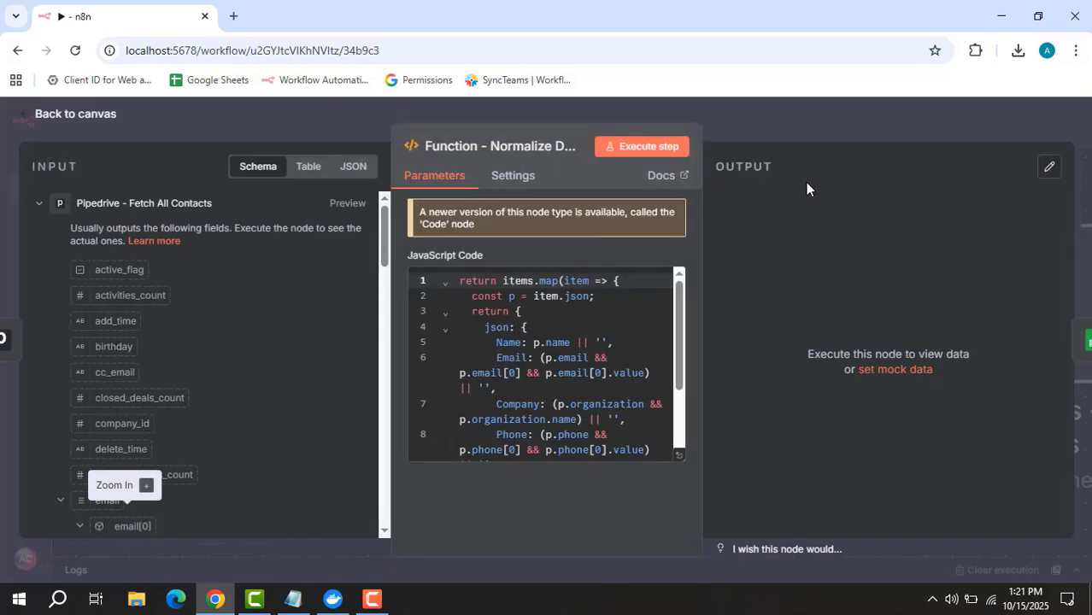
left_click(850, 128)
- Select Create or Update as the operation of the Google Sheets - Upsert Rows node and return to the canvas
left_click_drag(822, 230, 466, 247)
mouse_move(662, 329)
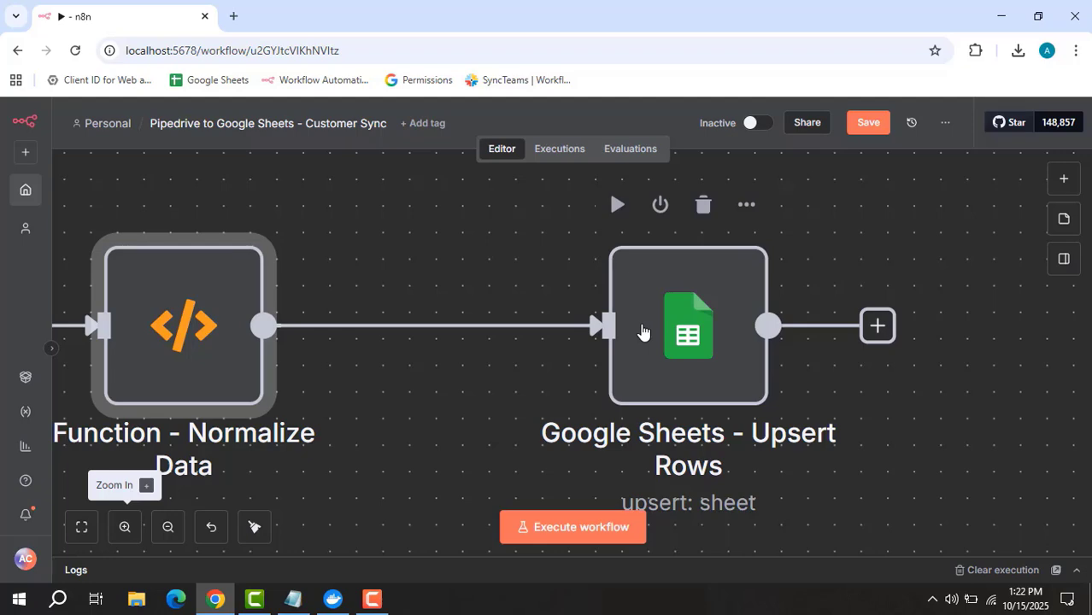
double_click(643, 331)
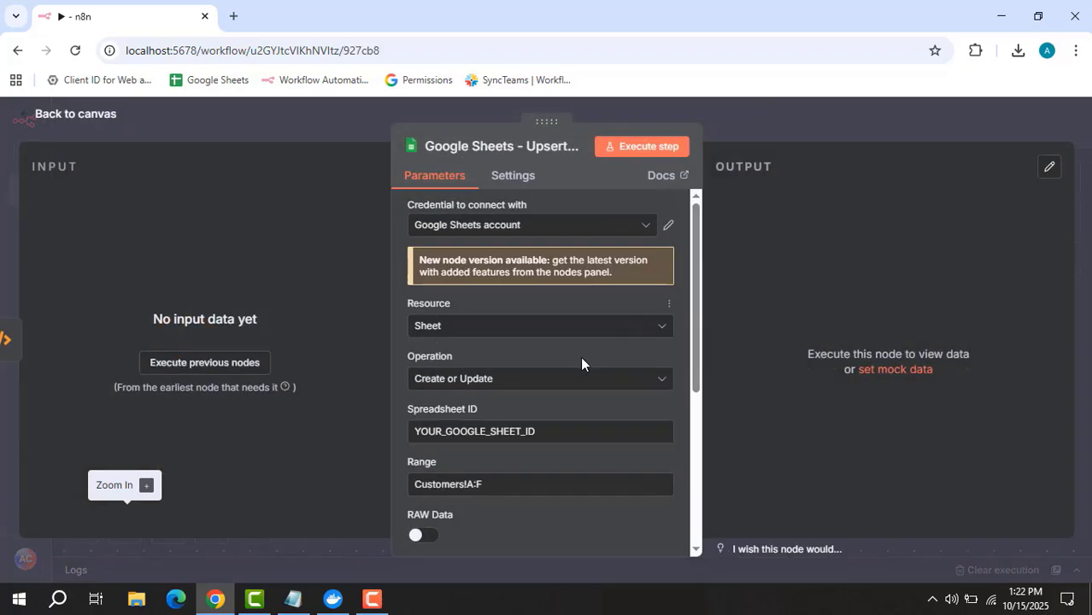
left_click(582, 376)
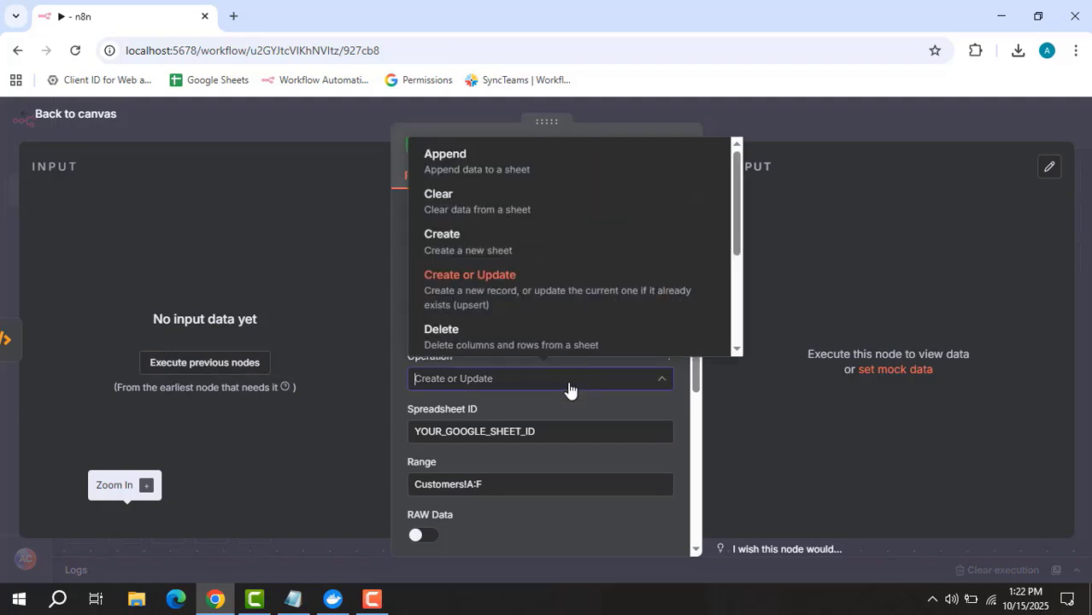
left_click(520, 289)
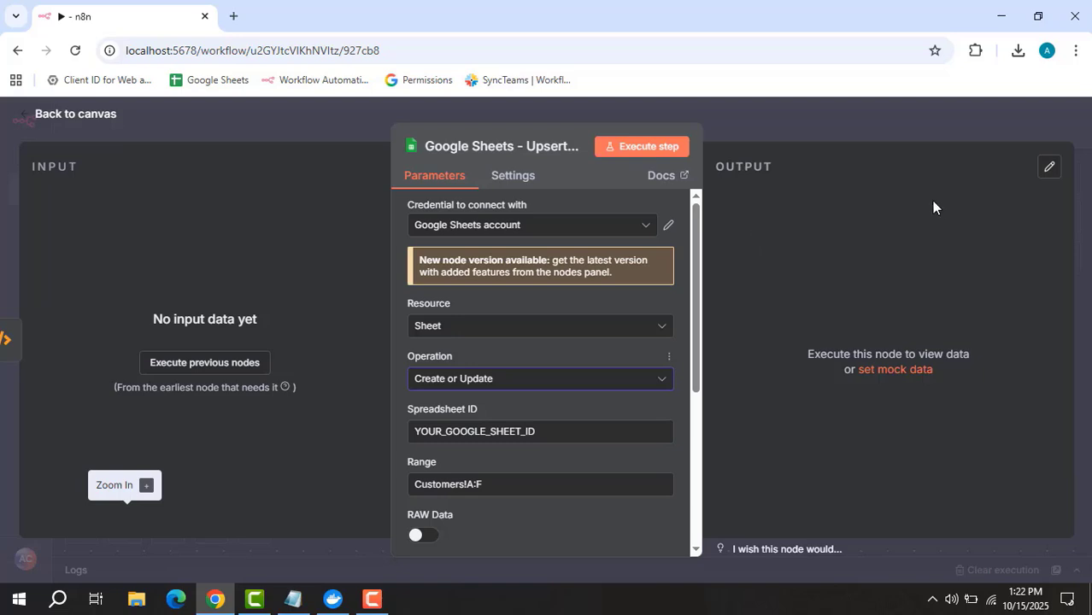
left_click(830, 113)
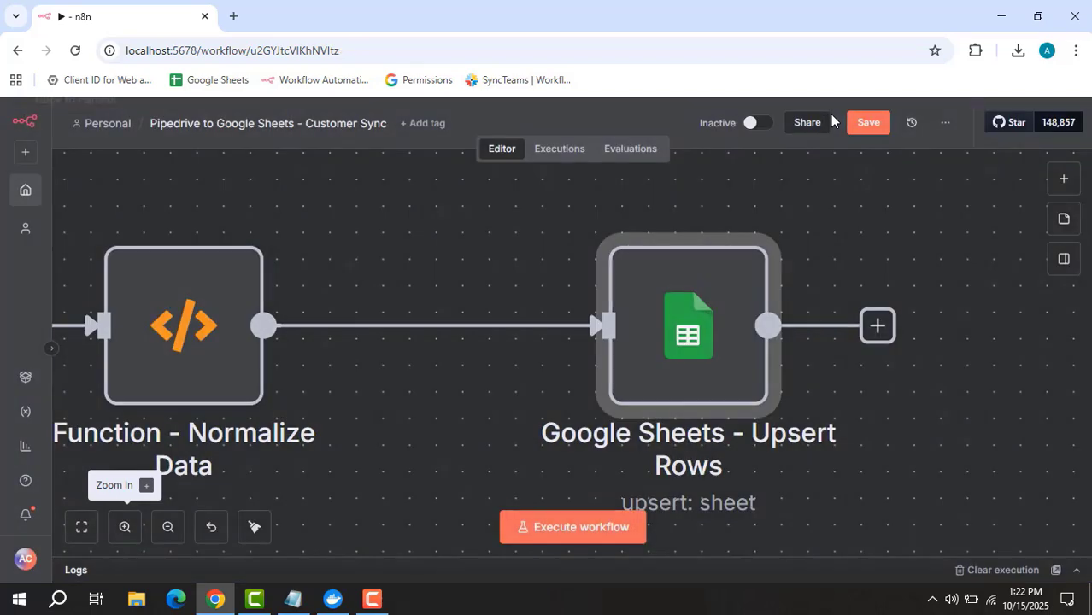
- Examine the trigger mode, hour and minute of the Cron - Midnight Run node, and return to the canvas
mouse_move(514, 341)
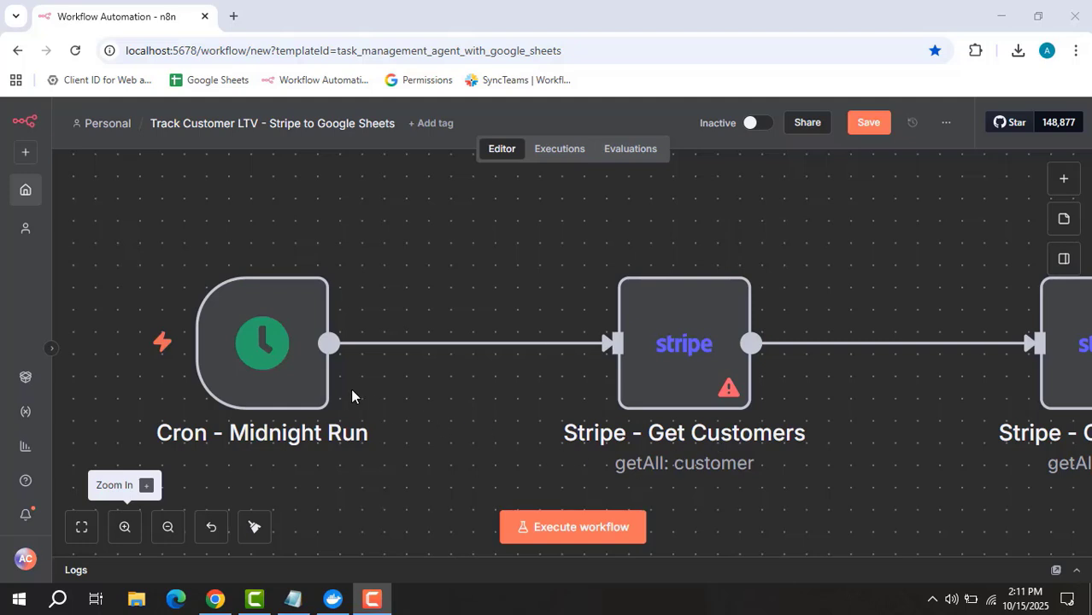
mouse_move(279, 375)
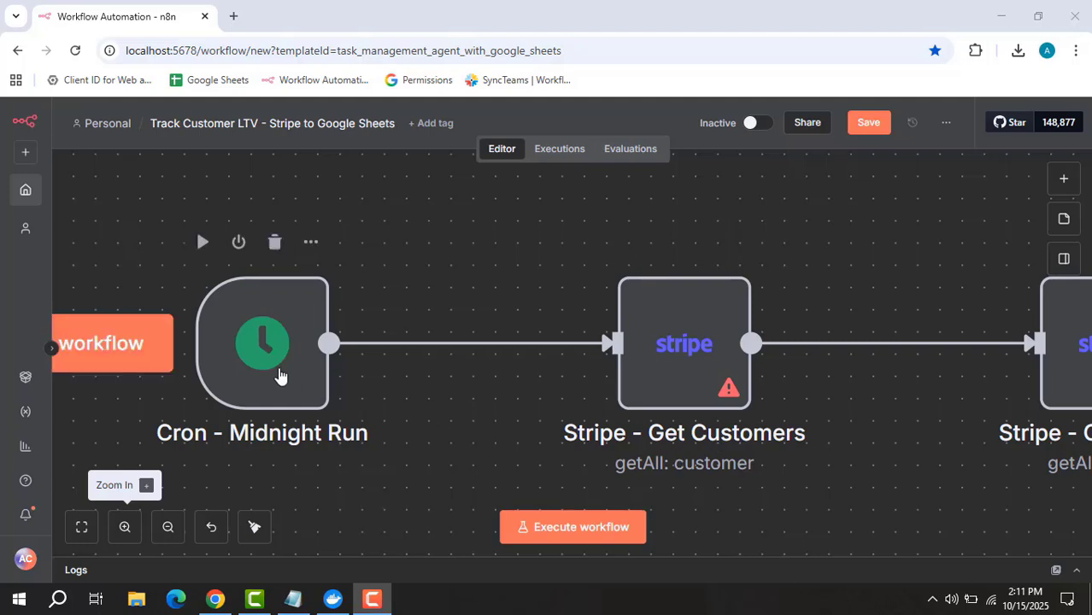
left_click(280, 375)
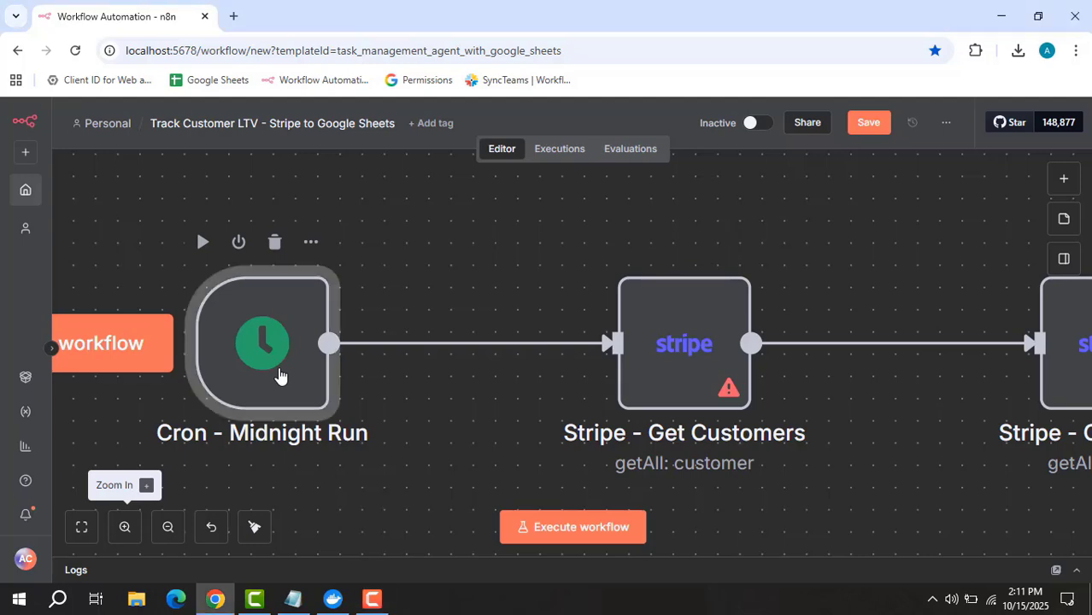
double_click(280, 375)
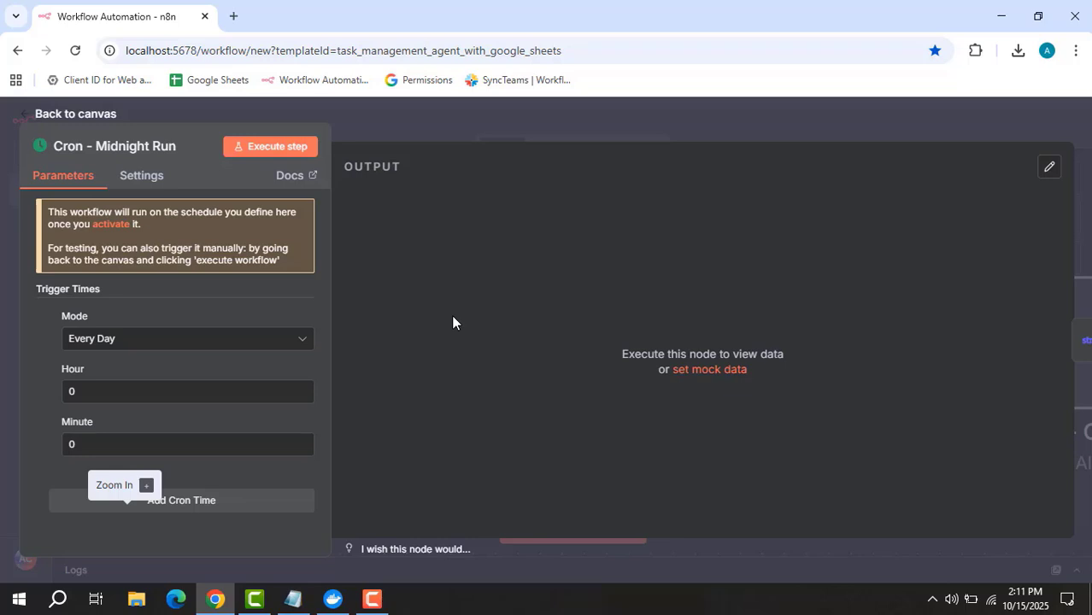
left_click(480, 123)
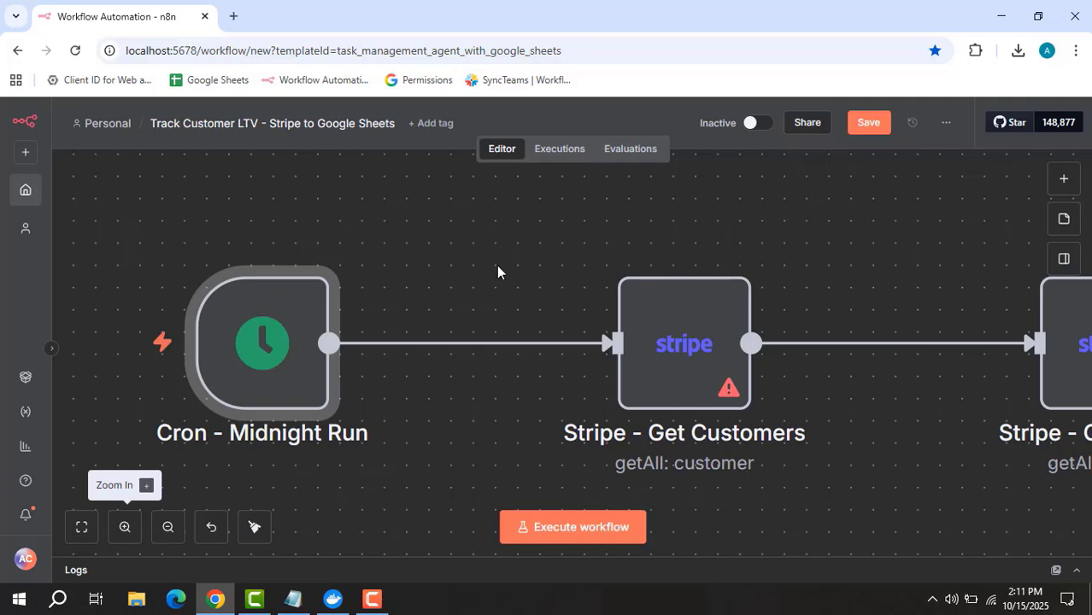
- Examine the credential, resource, operation and limit parameters of the Stripe - Get Customers and Stripe - Get Charges nodes in the LTV workflow
left_click_drag(513, 258, 287, 238)
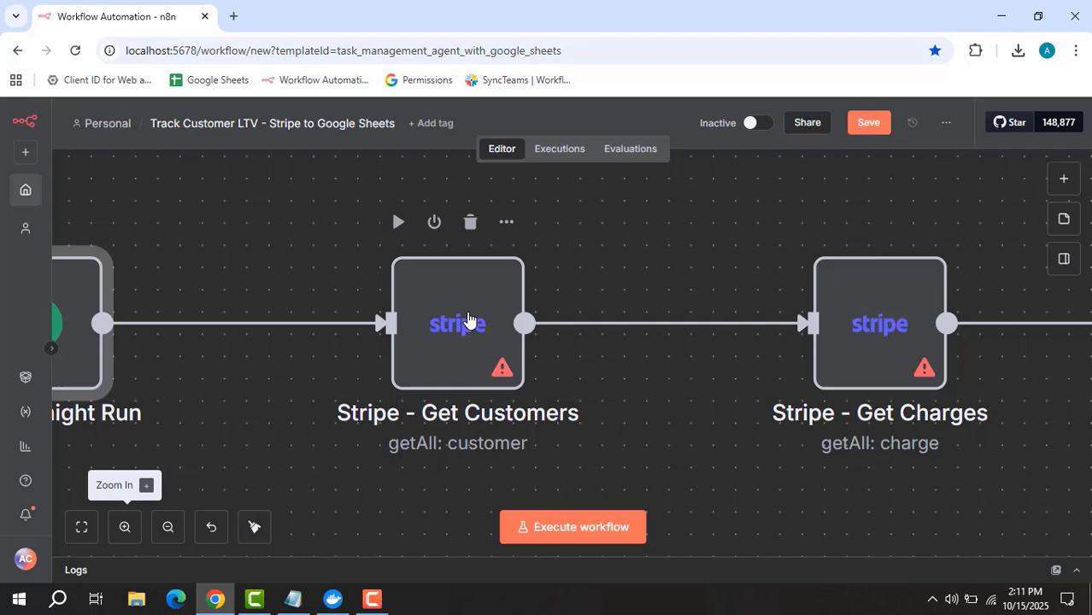
double_click(468, 320)
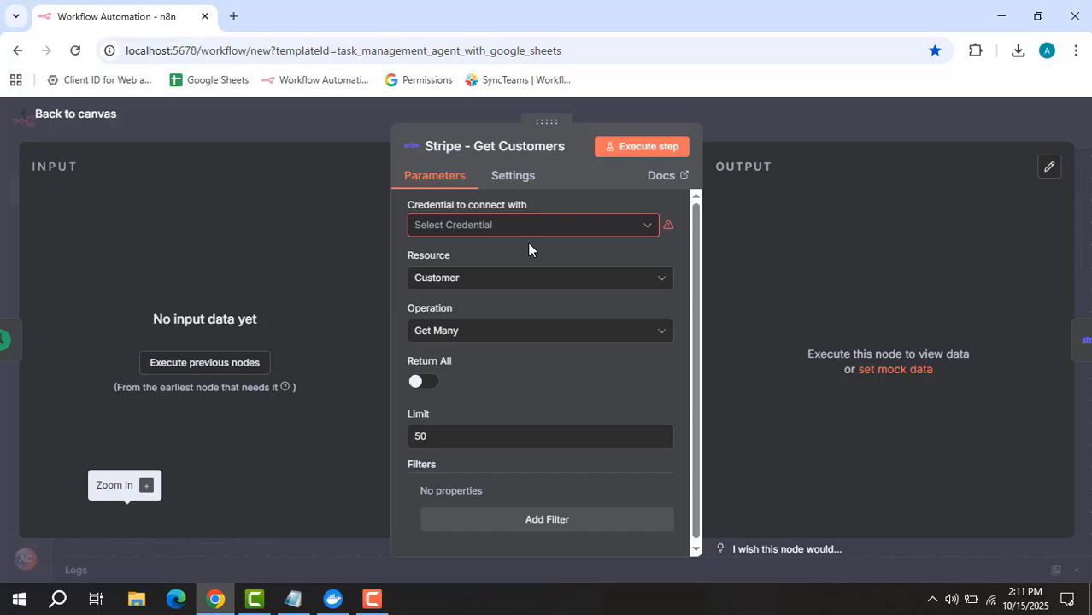
left_click(786, 110)
left_click_drag(727, 263, 456, 257)
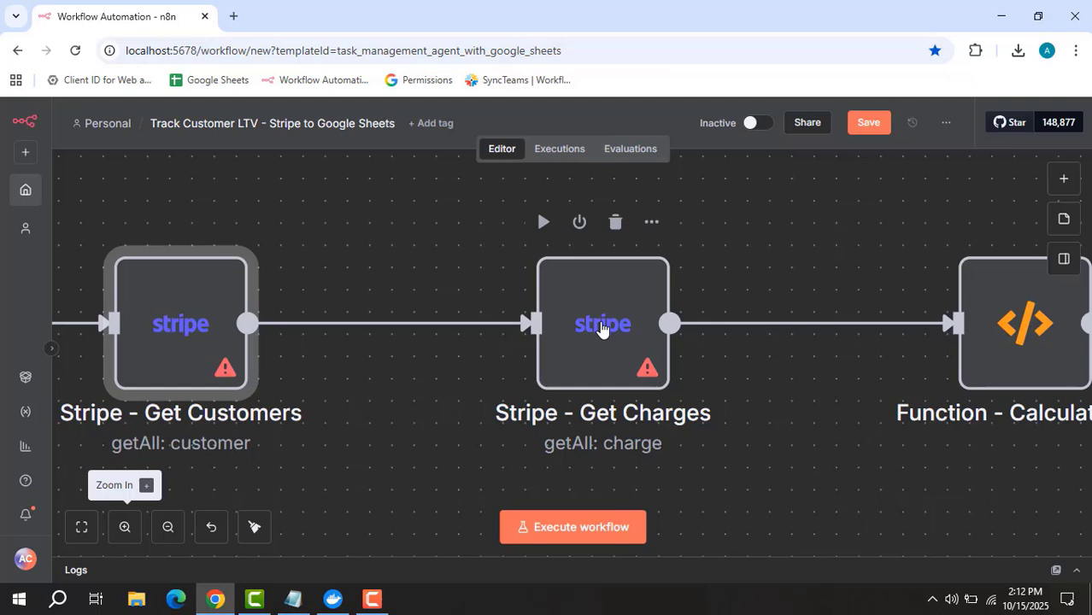
double_click(601, 328)
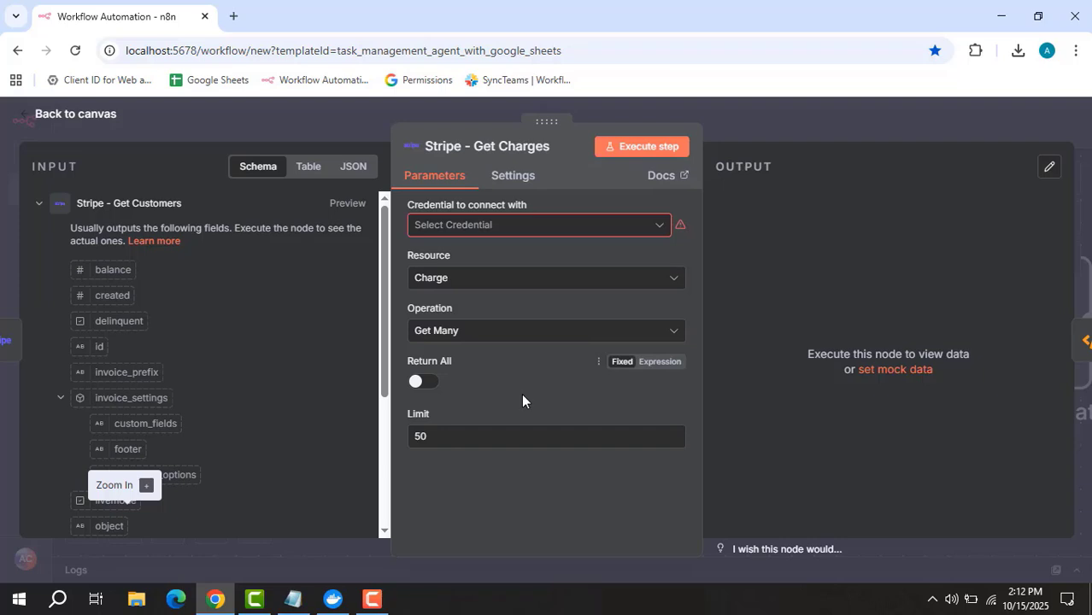
left_click(760, 134)
- Read the expanded JavaScript code of the Function - Calculate LTV node, including its returned customer fields, and return to the canvas
scroll(755, 224, "right", 5)
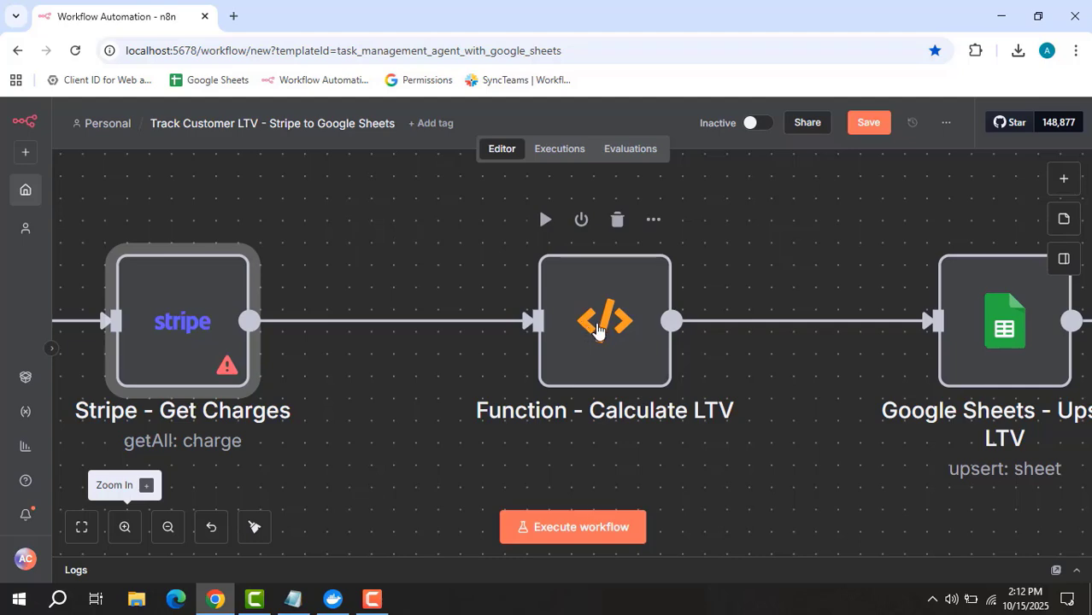
double_click(600, 330)
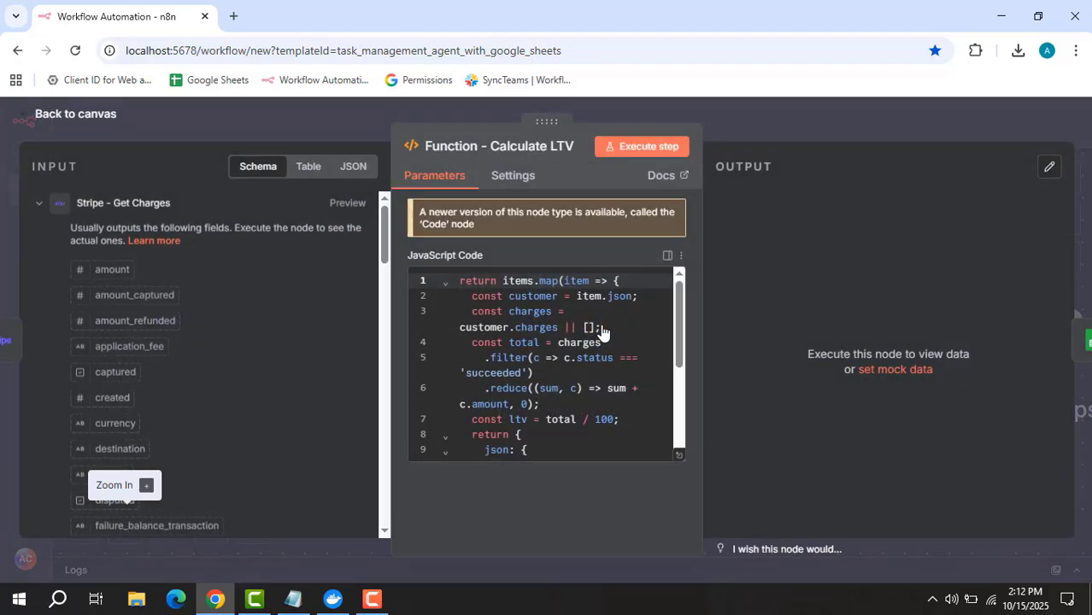
scroll(602, 326, "down", 3)
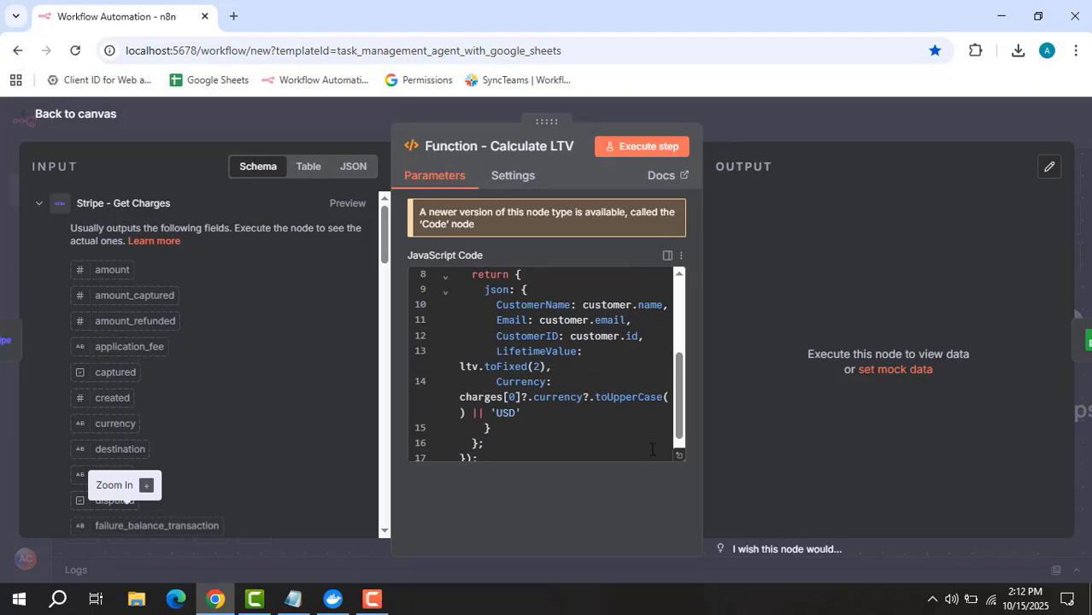
left_click(680, 459)
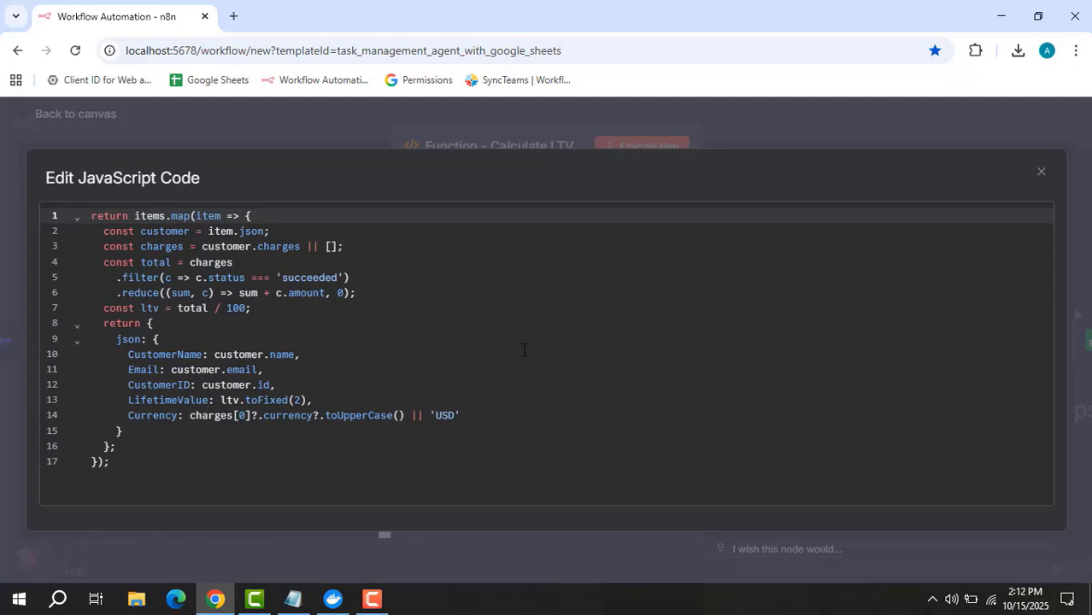
left_click(153, 355)
left_click_drag(154, 359, 191, 403)
left_click(159, 419)
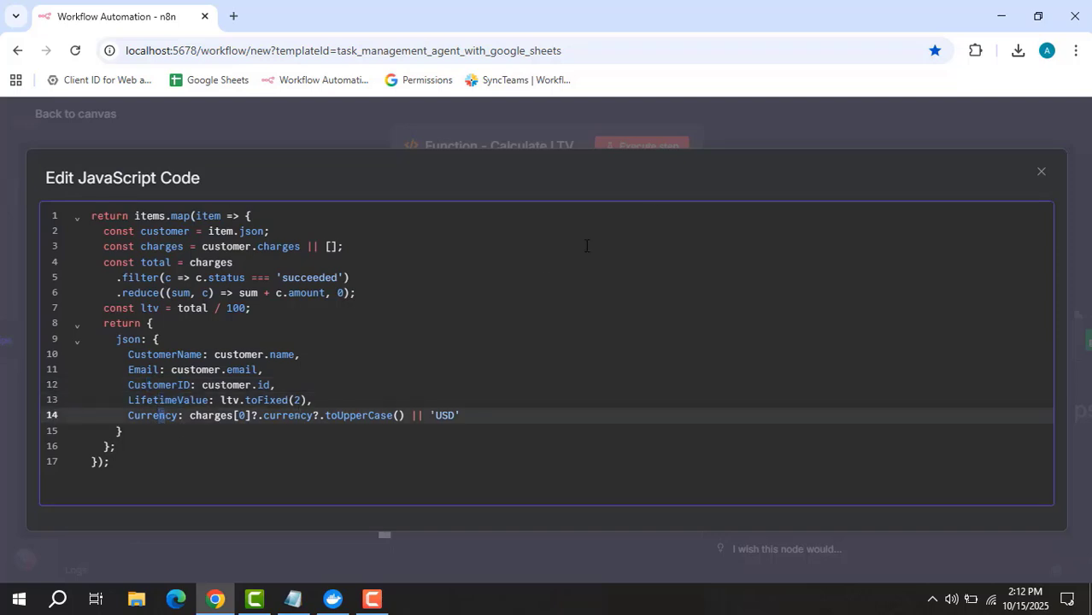
left_click(739, 130)
left_click(824, 122)
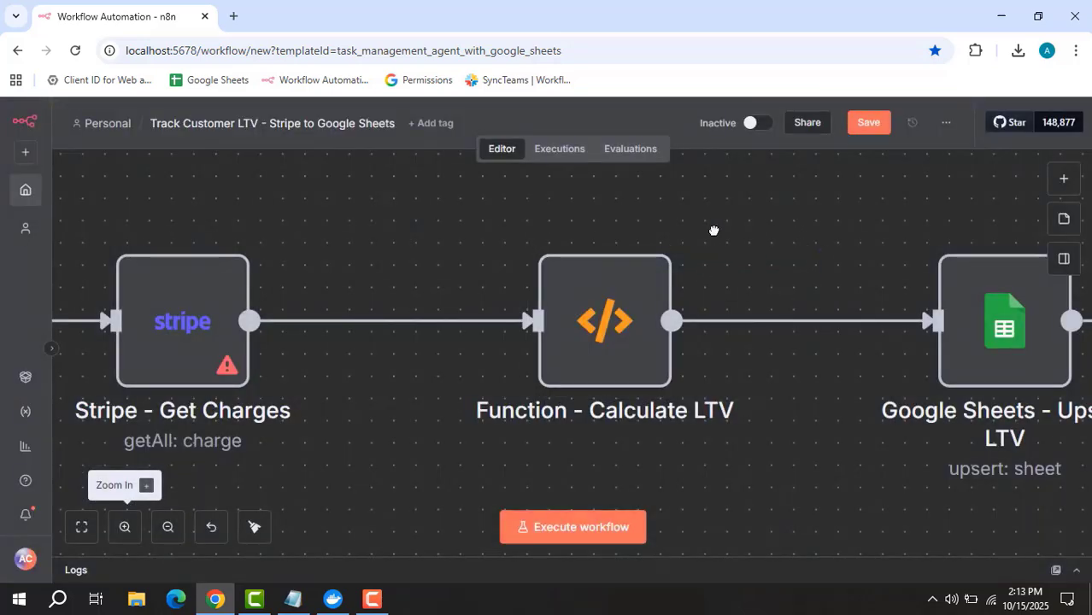
- Examine the credential, operation, spreadsheet ID and range parameters of the Google Sheets - Upsert LTV node, and close it
scroll(712, 232, "right", 5)
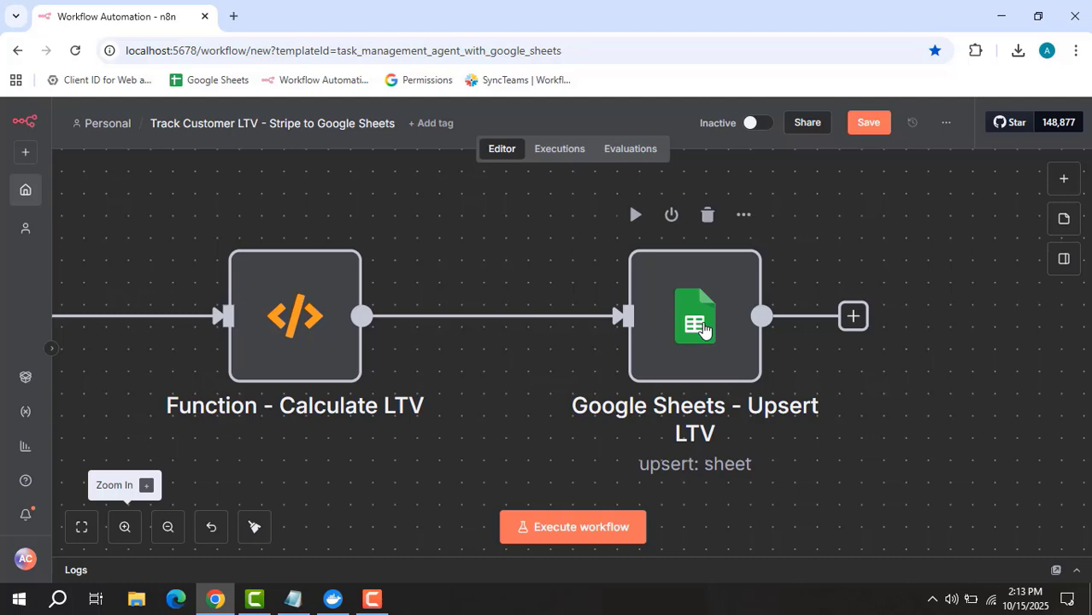
double_click(703, 331)
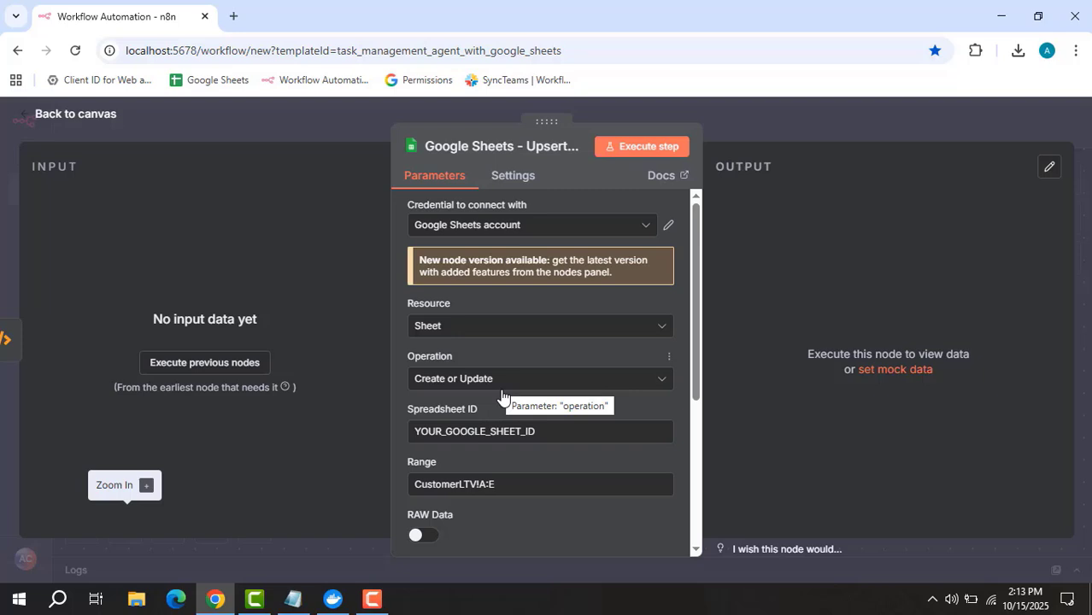
left_click(748, 125)
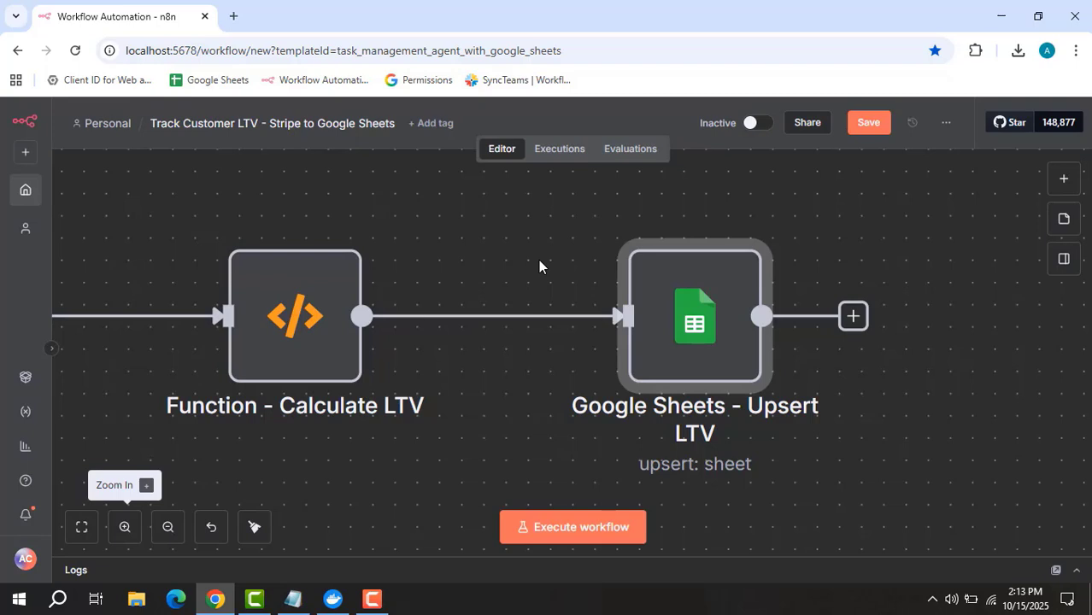
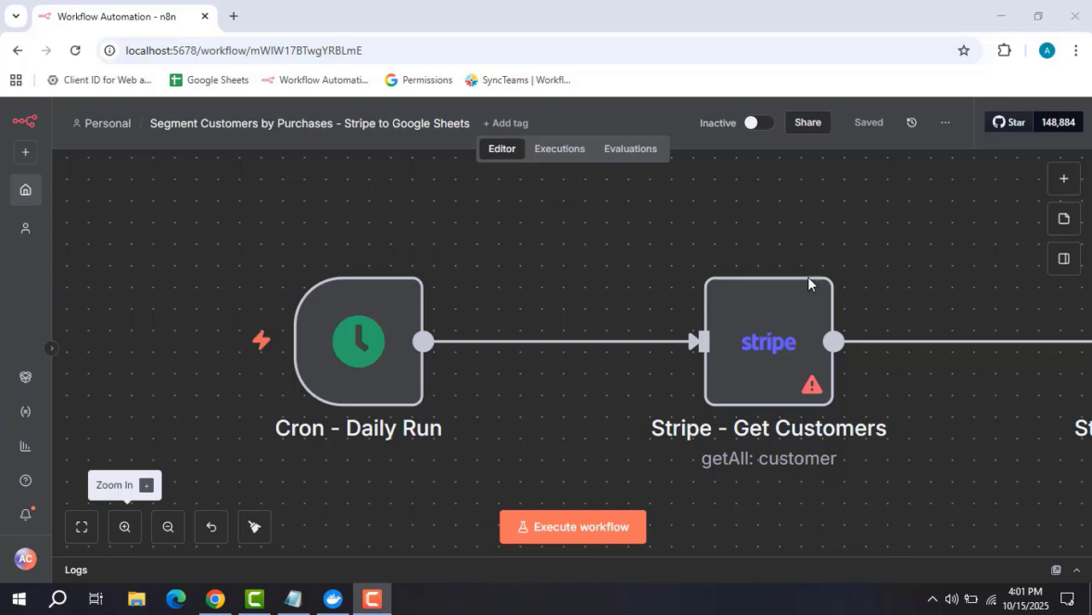
- Examine the trigger times of the Cron - Daily Run node in the customer segmentation workflow, and close it
mouse_move(349, 361)
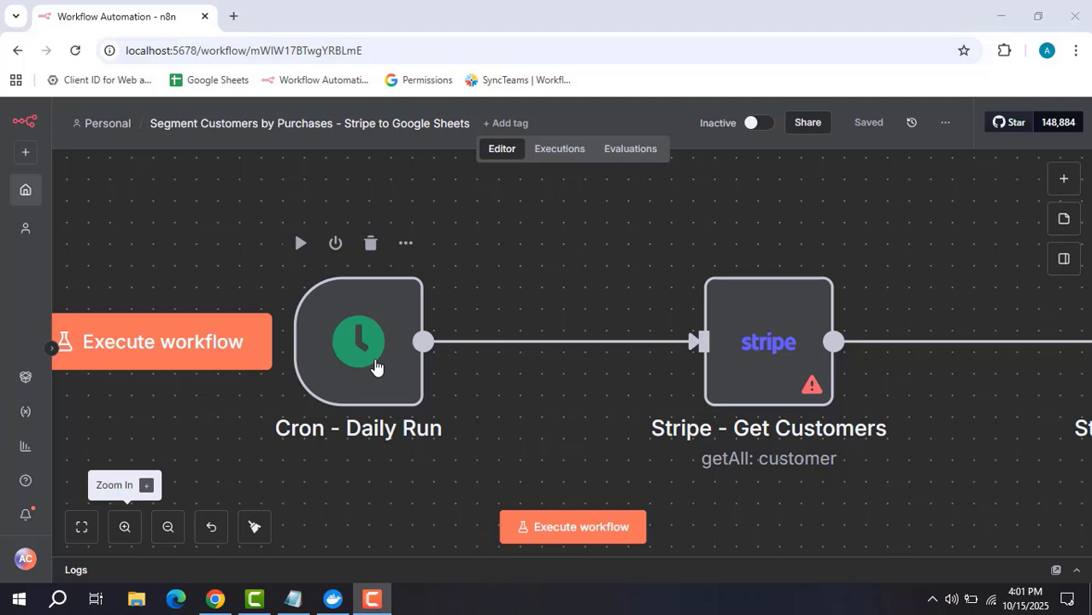
double_click(376, 366)
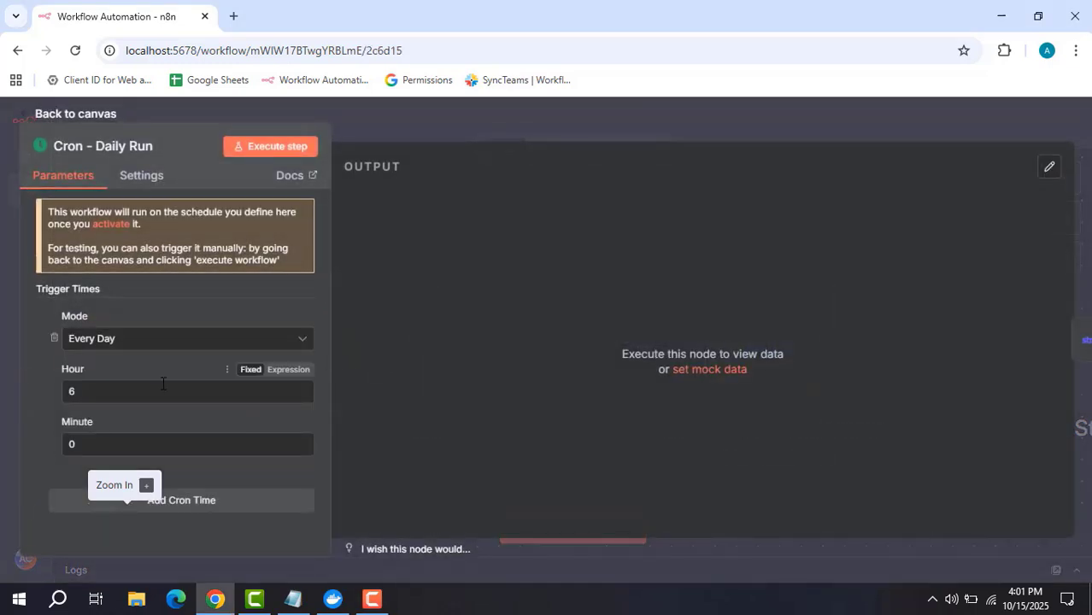
left_click(452, 123)
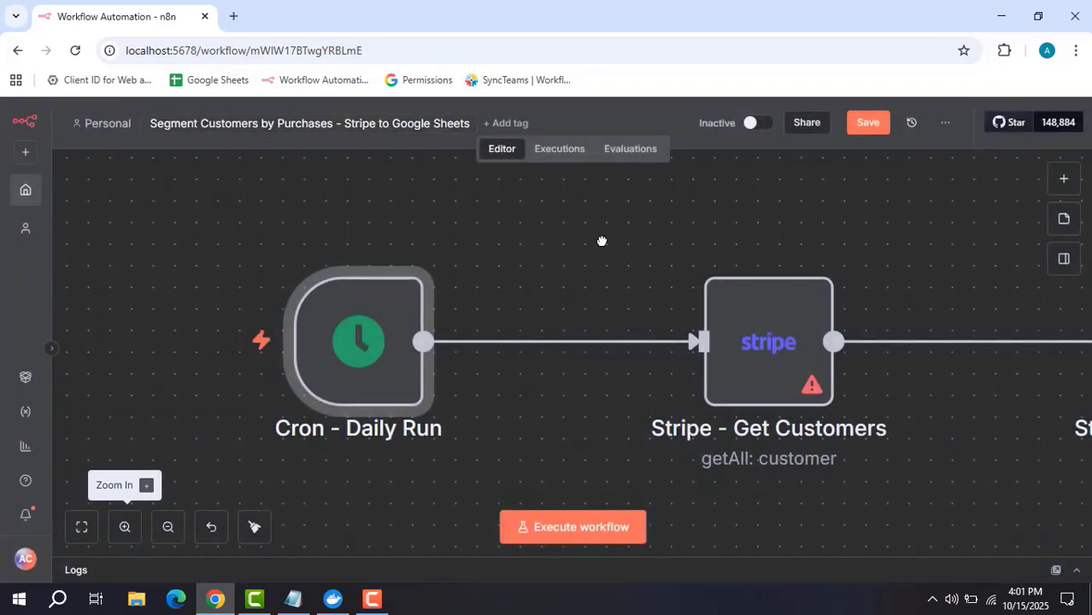
- Check the credential, resource, operation and limit settings of the segmentation workflow's Stripe - Get Customers and Stripe - Get Charges nodes
left_click_drag(602, 239, 318, 251)
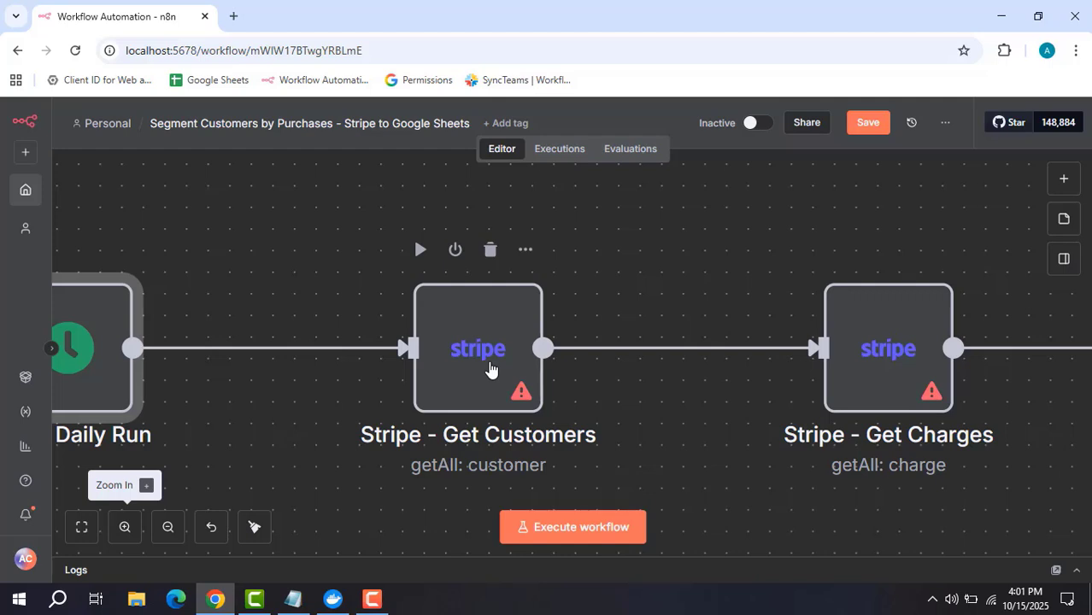
double_click(490, 369)
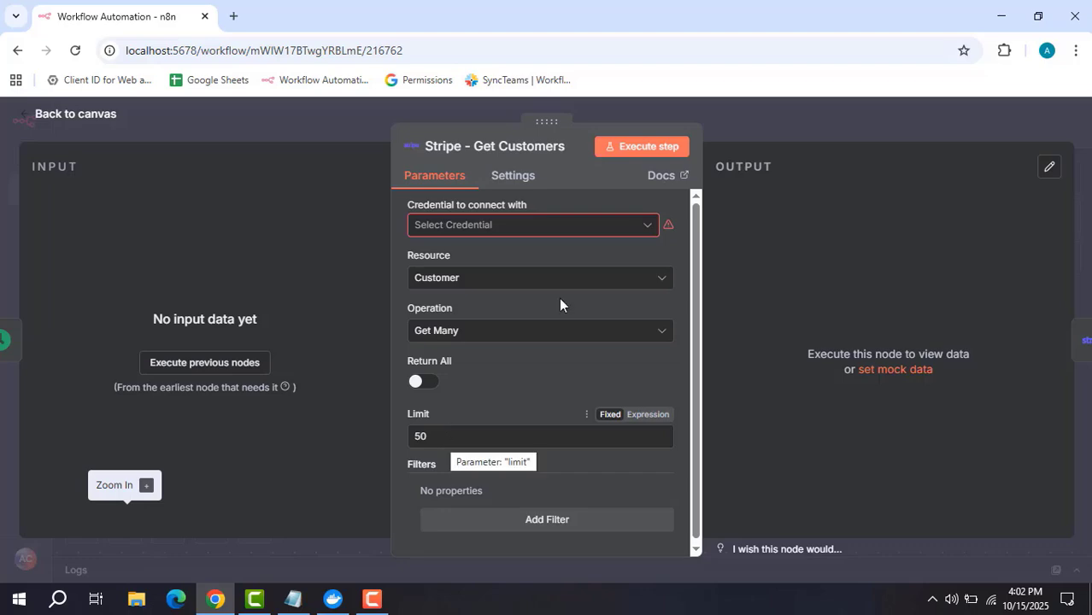
left_click(749, 119)
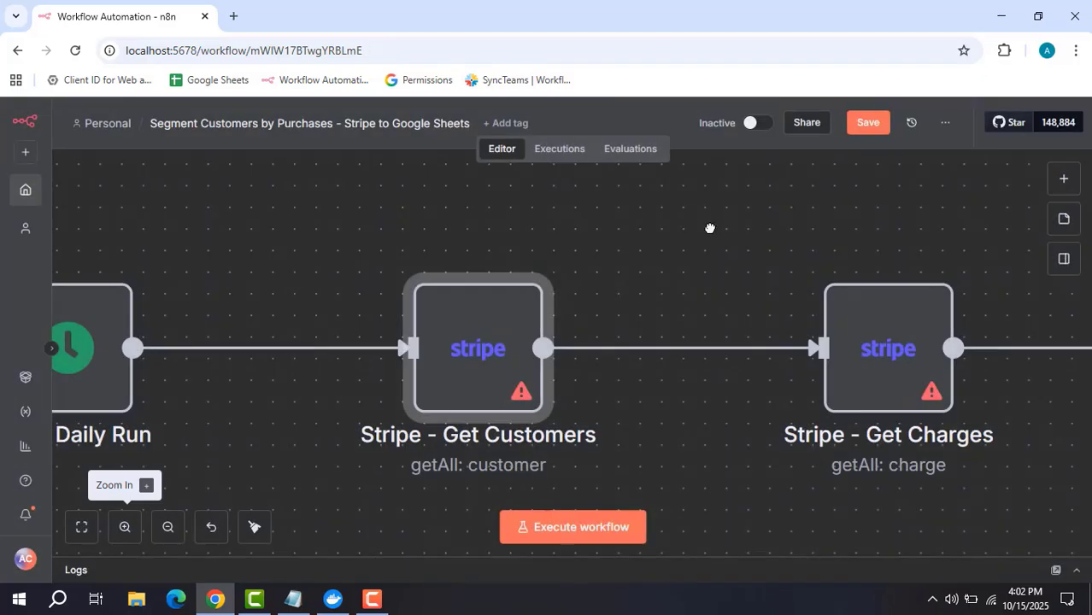
left_click_drag(710, 227, 372, 202)
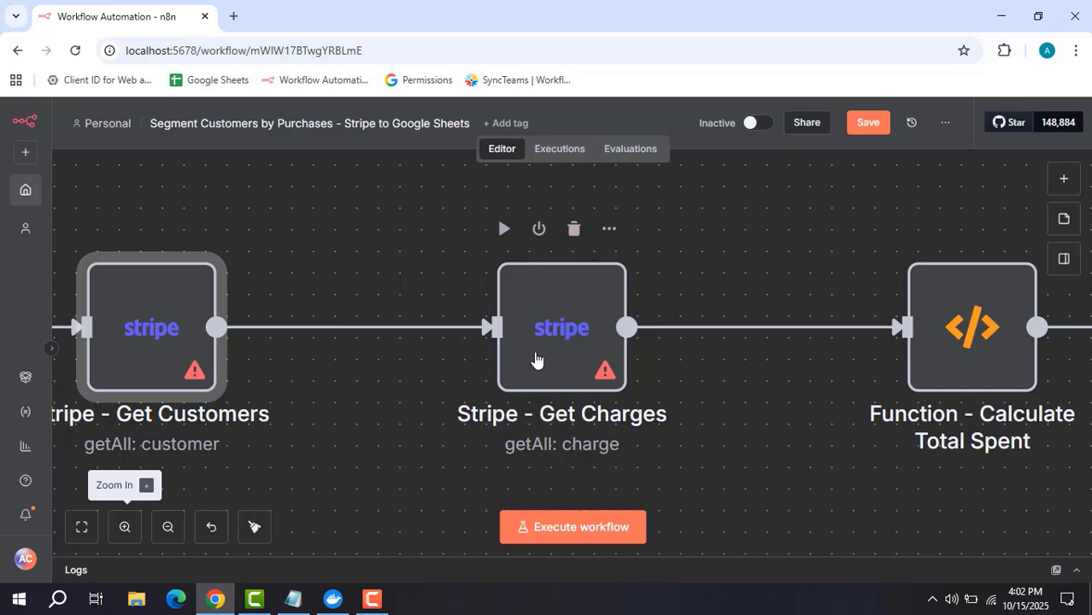
double_click(541, 359)
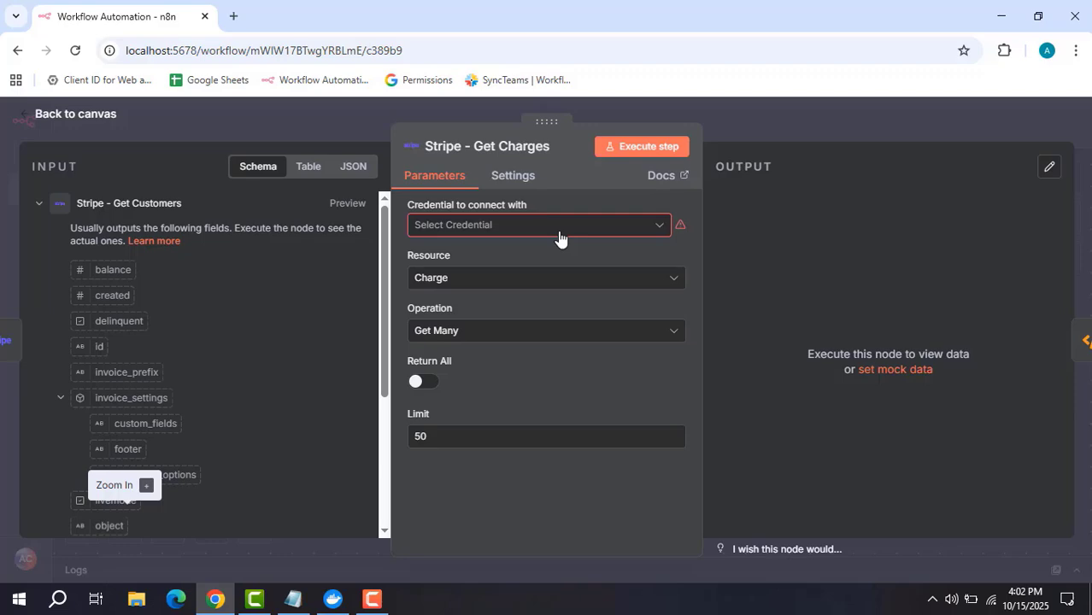
left_click(787, 119)
- Read the expanded JavaScript code of the Function - Calculate Total Spent node, and return to the canvas
left_click_drag(756, 245, 297, 217)
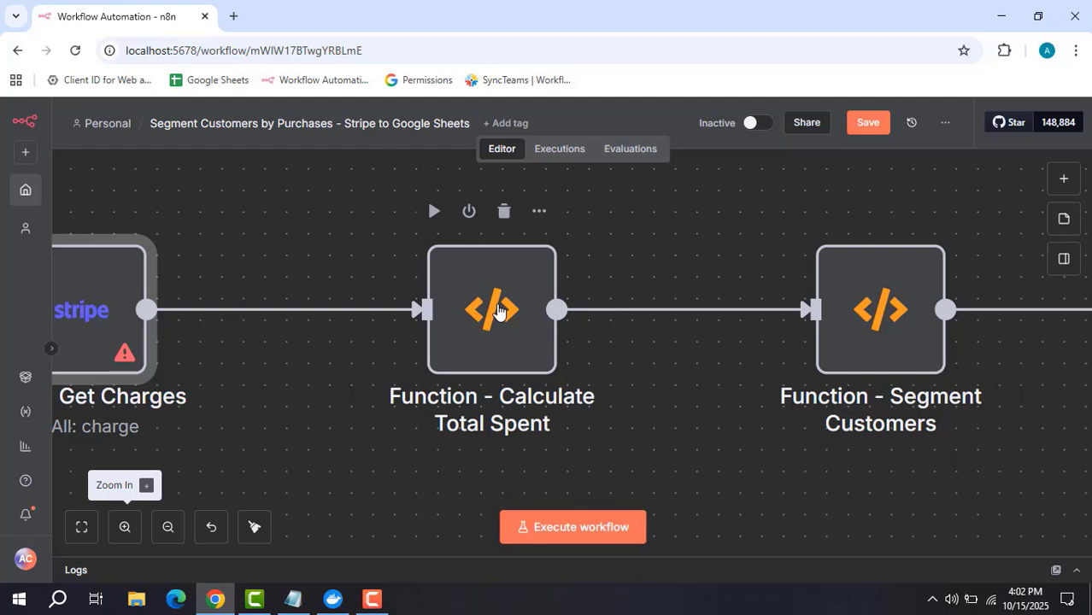
left_click(499, 310)
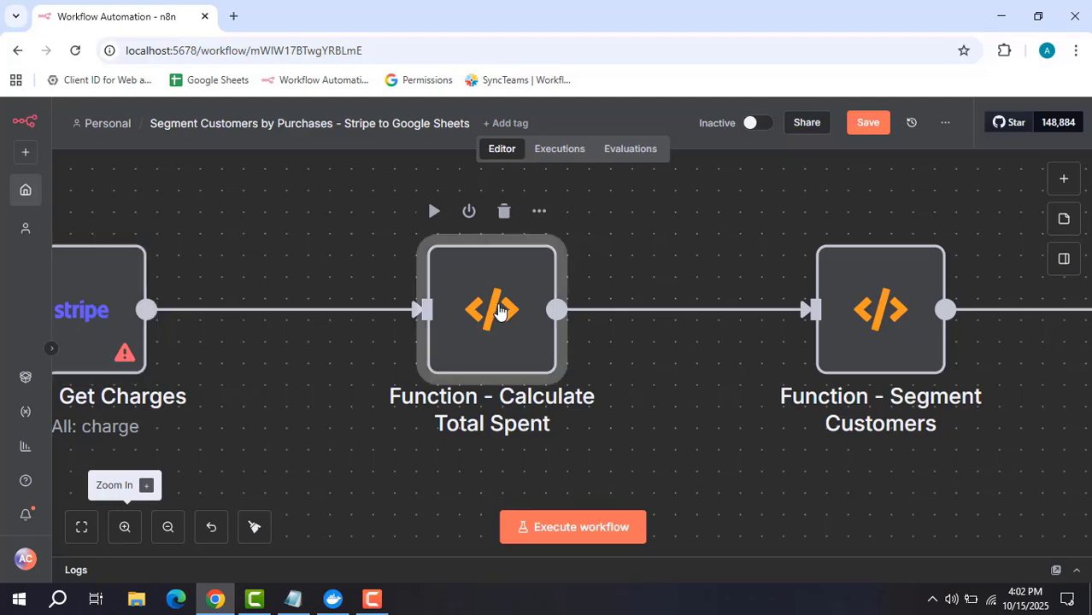
double_click(500, 310)
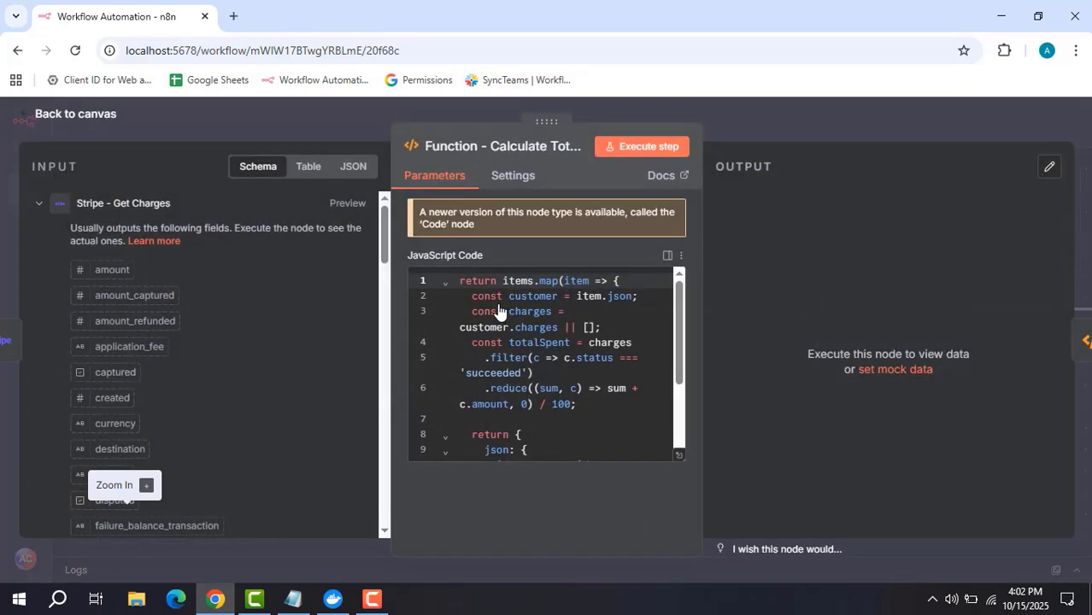
left_click(678, 455)
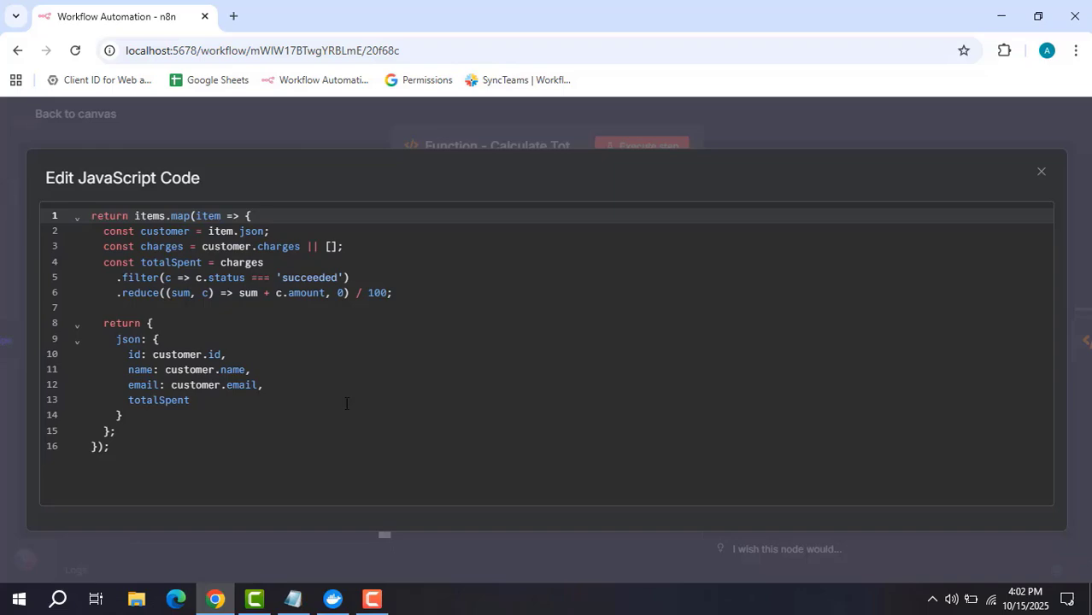
left_click(660, 132)
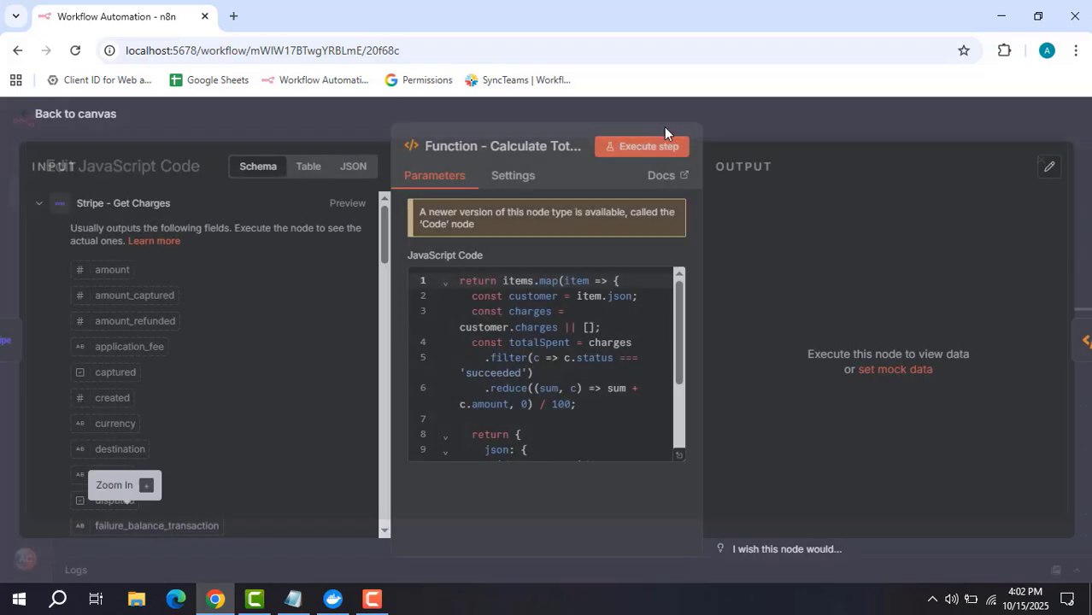
left_click(819, 134)
- Read the expanded JavaScript code of the Function - Segment Customers node, highlighting the segment conditions, and return to the canvas
left_click_drag(714, 242, 414, 247)
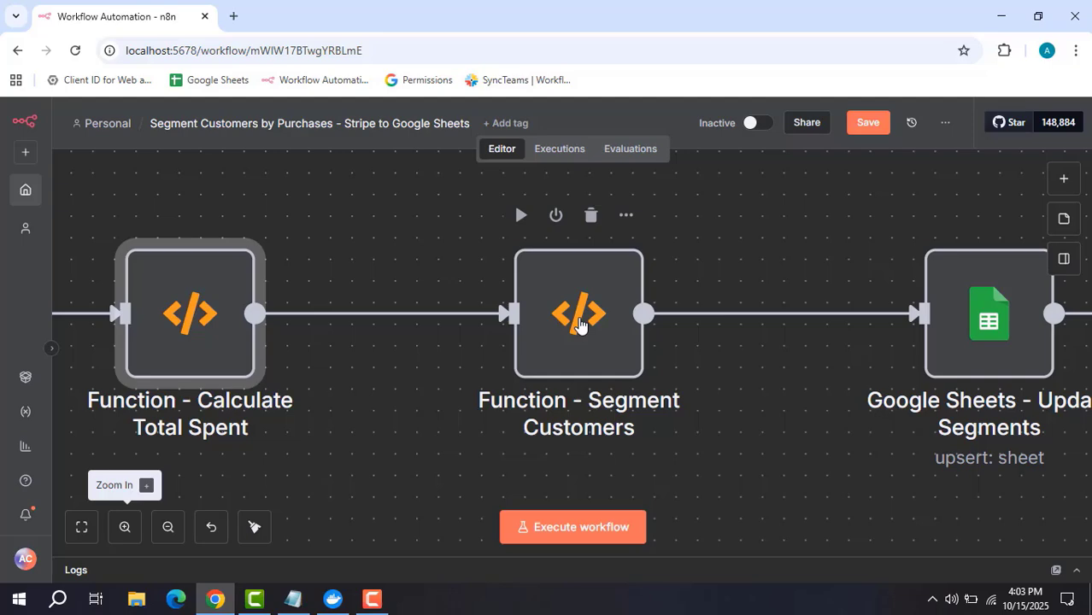
double_click(579, 323)
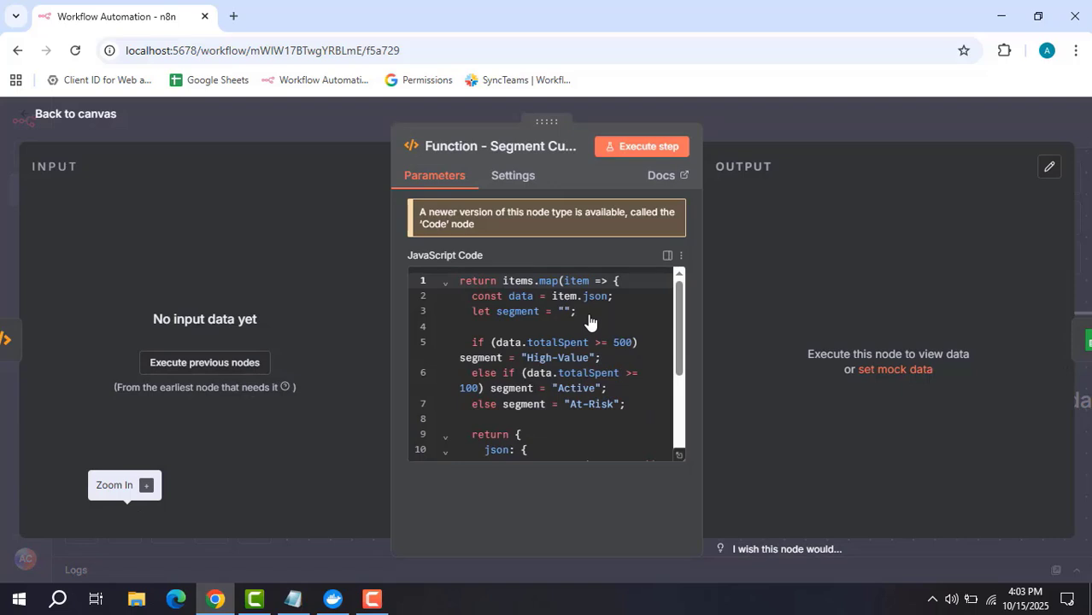
left_click(679, 458)
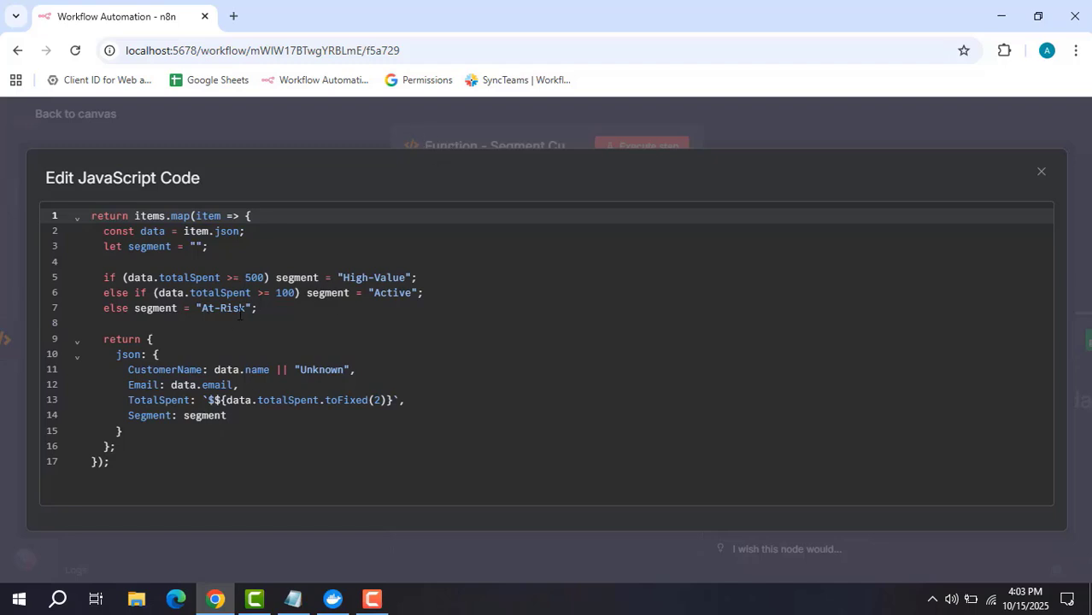
left_click_drag(340, 278, 416, 293)
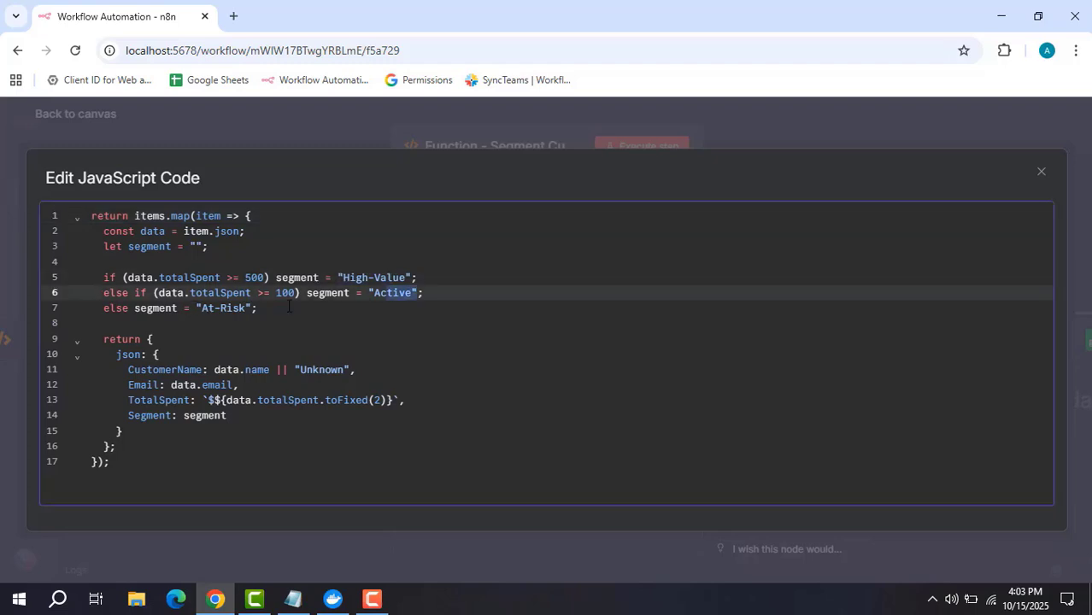
left_click(797, 113)
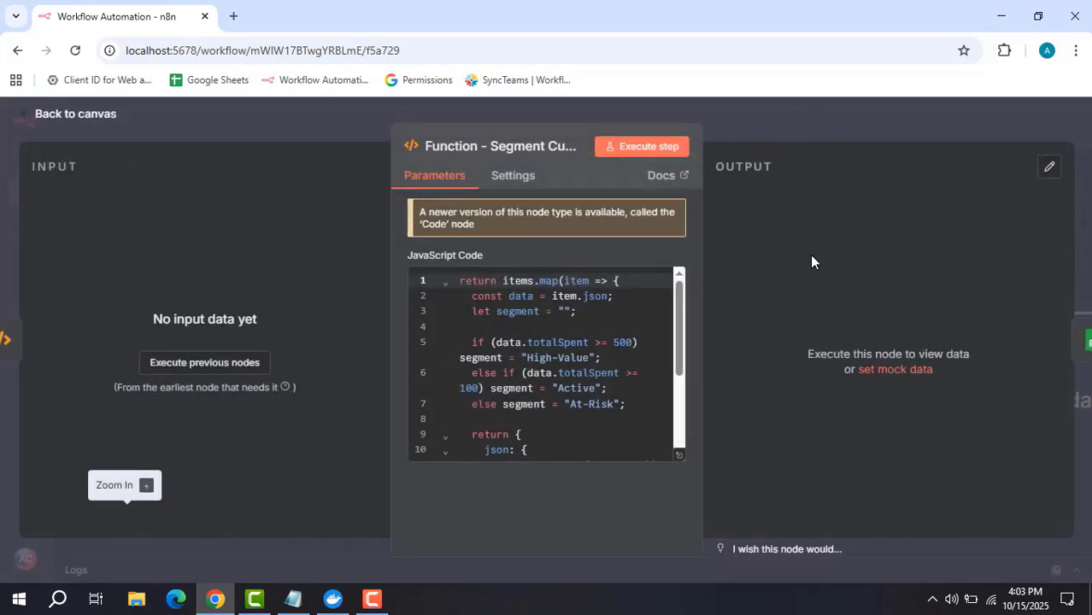
left_click(813, 109)
- Examine the credential, resource, operation, spreadsheet ID and range parameters of the Google Sheets - Update Segments node, and close it
scroll(795, 227, "right", 5)
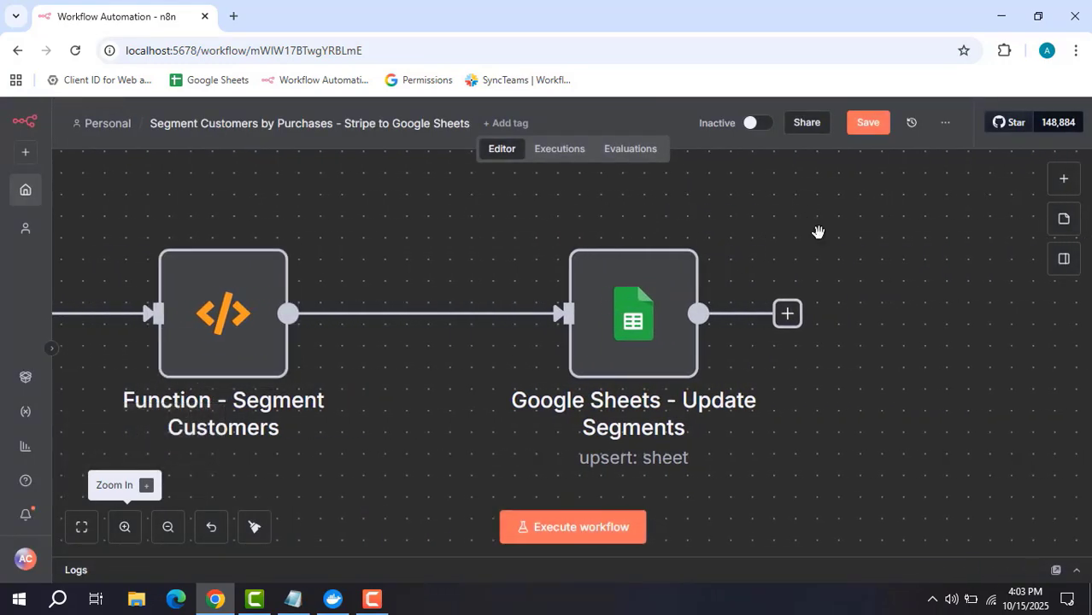
left_click_drag(817, 232, 639, 240)
mouse_move(467, 345)
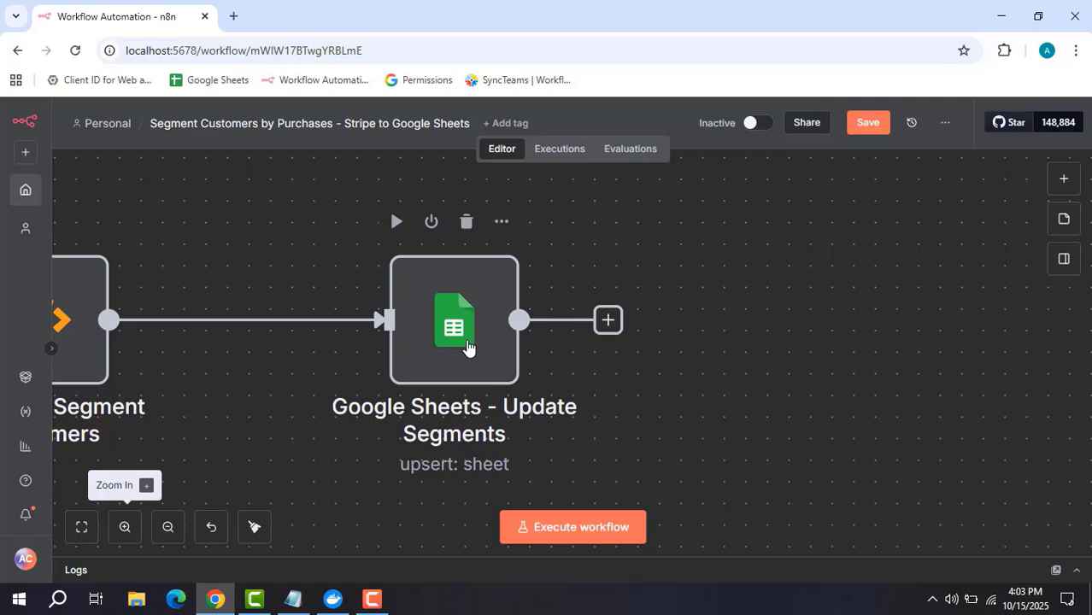
double_click(467, 345)
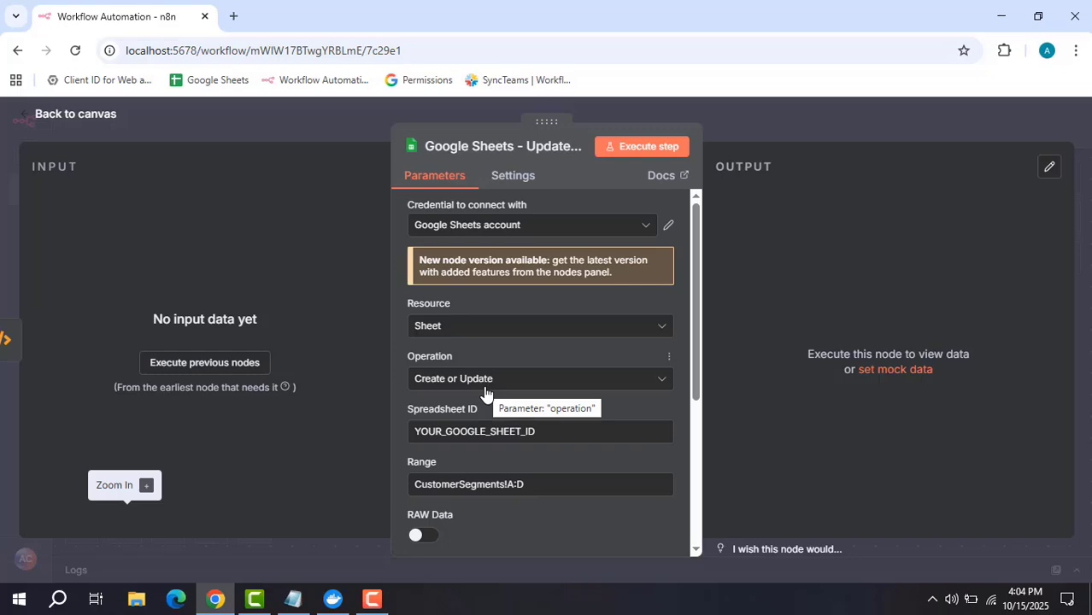
left_click(797, 122)
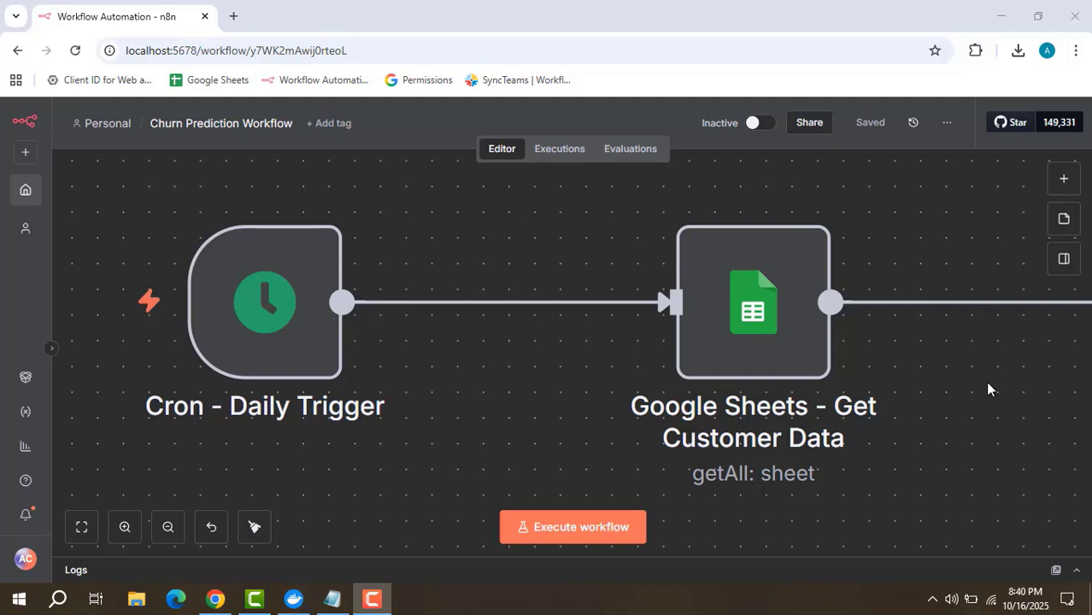
- Examine the trigger times of the Cron - Daily Trigger node in the Churn Prediction Workflow, and close it
mouse_move(285, 342)
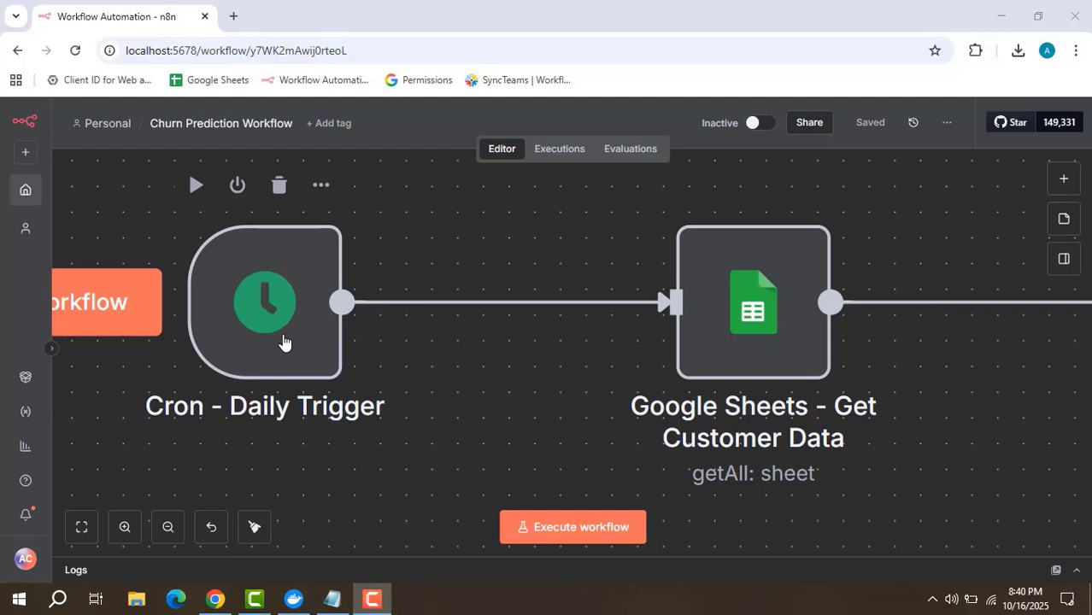
double_click(285, 342)
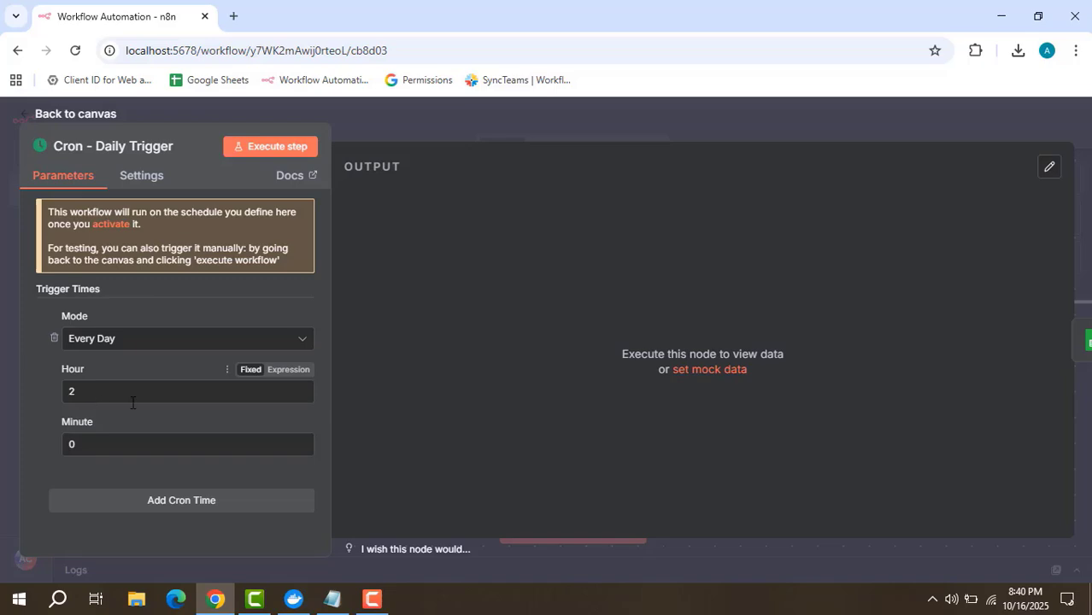
left_click(488, 122)
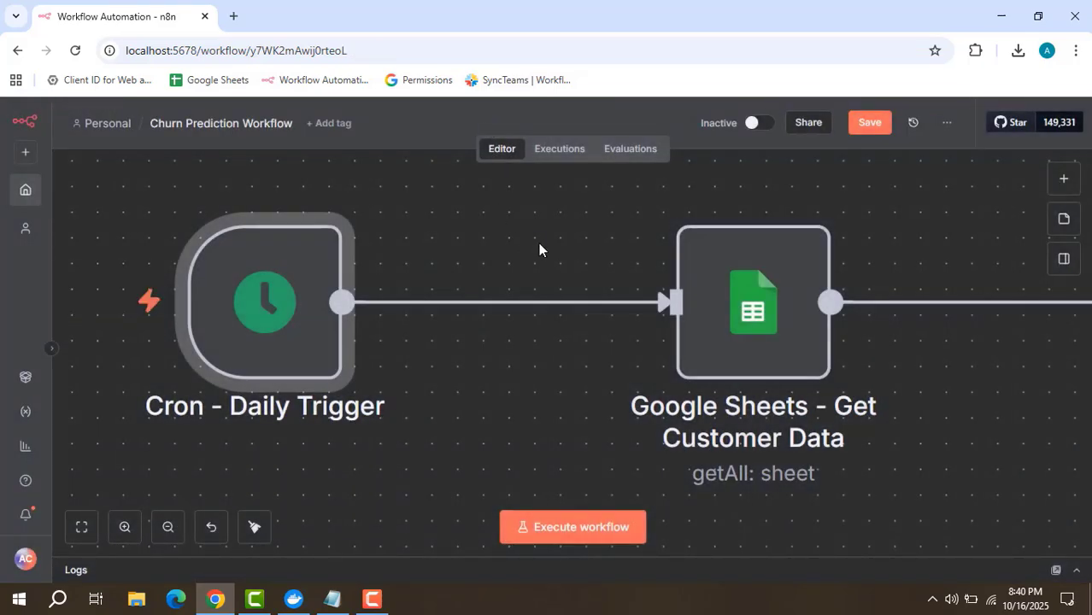
- Read the full expanded JavaScript code of the Function - Calculate Churn Score node, and return to the canvas
left_click_drag(538, 246, 295, 251)
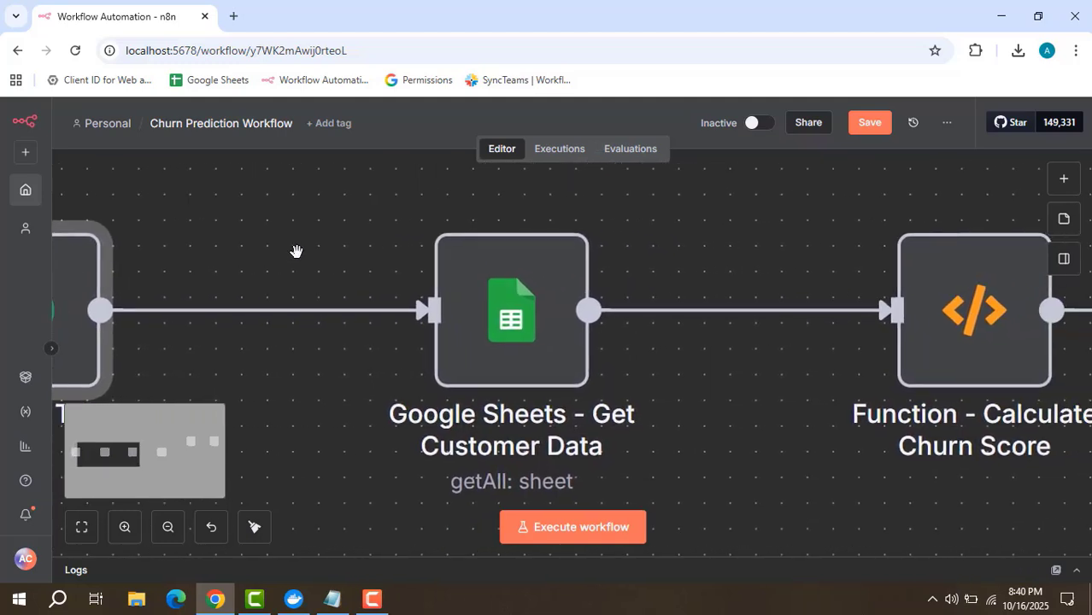
mouse_move(492, 318)
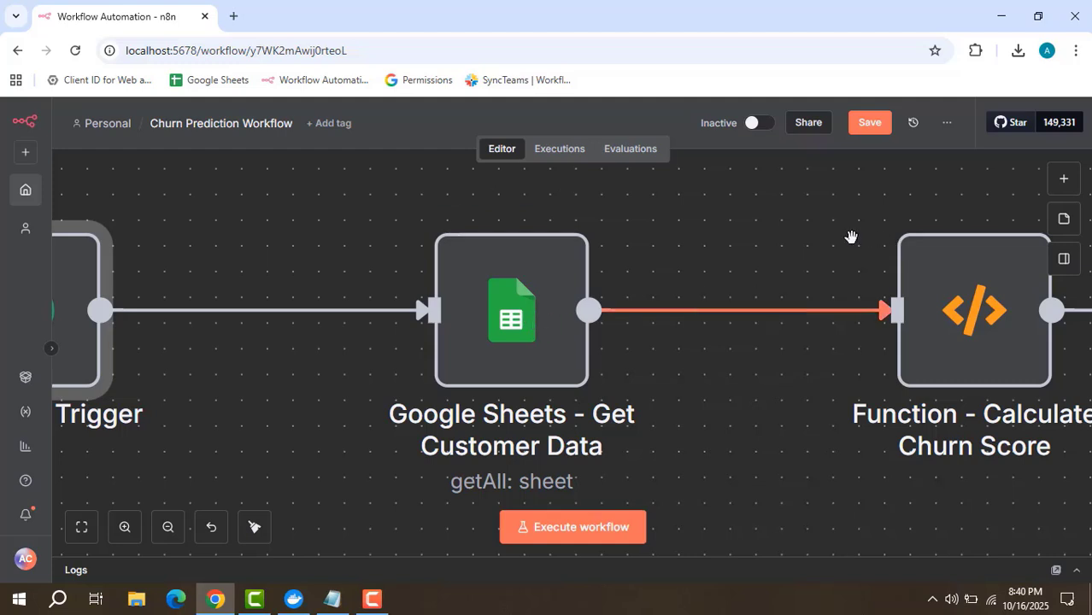
left_click_drag(842, 240, 541, 254)
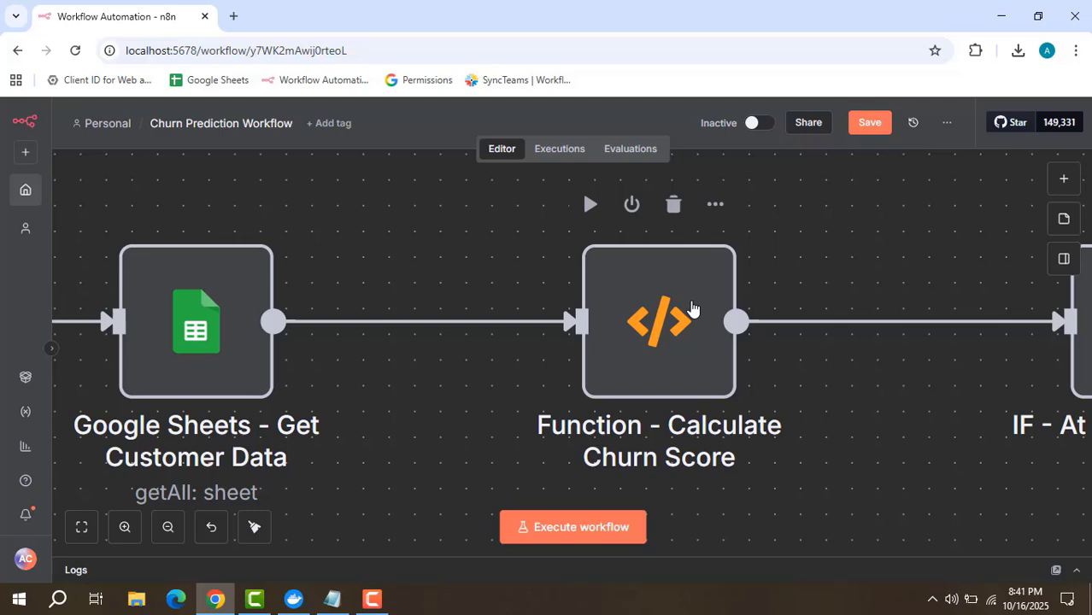
double_click(693, 307)
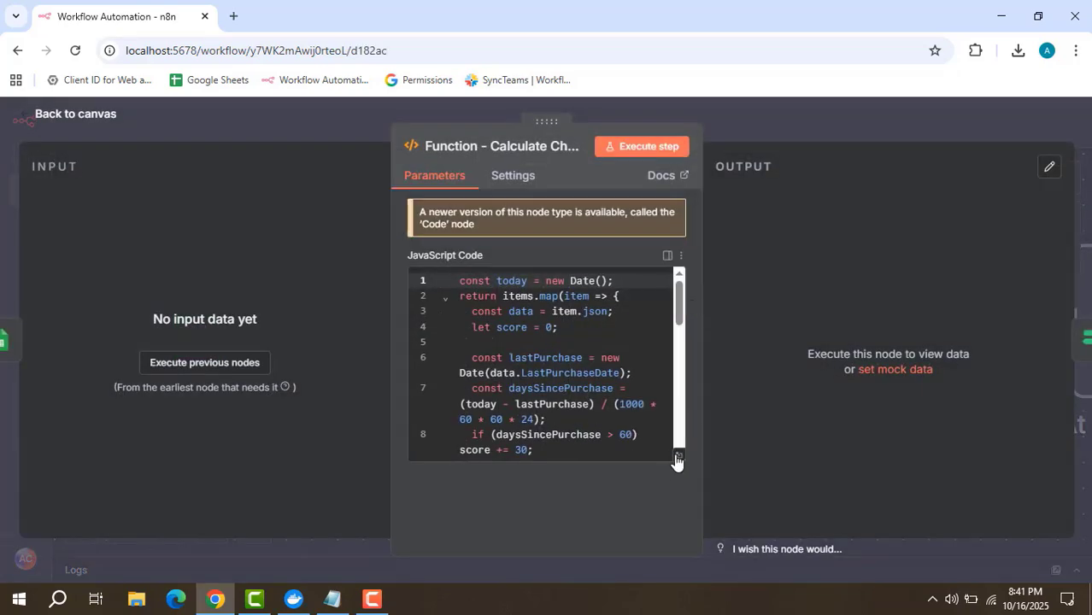
left_click(678, 457)
scroll(718, 371, "down", 5)
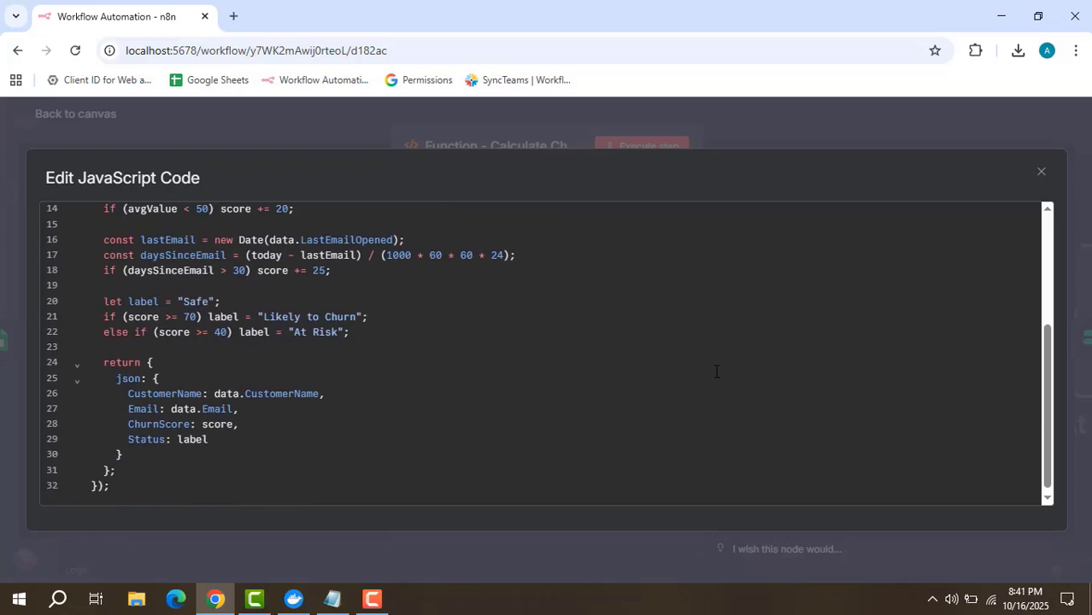
scroll(716, 371, "up", 5)
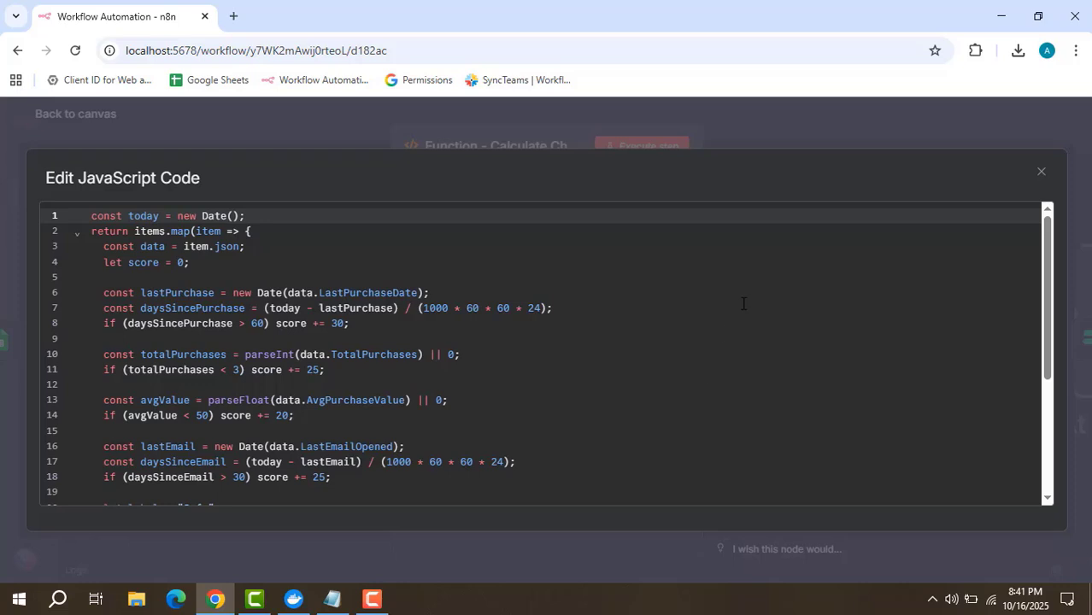
scroll(746, 312, "down", 3)
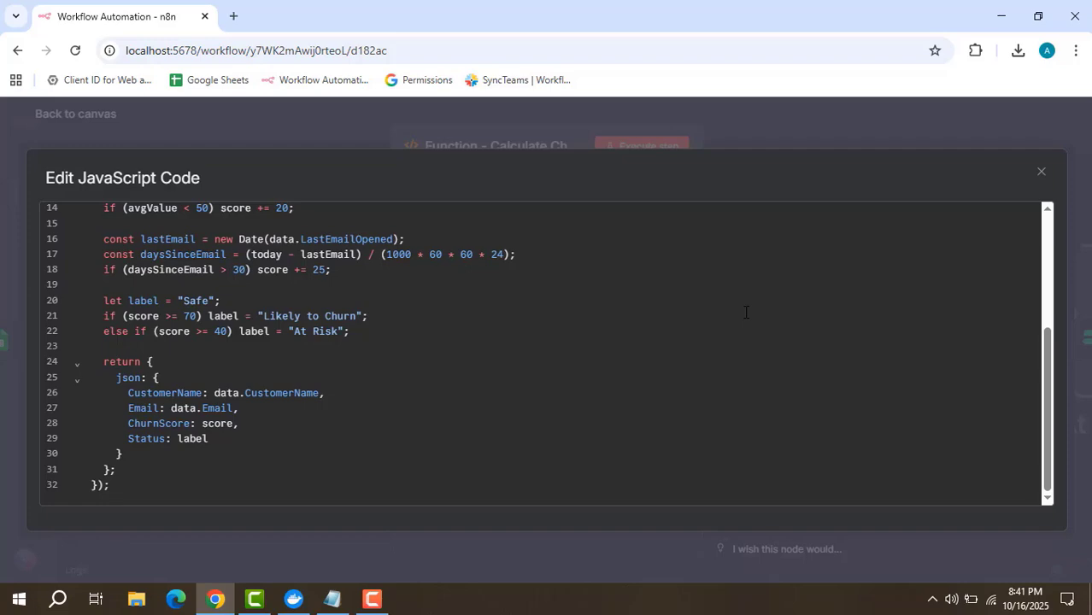
left_click(752, 111)
left_click(767, 132)
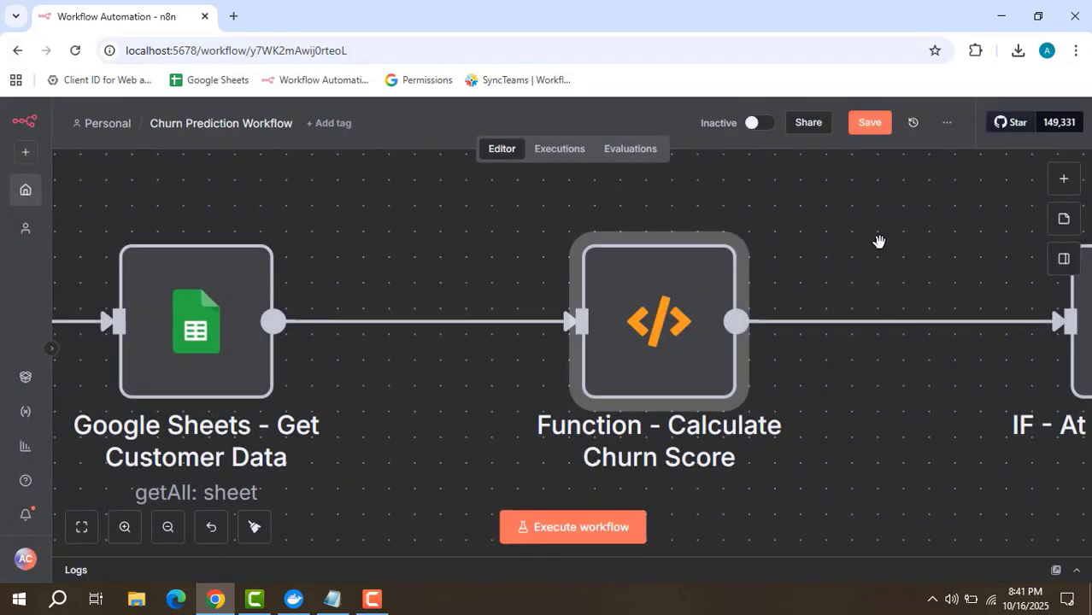
- Examine the string condition and combine setting of the IF - At Risk Customers node, and close it
left_click_drag(878, 240, 207, 313)
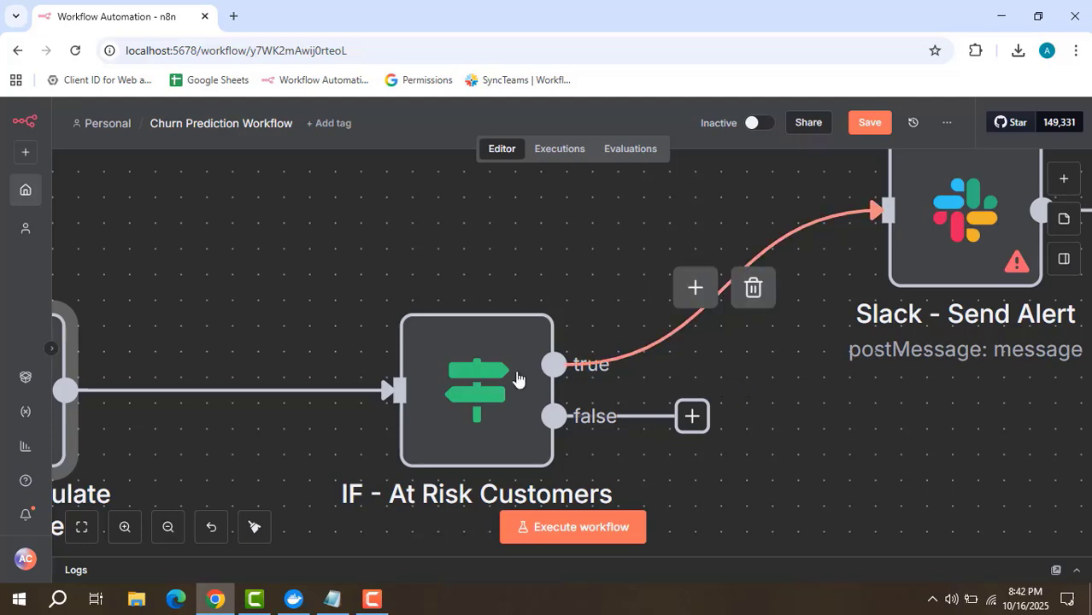
left_click(453, 392)
double_click(453, 392)
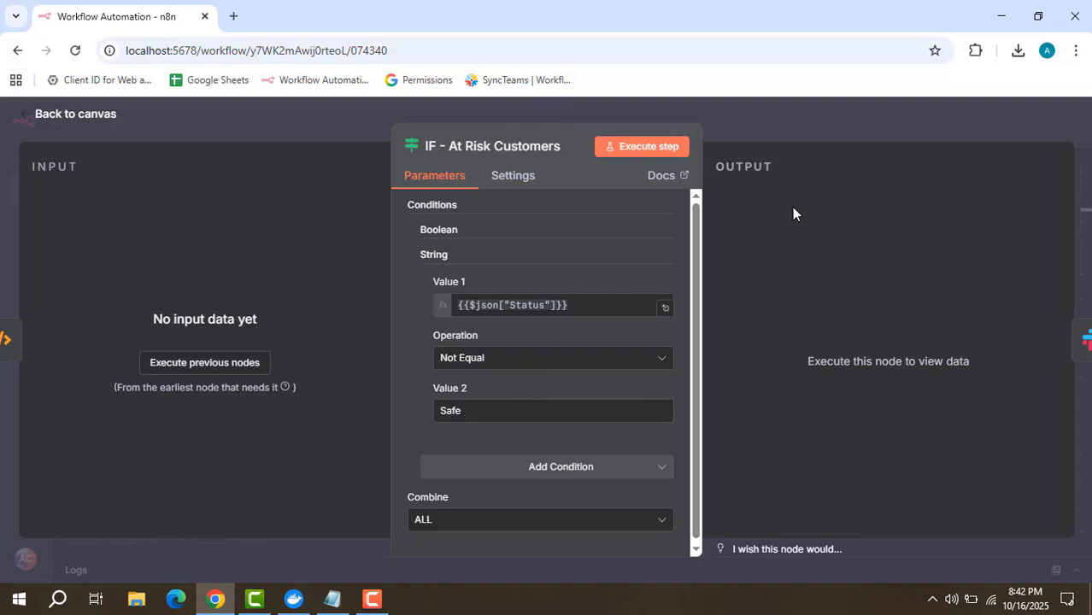
left_click(880, 118)
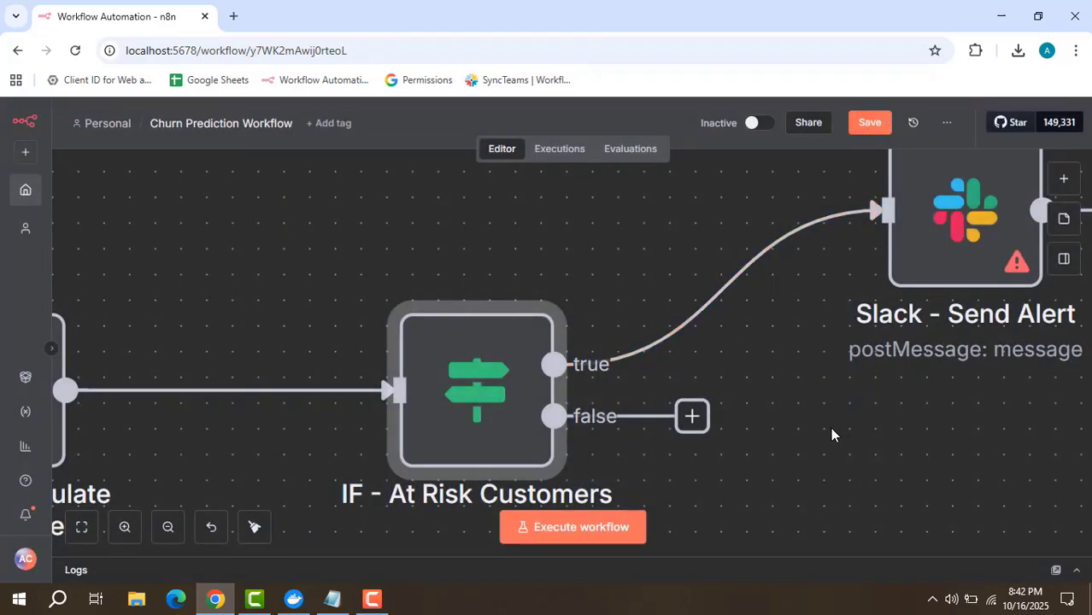
- Check the credential, resource and operation parameters of the Slack - Send Alert node, and close it
left_click_drag(827, 427, 415, 488)
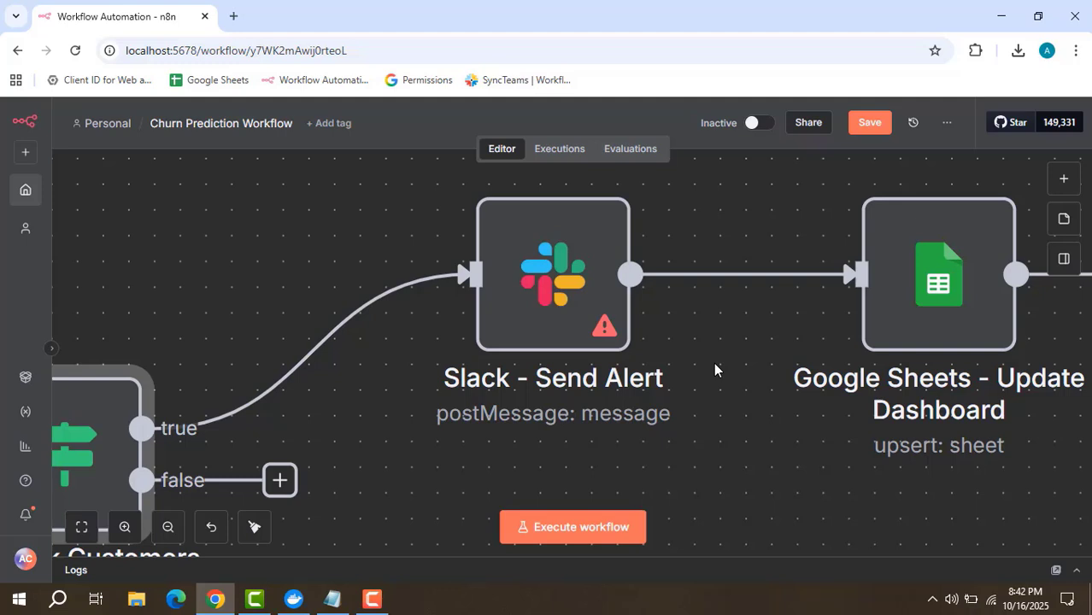
double_click(564, 325)
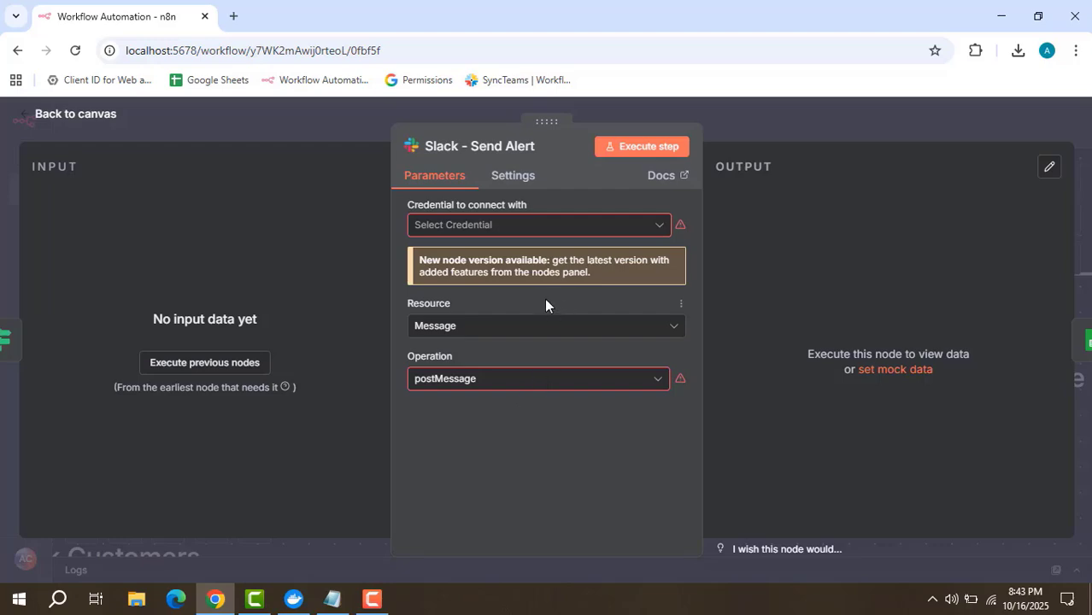
left_click(750, 100)
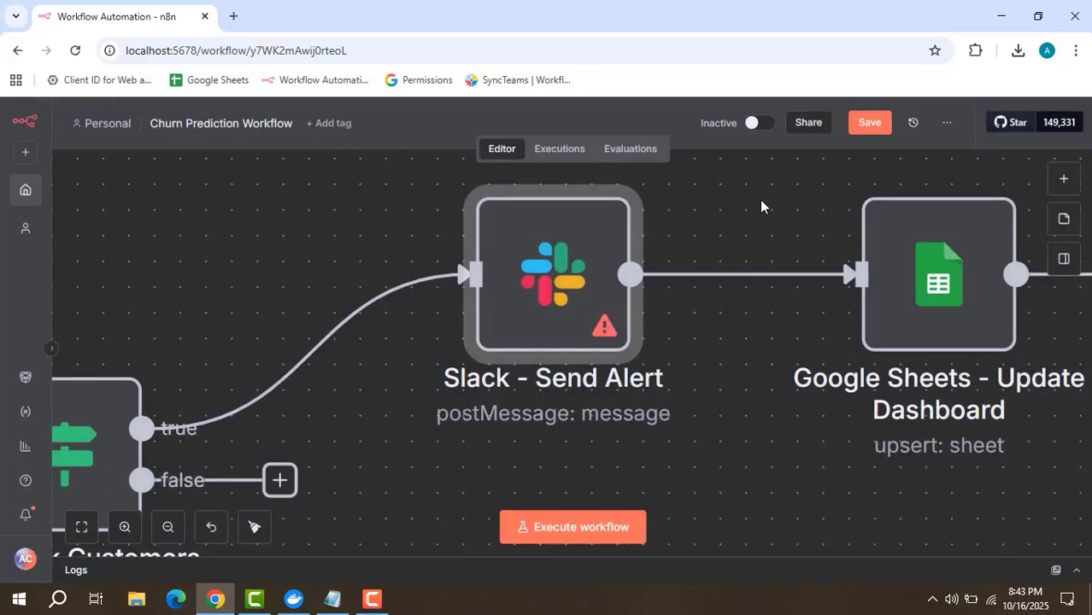
- Examine the operation, spreadsheet ID and range parameters of the Google Sheets - Update Dashboard node, and return to the canvas
left_click_drag(750, 206, 410, 211)
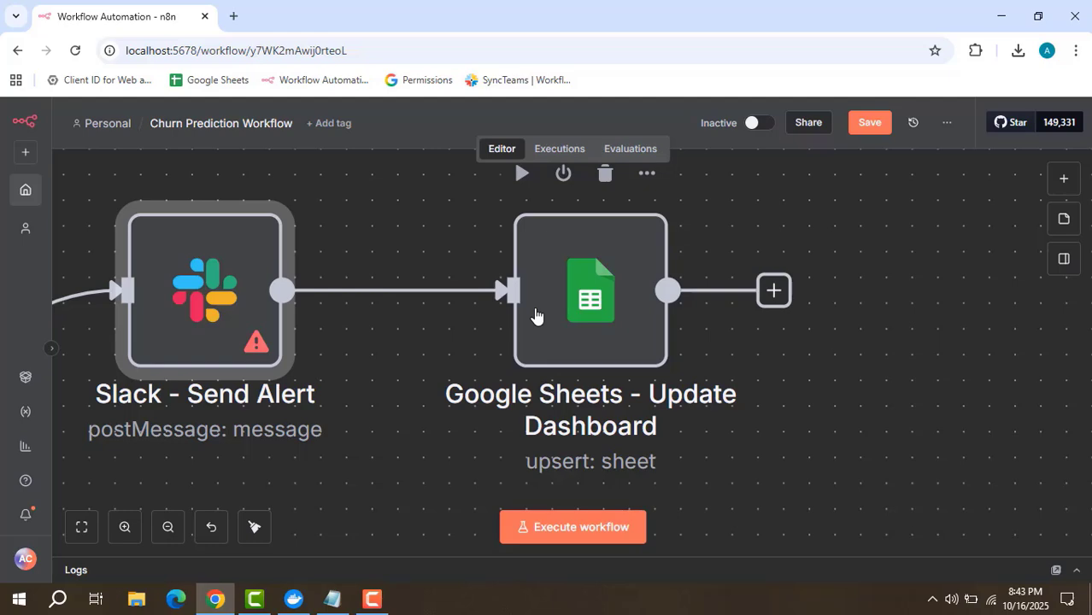
double_click(608, 313)
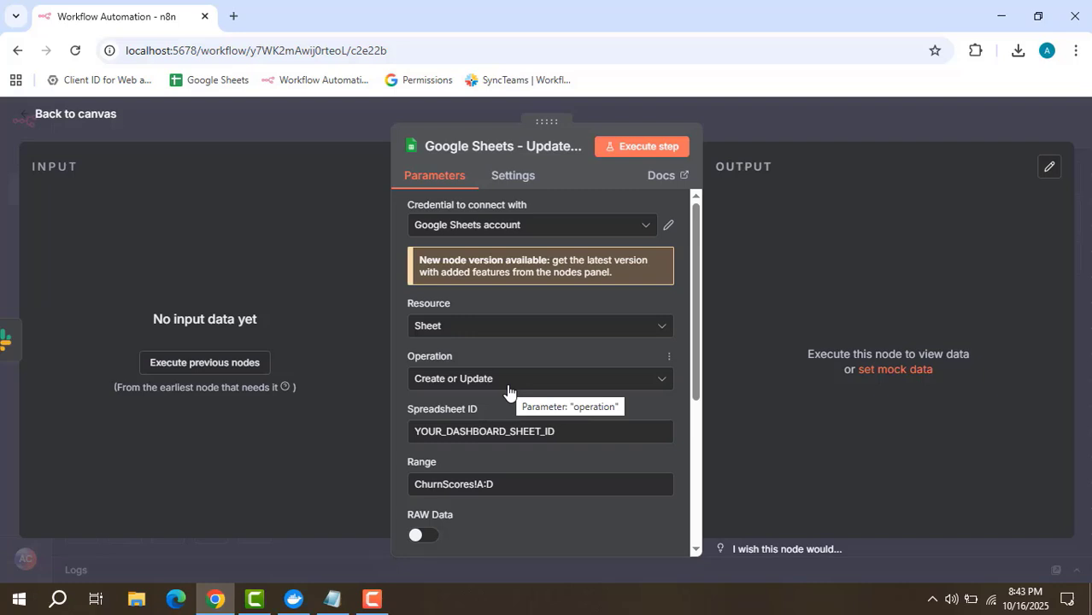
left_click(809, 106)
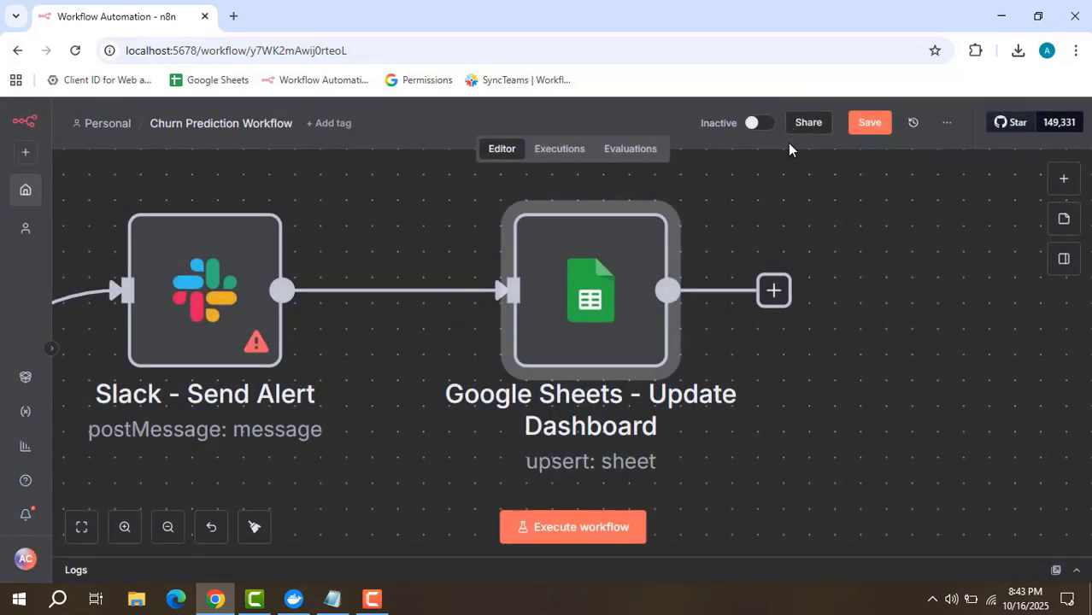
left_click(818, 379)
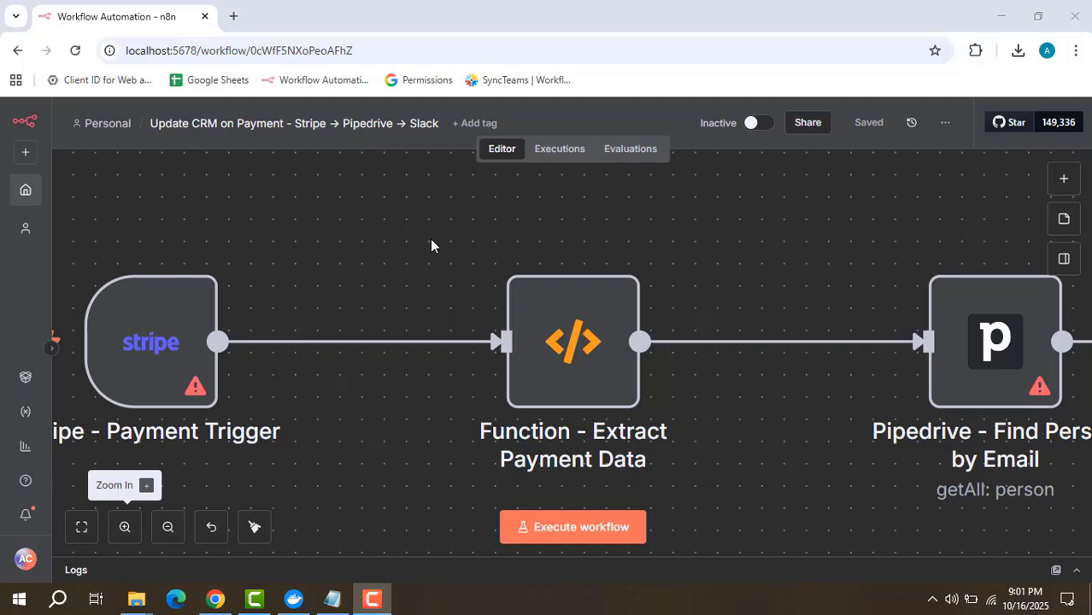
- Check the credential, events and API version parameters of the Stripe - Payment Trigger node in the CRM payment update workflow, and close it
left_click(333, 241)
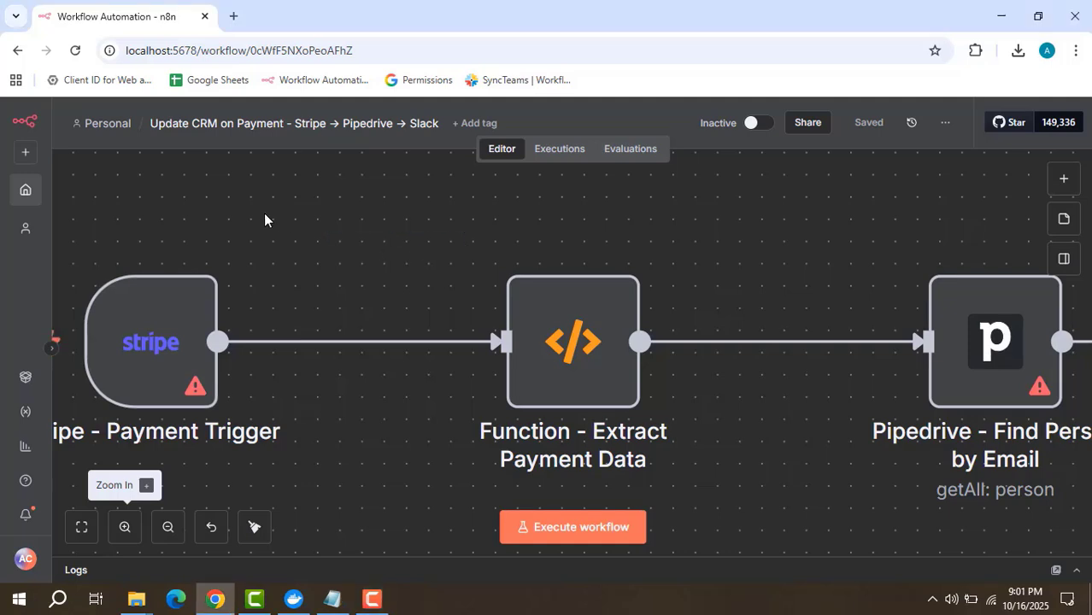
scroll(477, 289, "left", 3)
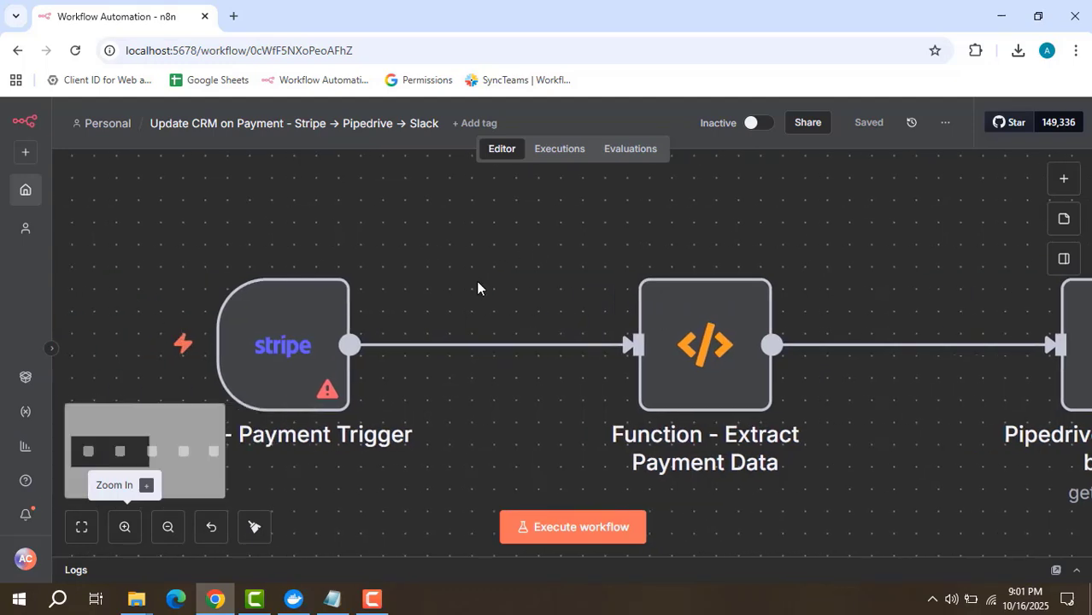
mouse_move(295, 366)
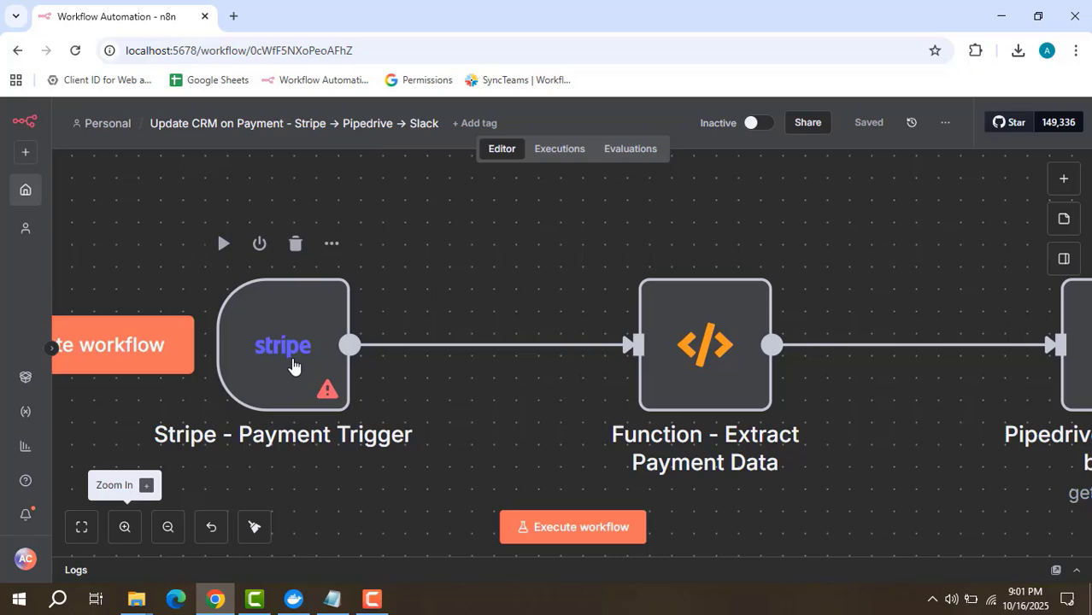
double_click(292, 366)
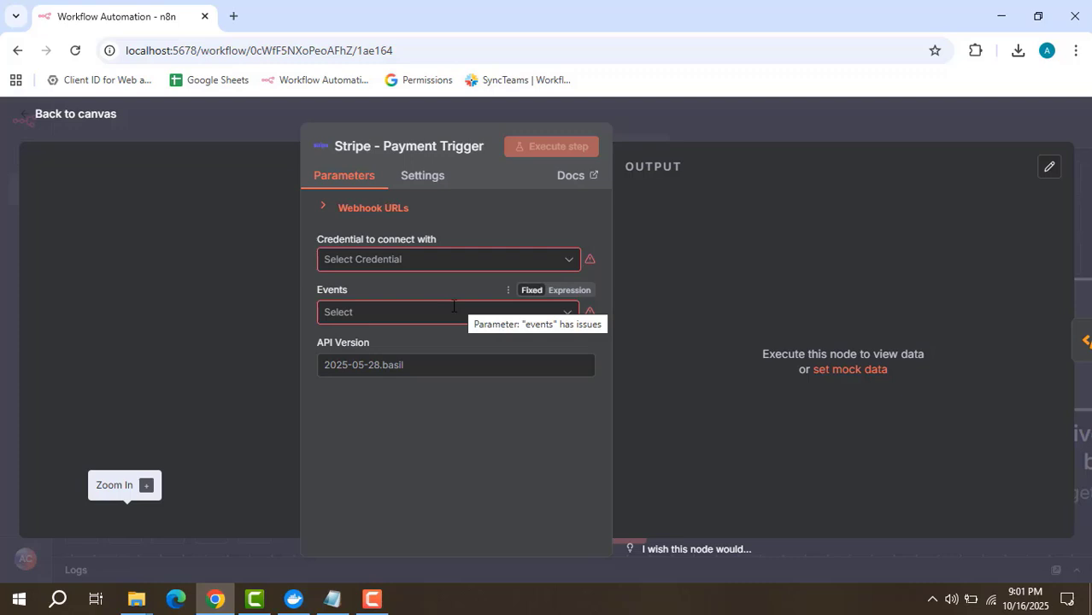
left_click(692, 111)
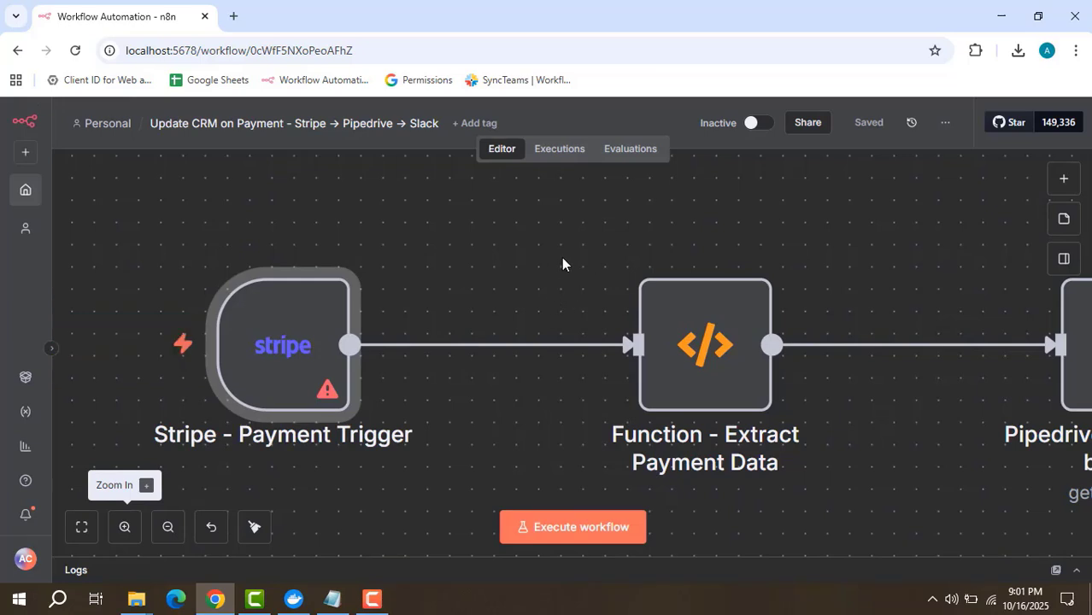
- Examine the full JavaScript code of the Function - Extract Payment Data node, including the Amount, Description and Status fields, and close it
left_click_drag(557, 248, 363, 220)
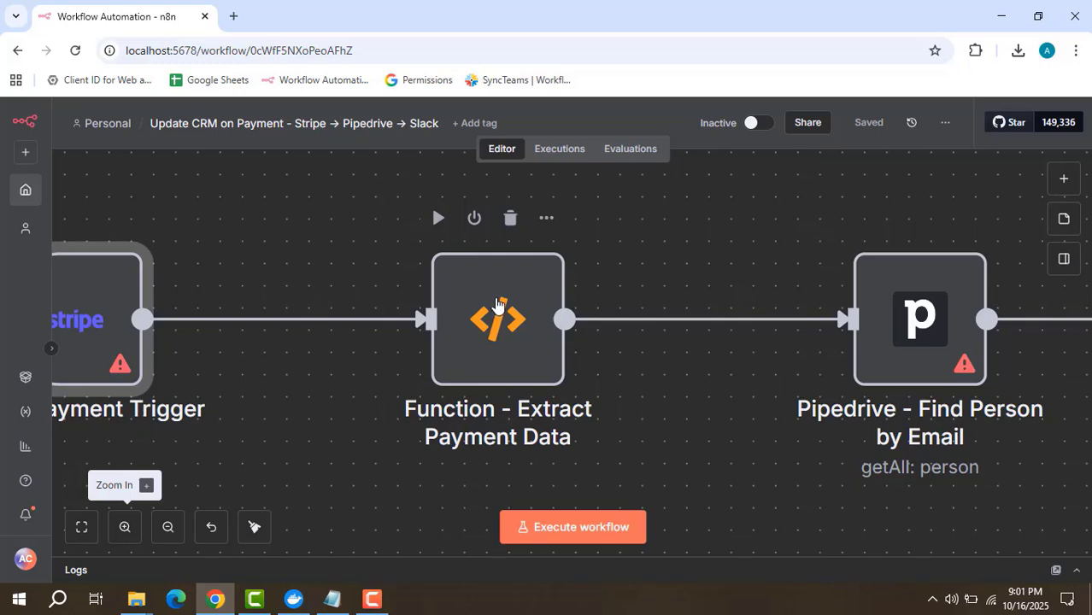
double_click(499, 305)
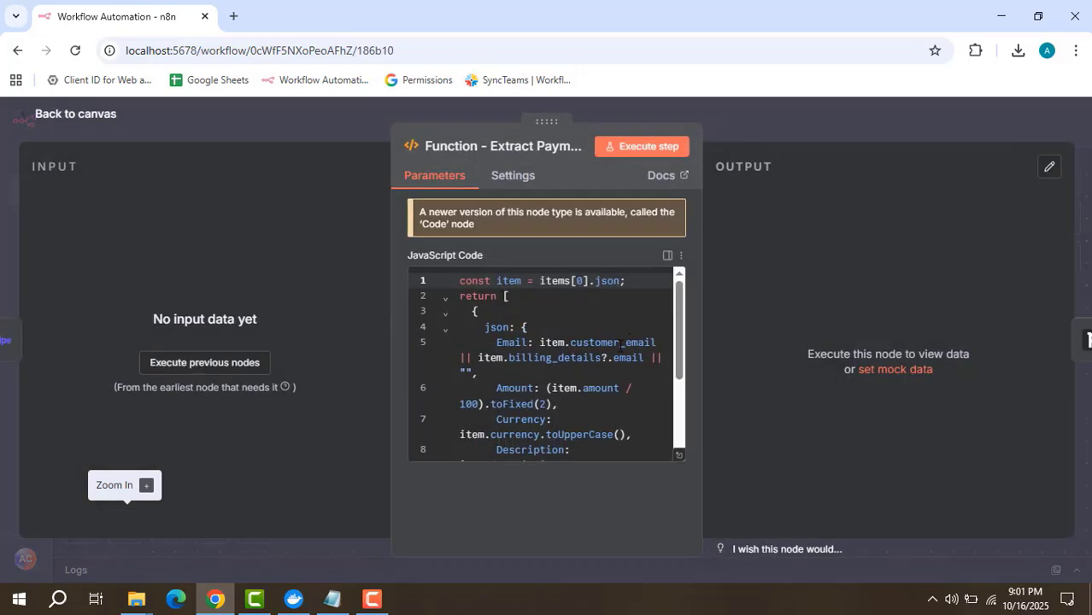
scroll(674, 449, "down", 2)
left_click(678, 456)
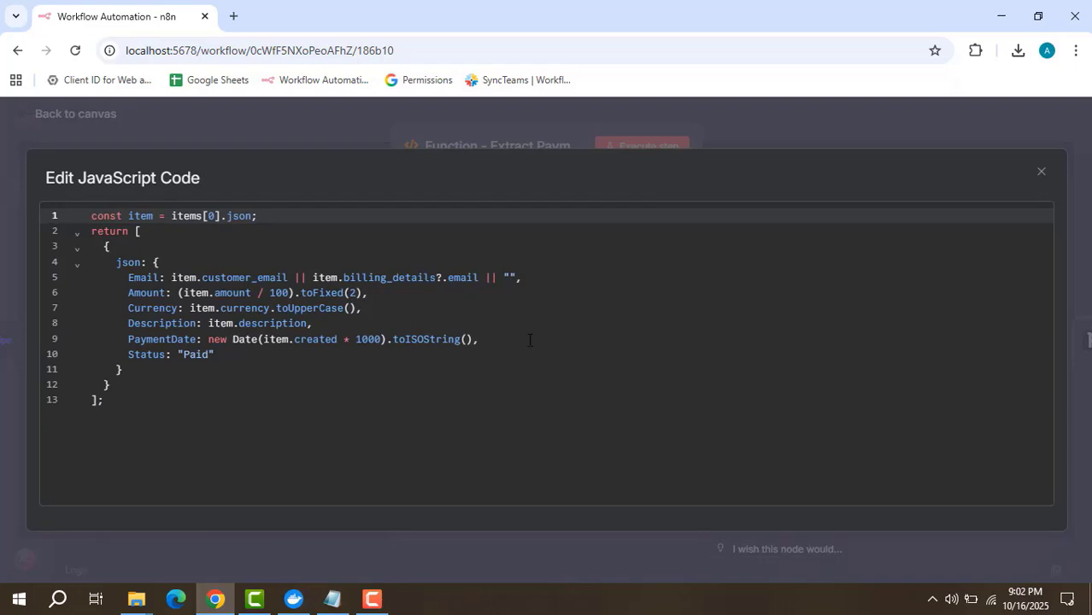
left_click(128, 292)
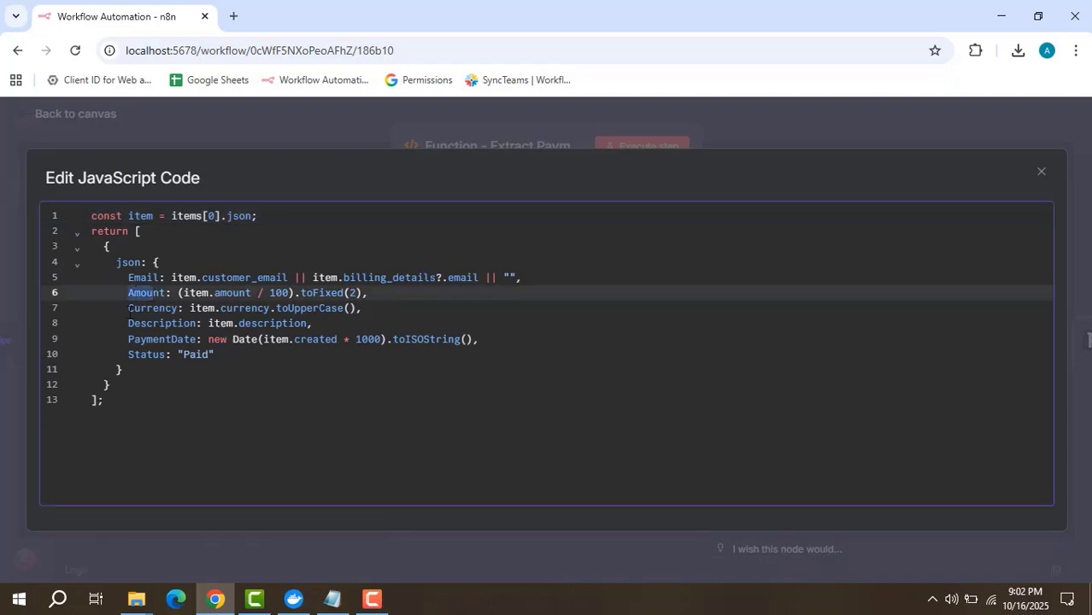
left_click_drag(129, 323, 161, 321)
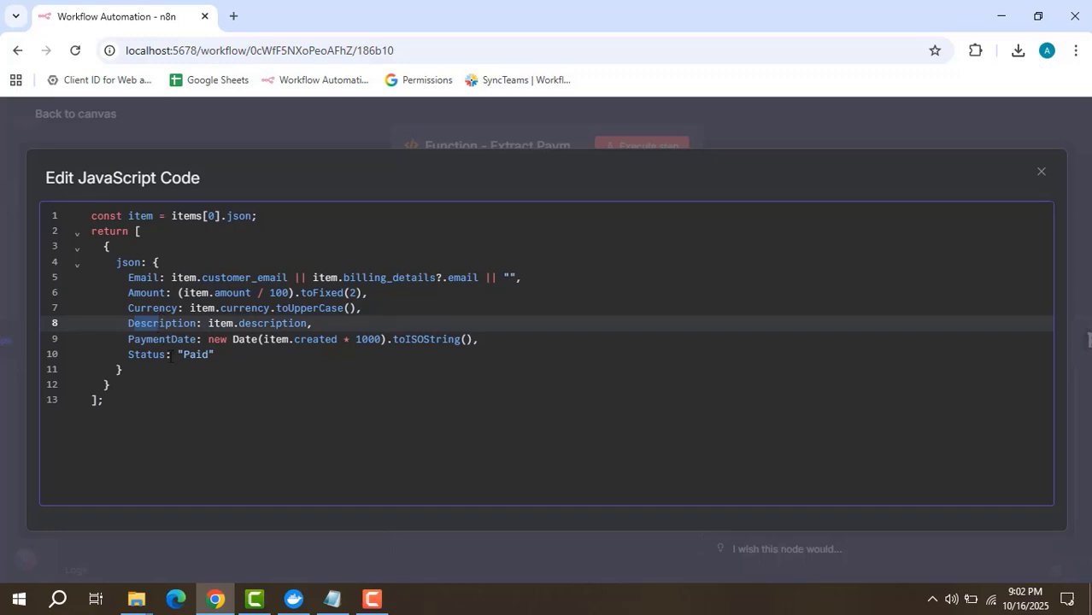
left_click_drag(140, 357, 177, 356)
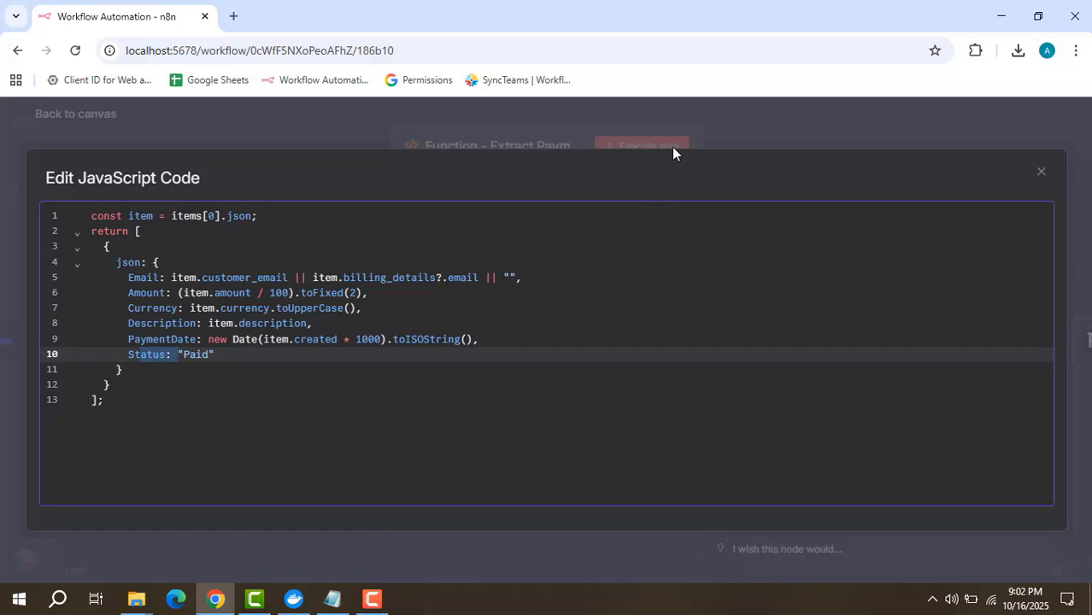
left_click(700, 124)
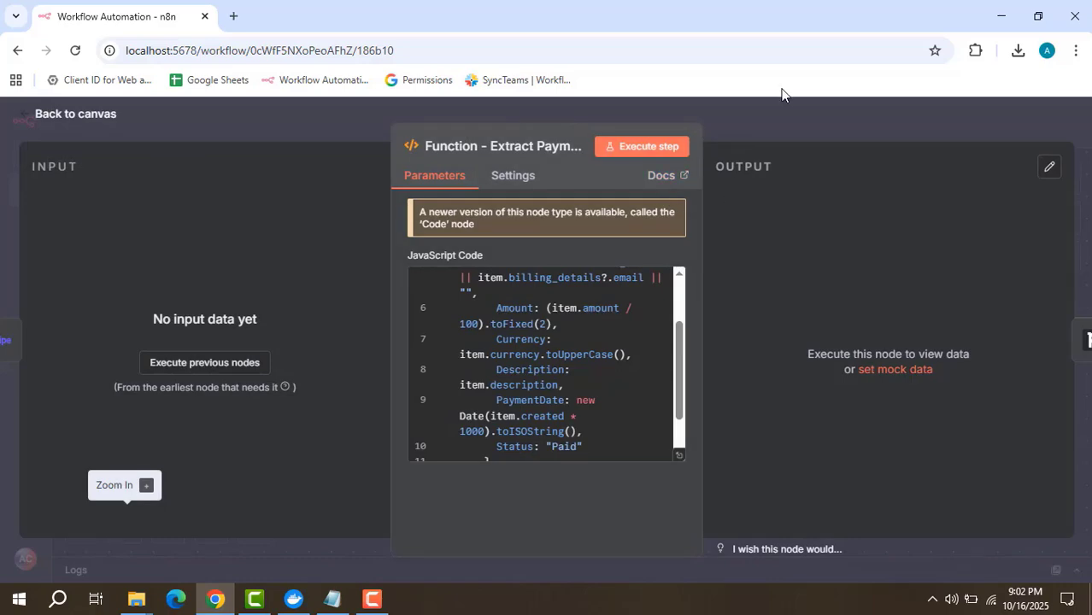
left_click(781, 119)
- Check the credential, resource, operation and limit parameters of the Pipedrive - Find Person by Email node, and close it
left_click_drag(743, 245, 494, 247)
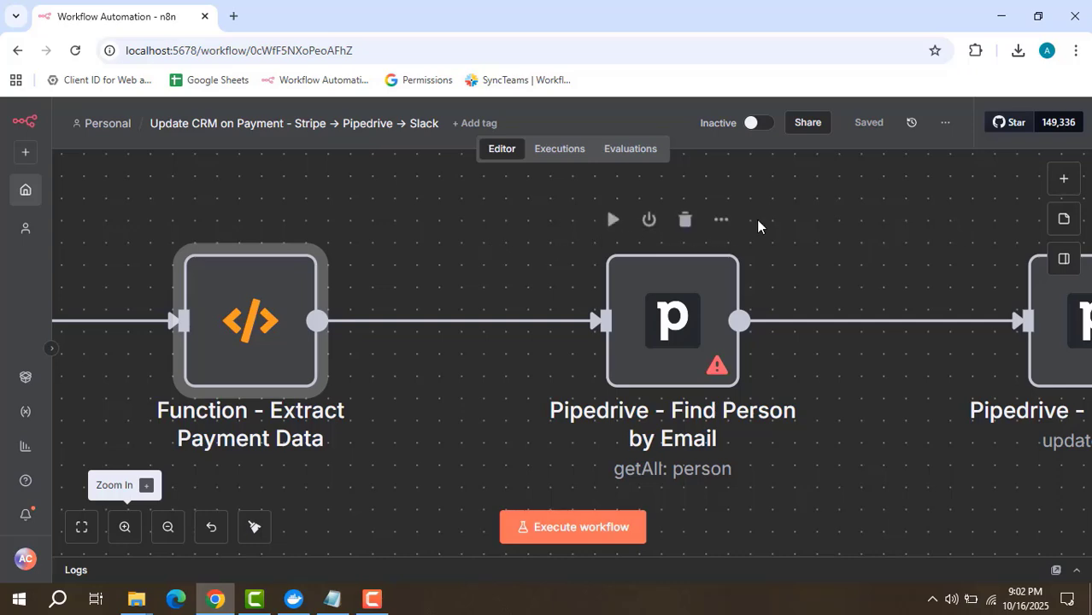
left_click_drag(774, 217, 683, 215)
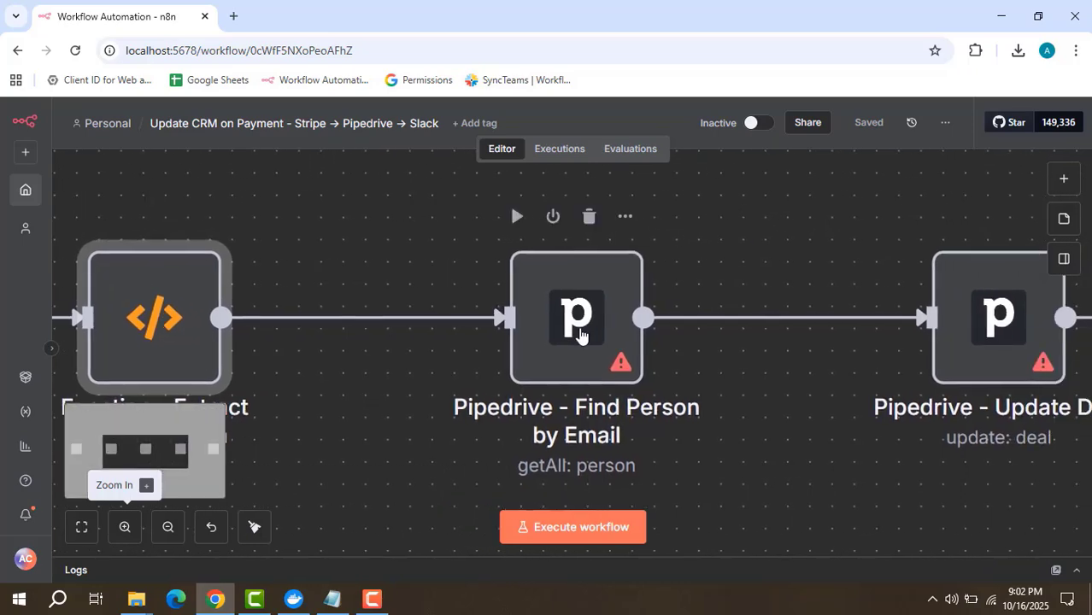
double_click(579, 333)
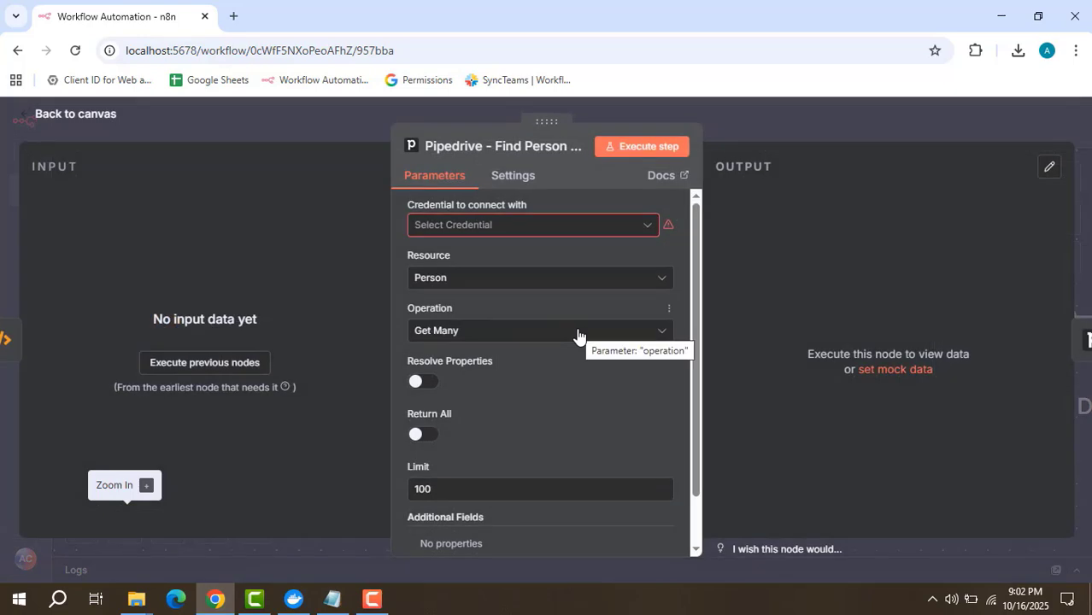
scroll(577, 398, "down", 2)
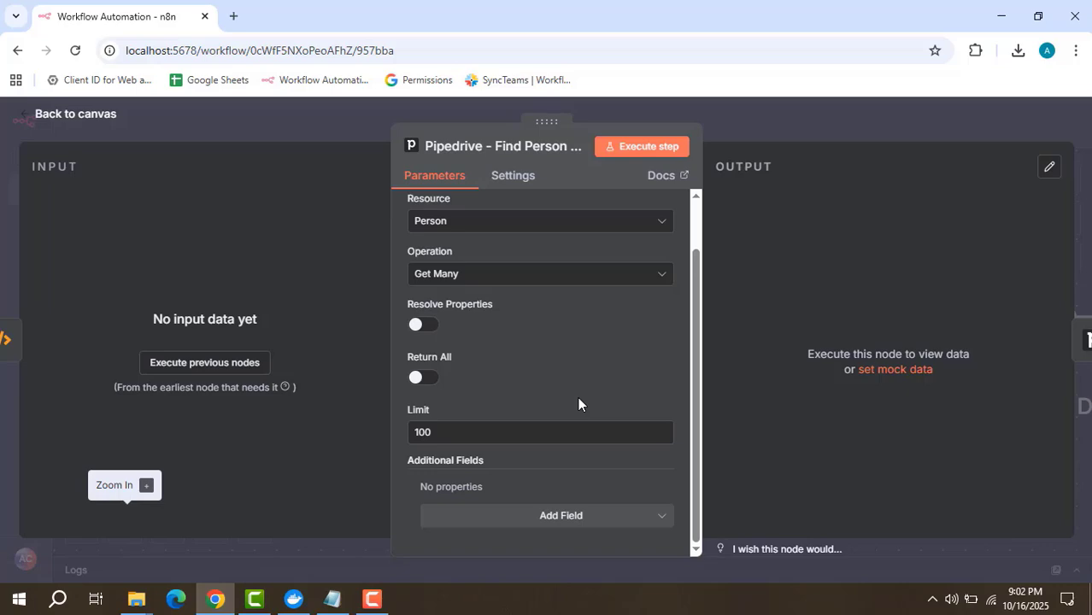
left_click(813, 136)
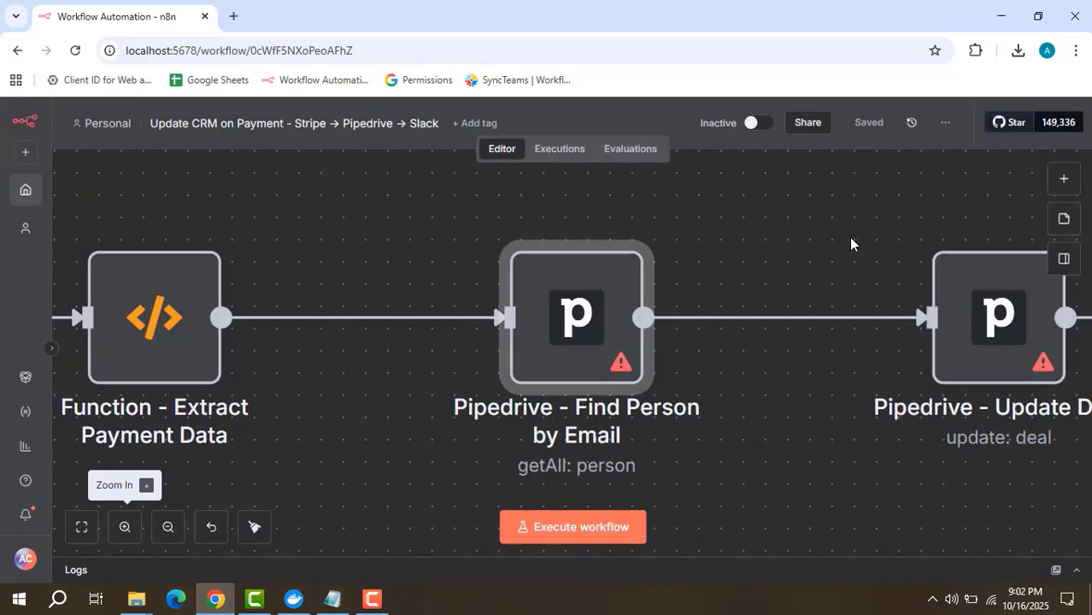
- Examine the operation, deal ID and update fields of the Pipedrive - Update Deal node, and close it
left_click_drag(850, 244, 402, 227)
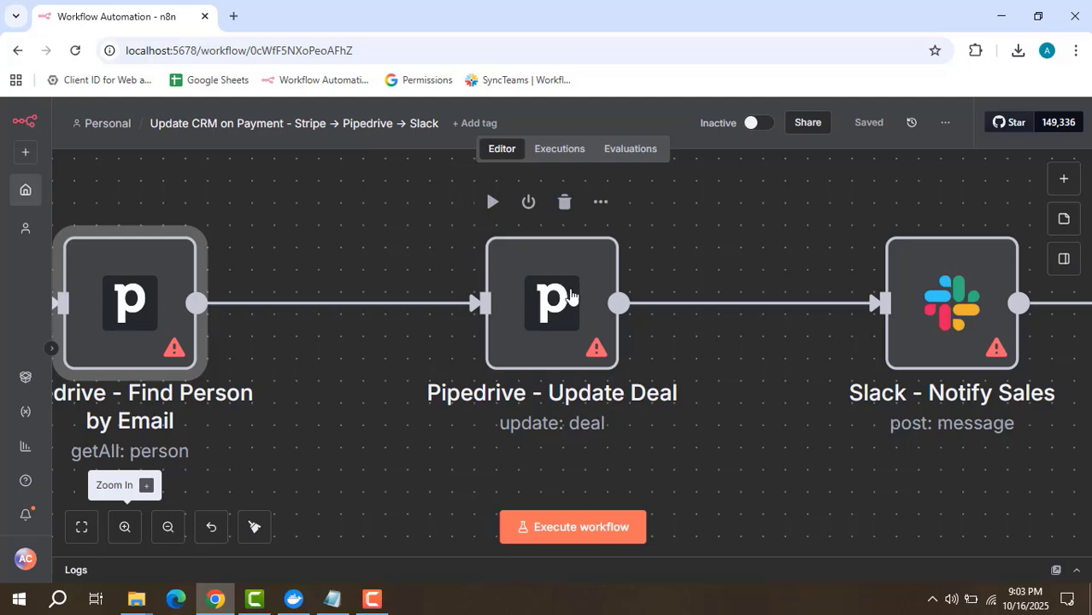
double_click(566, 297)
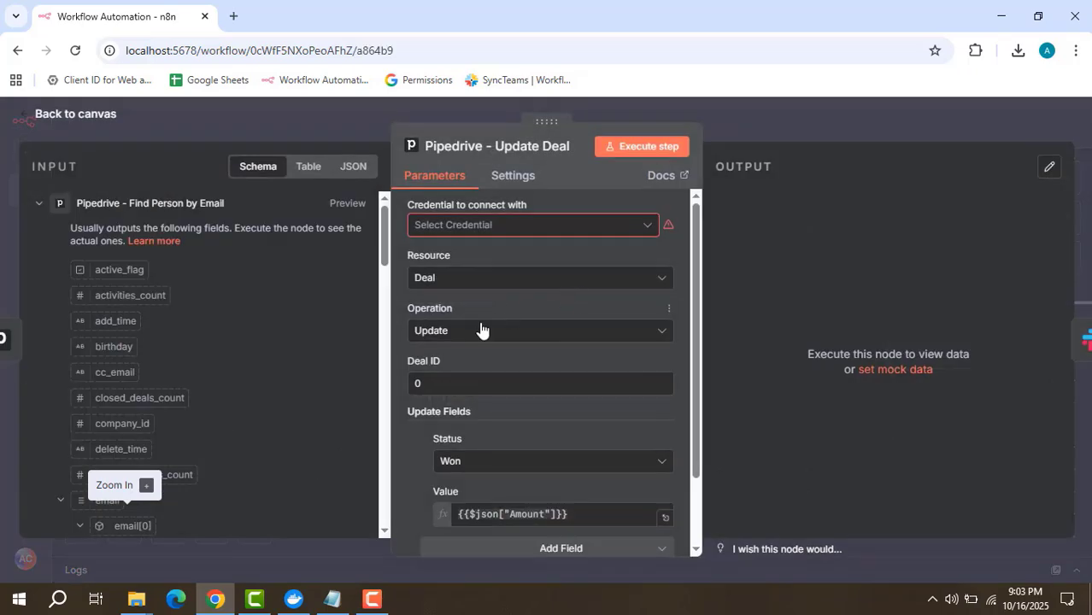
scroll(490, 340, "down", 1)
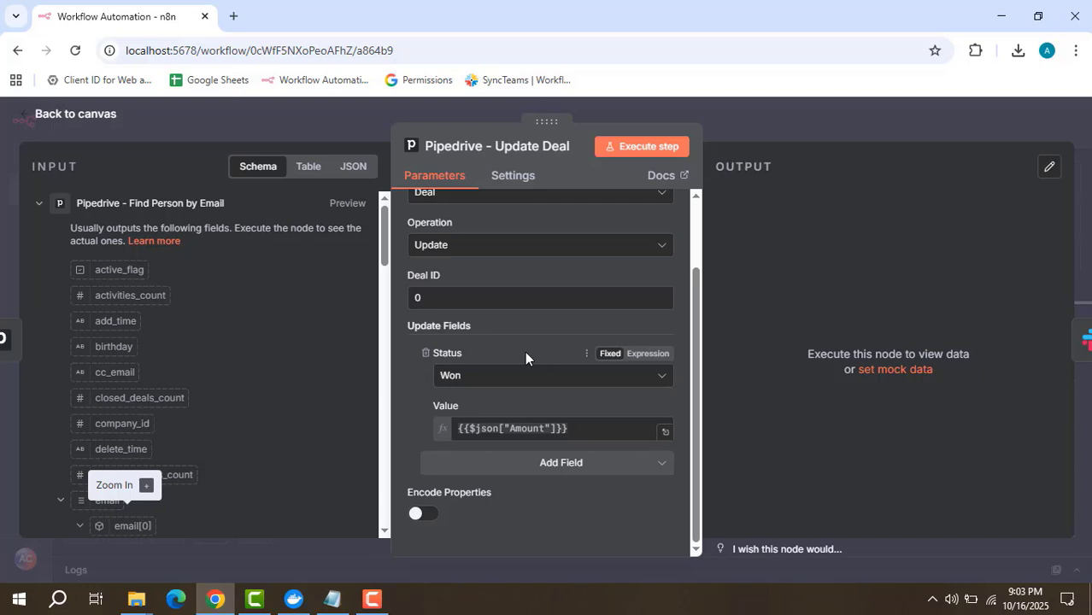
left_click(735, 104)
- Examine the channel and the full message text of the Slack - Notify Sales node, and return to the canvas
left_click_drag(674, 233, 242, 262)
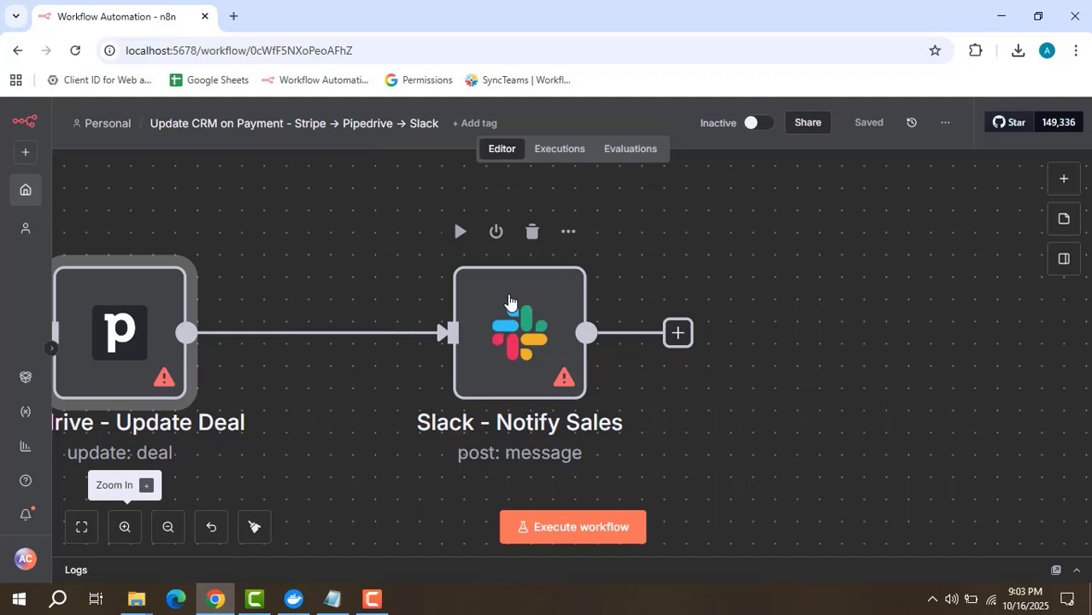
double_click(510, 301)
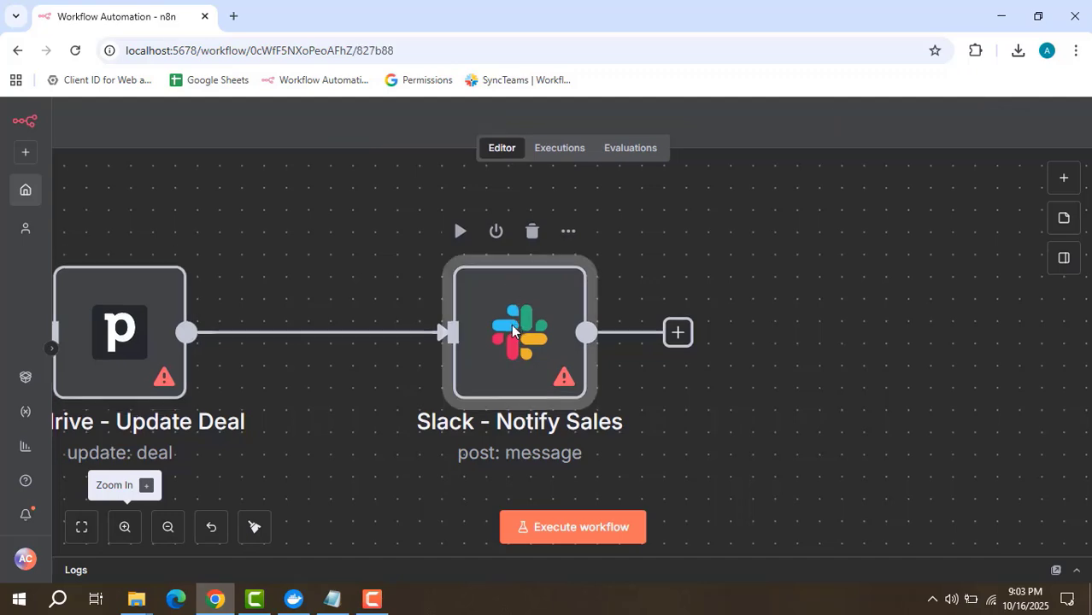
scroll(481, 350, "down", 3)
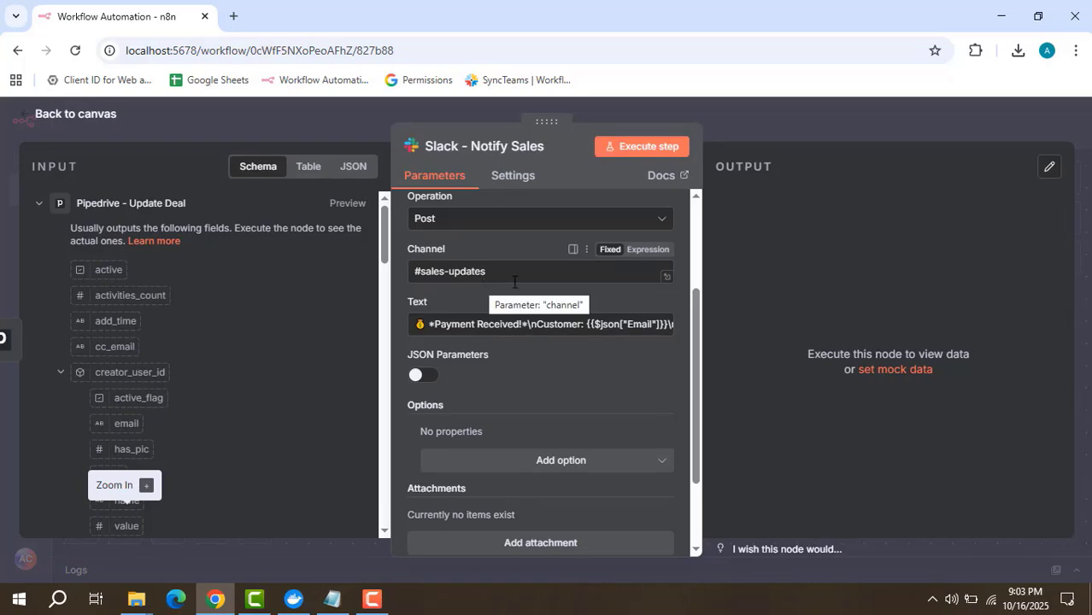
left_click(672, 332)
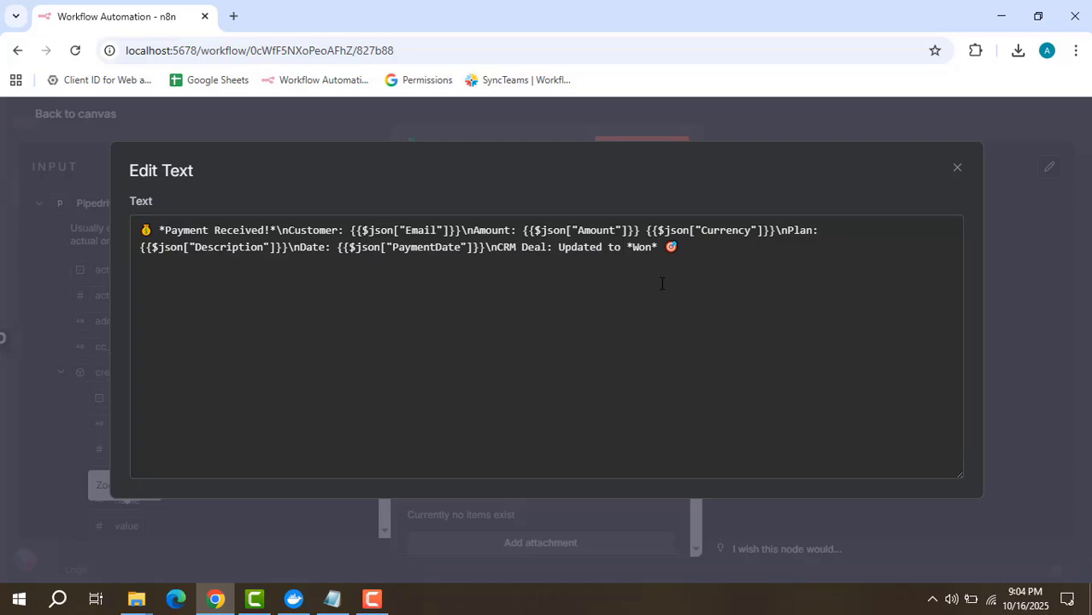
left_click(755, 117)
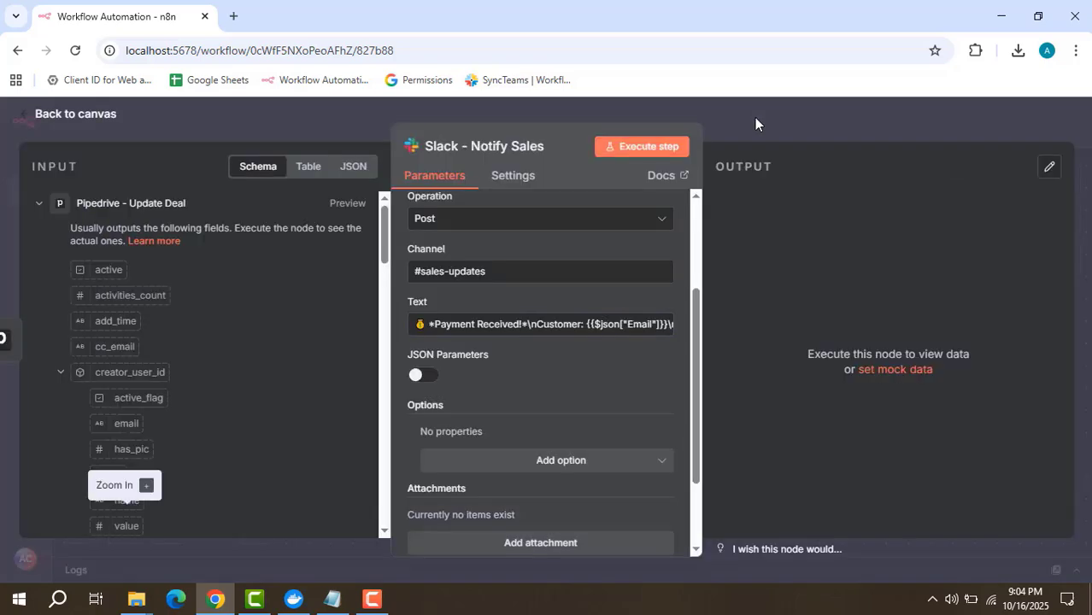
left_click(754, 124)
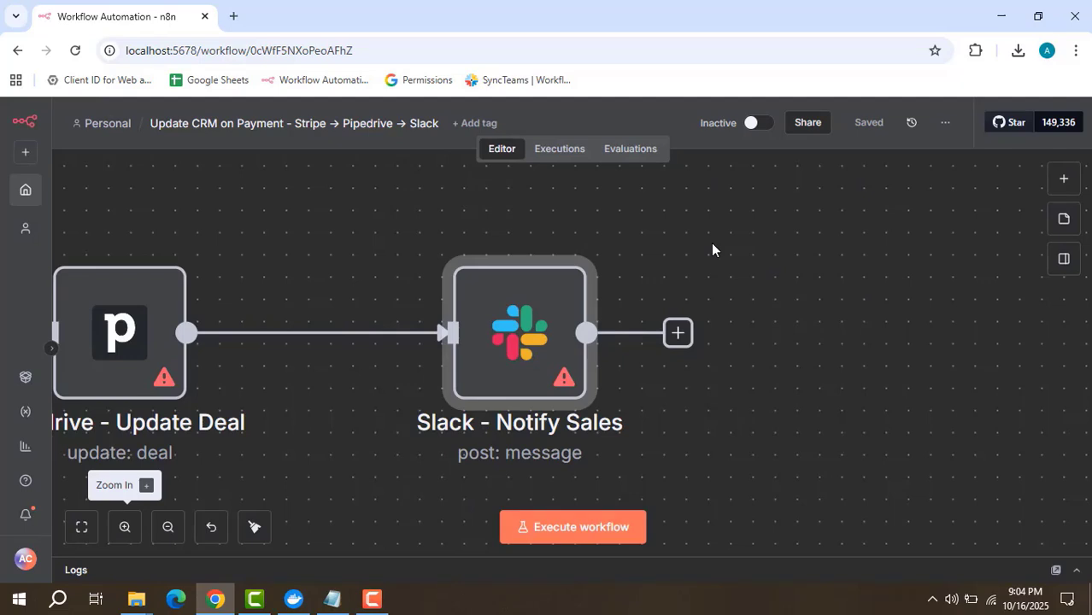